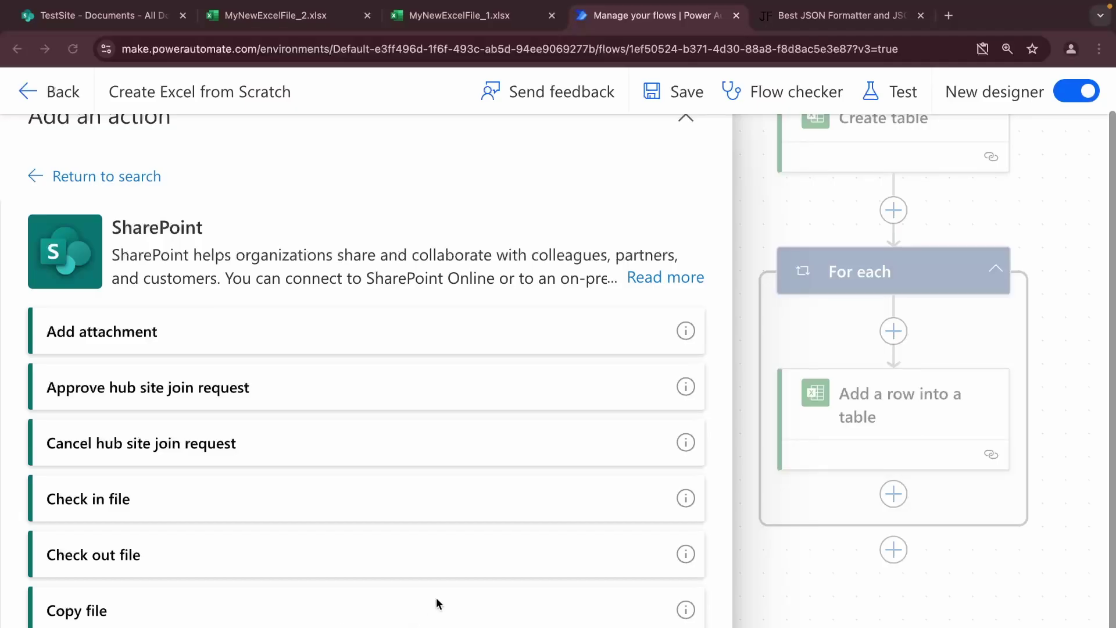
Step: Scroll to the end of the flow and add a SharePoint Create file action below the For each loop
scroll(437, 601, "down", 3)
scroll(436, 598, "down", 4)
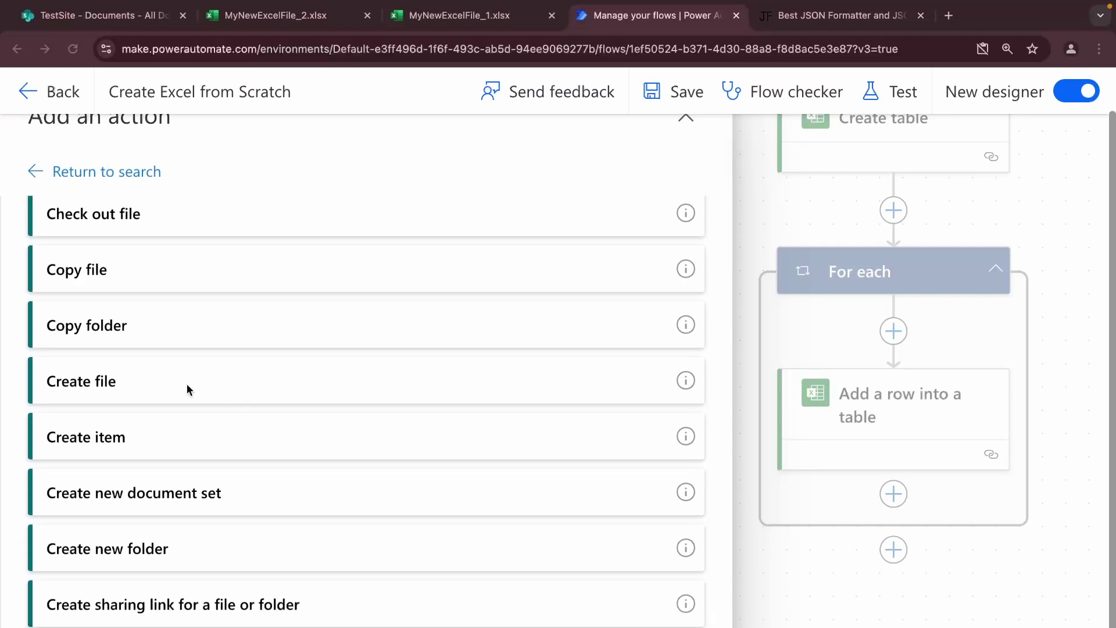
left_click(133, 389)
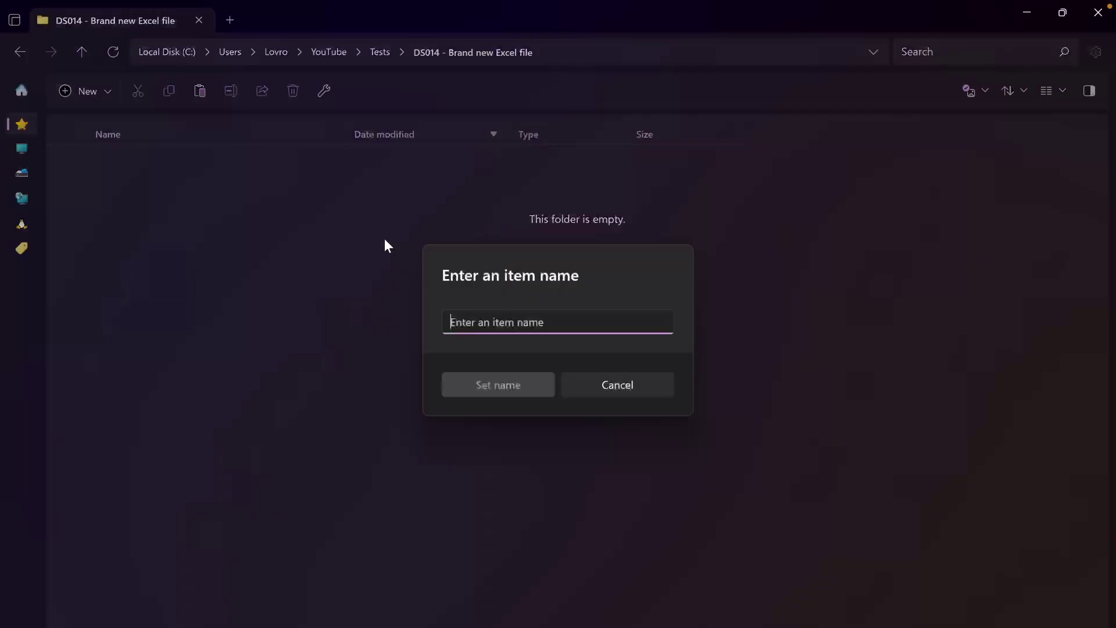
Step: Name the new Excel worksheet Test123.xlsx and open it in Notepad++
type("st123")
key("Return")
right_click(241, 155)
mouse_move(337, 413)
left_click(567, 294)
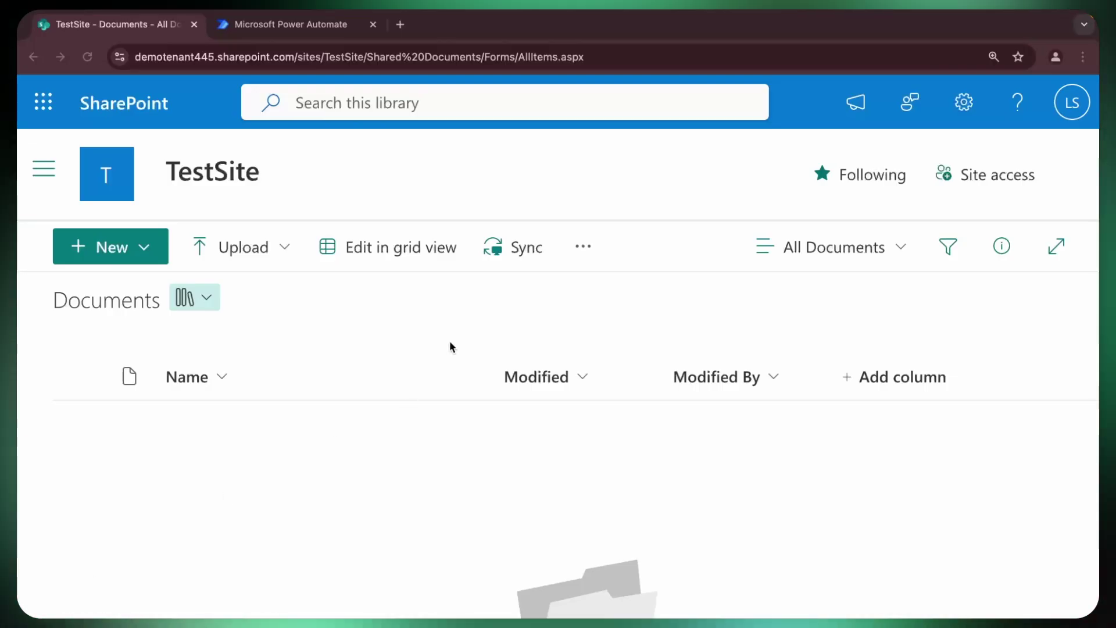
Step: Create a blank Excel workbook, Book.xlsx, from the library's New menu, then close its tab
left_click(120, 256)
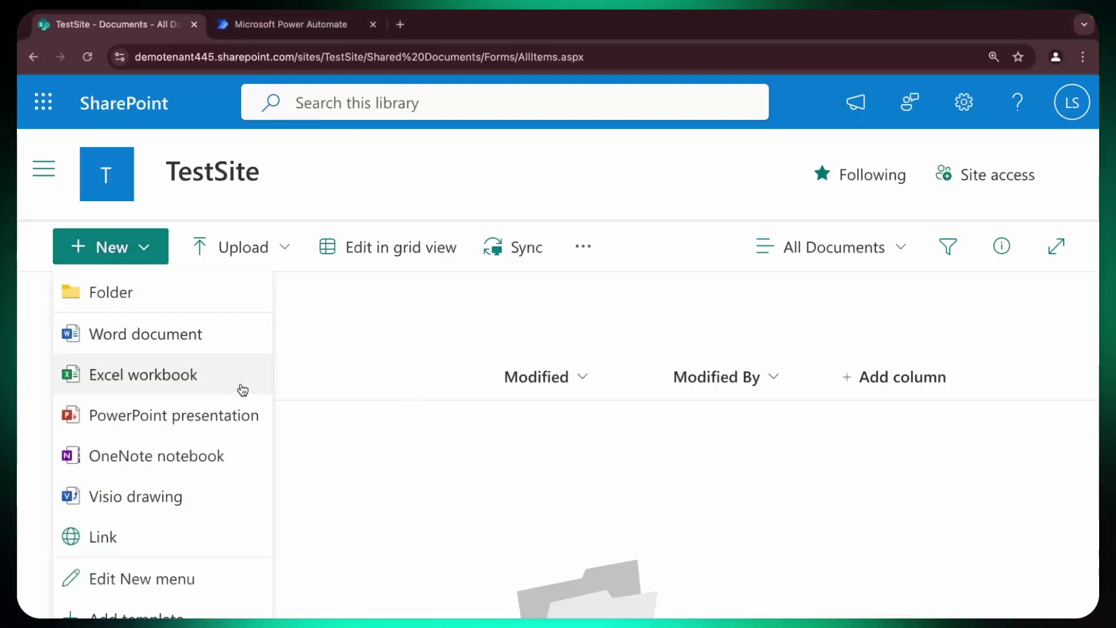
left_click(232, 378)
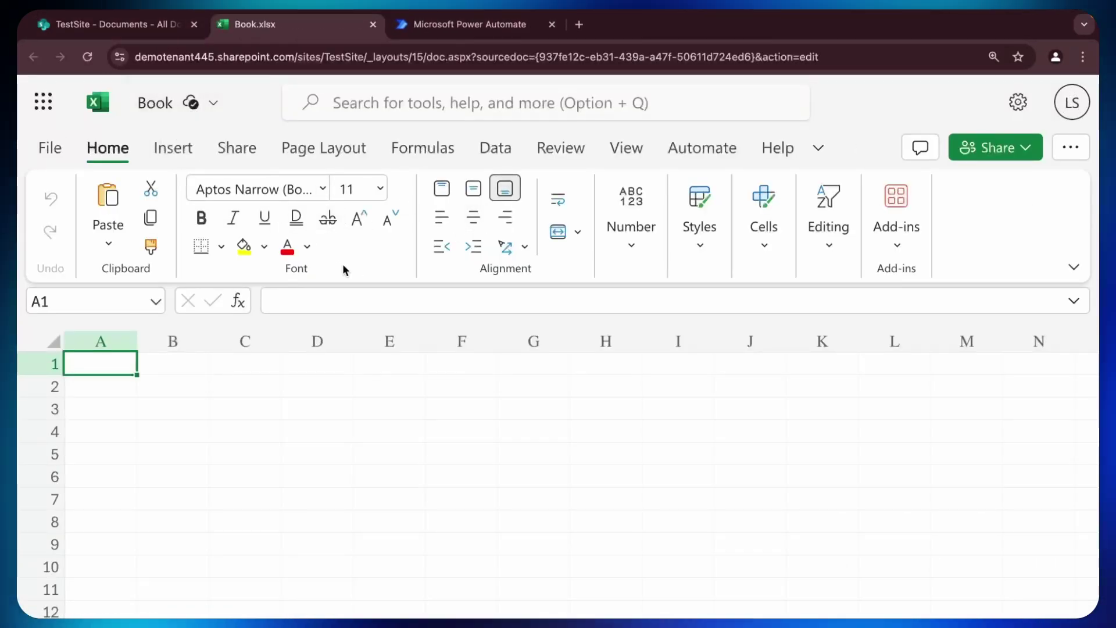
key("super+w")
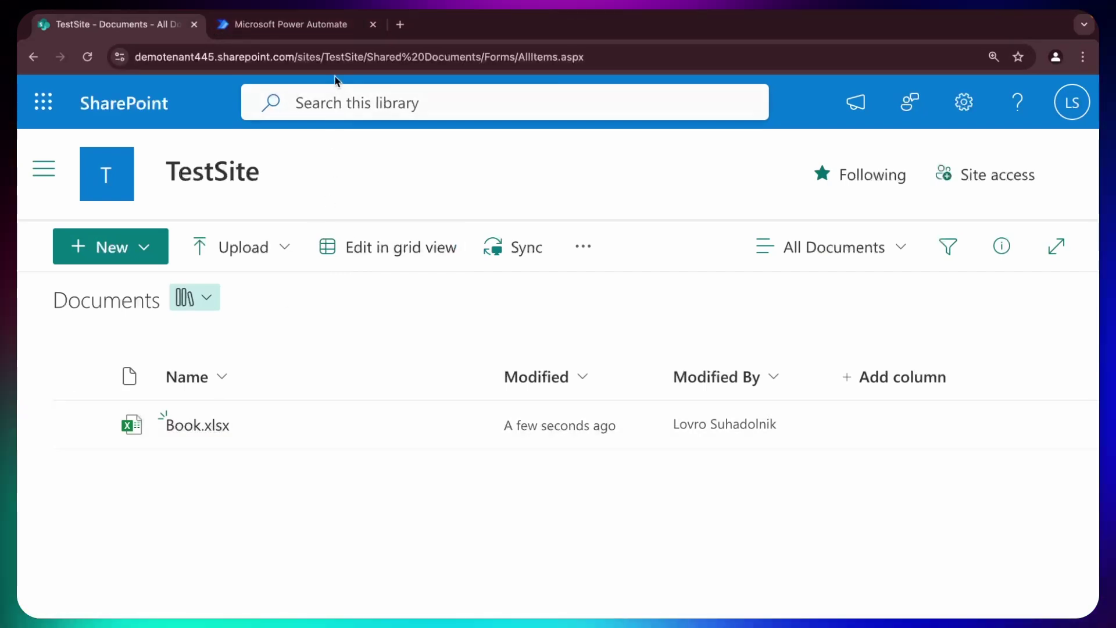
Step: Insert a SharePoint Get file content action directly below the trigger
left_click(294, 32)
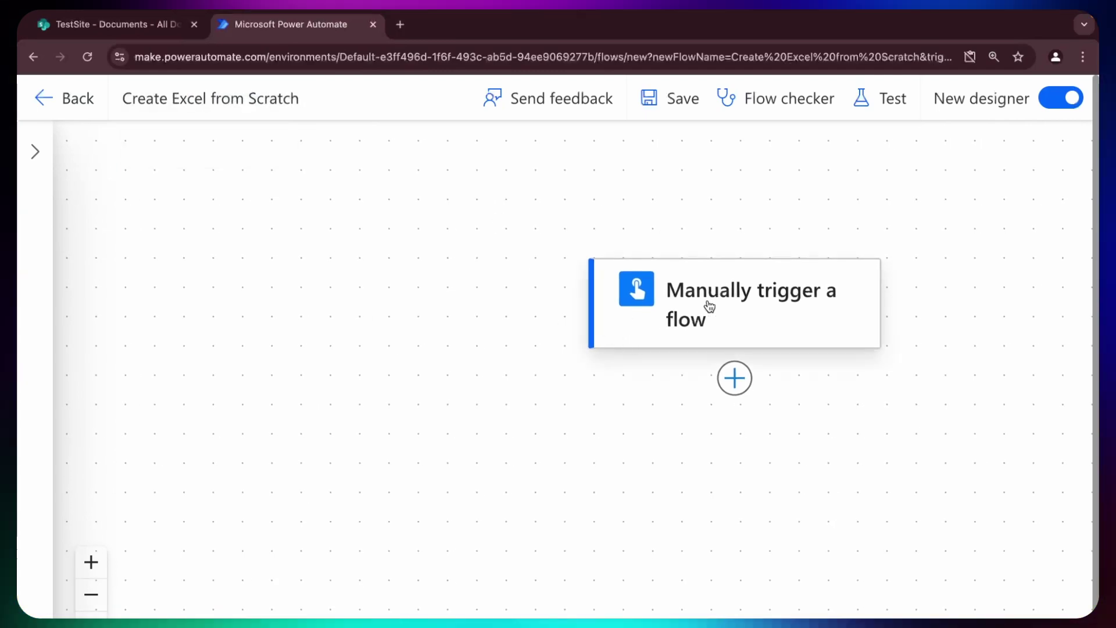
left_click(734, 379)
left_click(865, 384)
type("get file content")
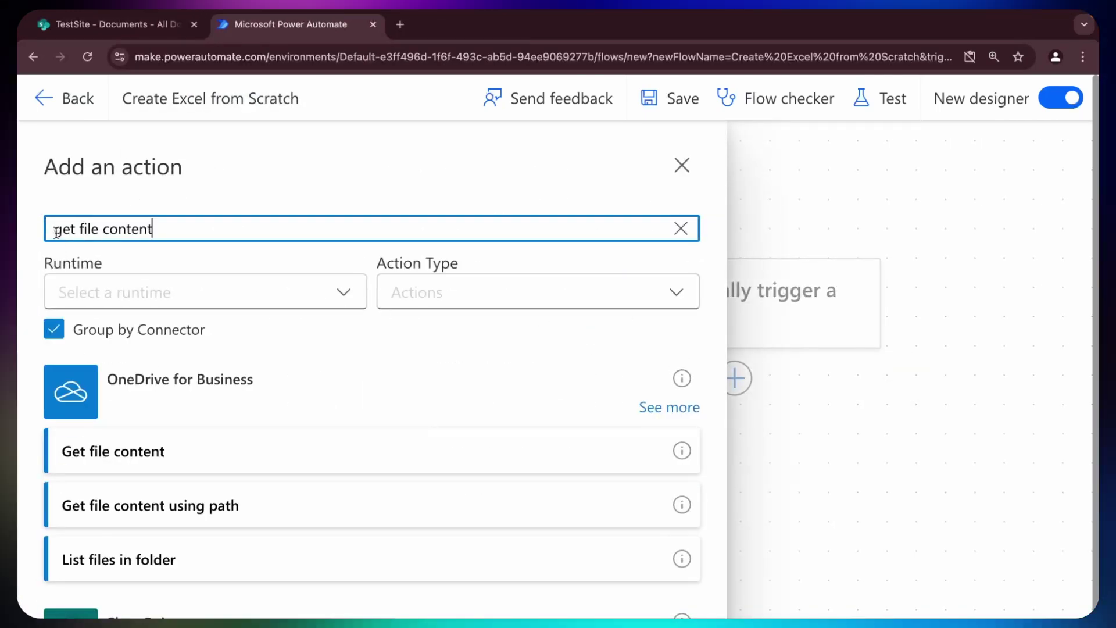
scroll(159, 453, "down", 3)
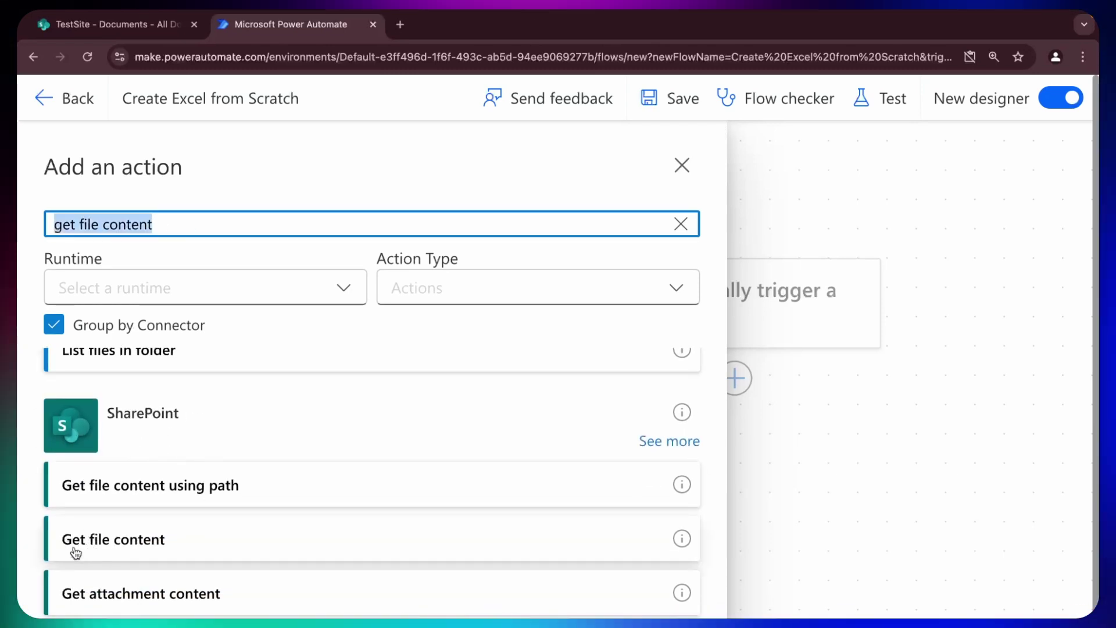
left_click(127, 549)
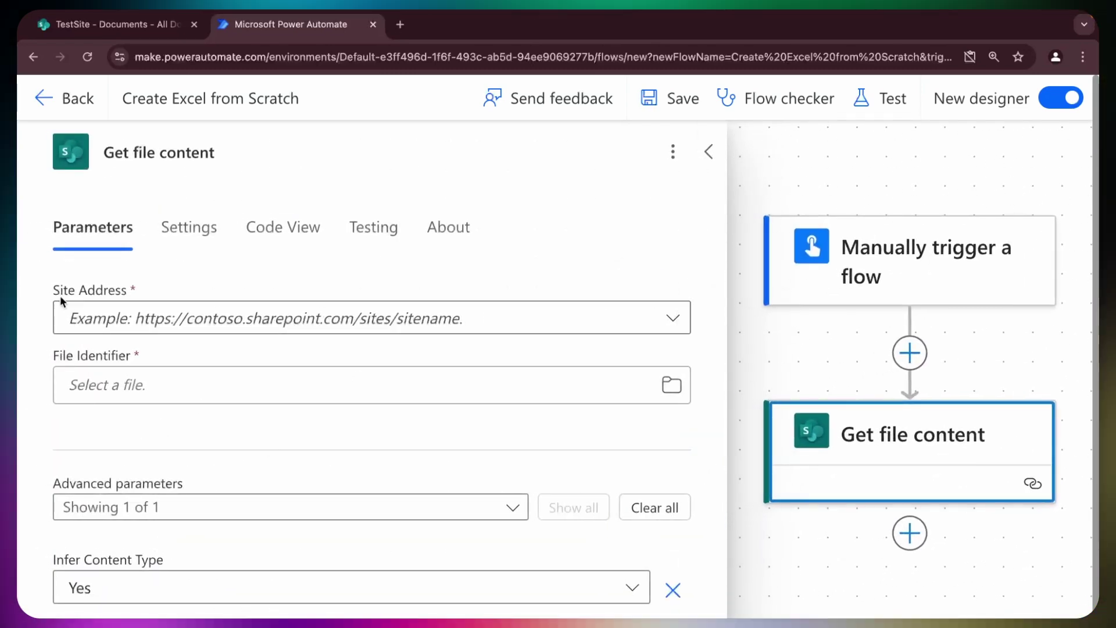
Step: Set its site to the TestSite address as a custom value and file to /Shared Documents/Book.xlsx
left_click(673, 318)
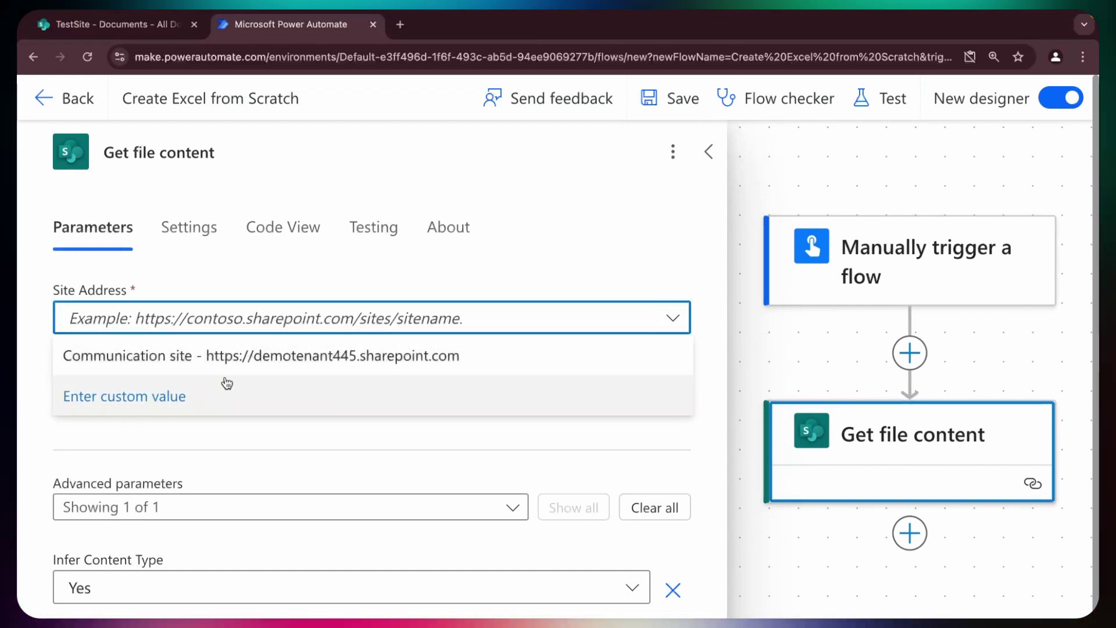
left_click(156, 397)
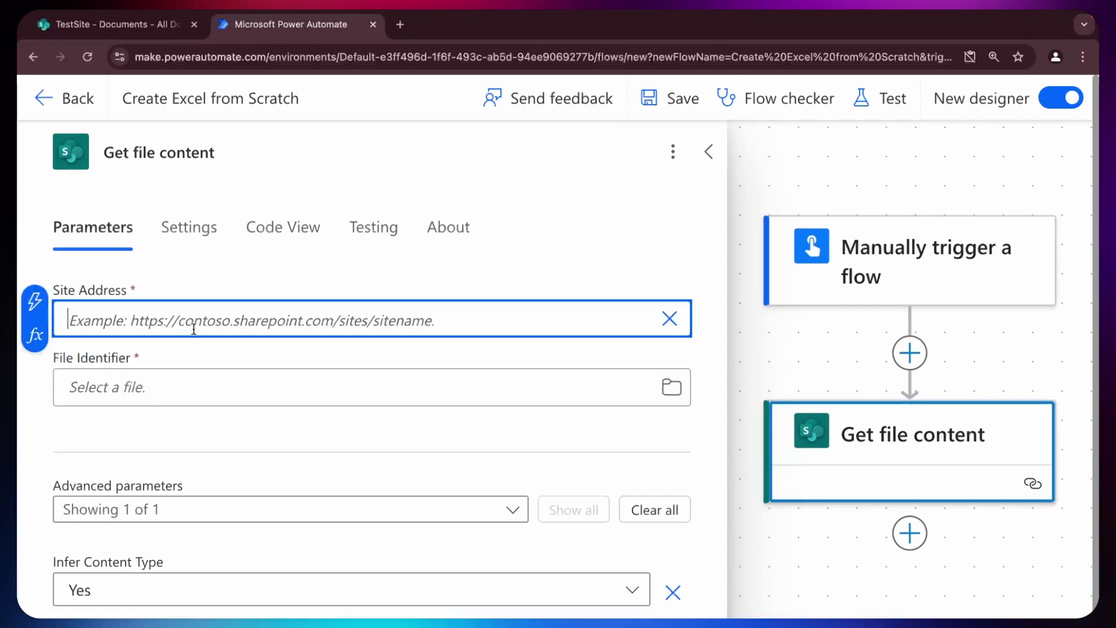
left_click(133, 26)
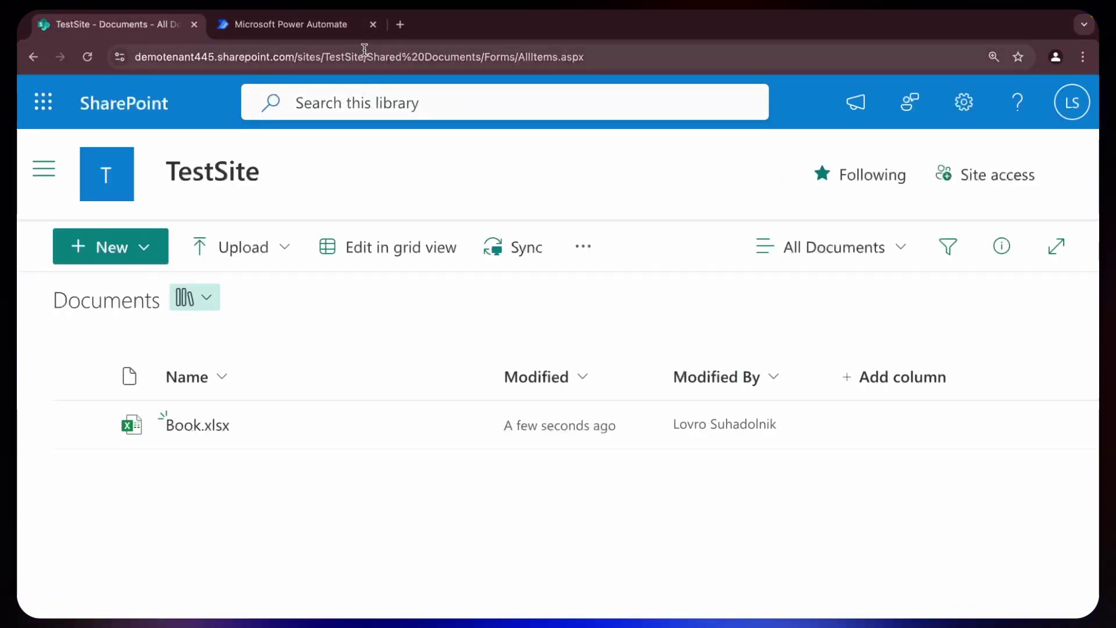
left_click_drag(363, 54, 20, 59)
key("ctrl+c")
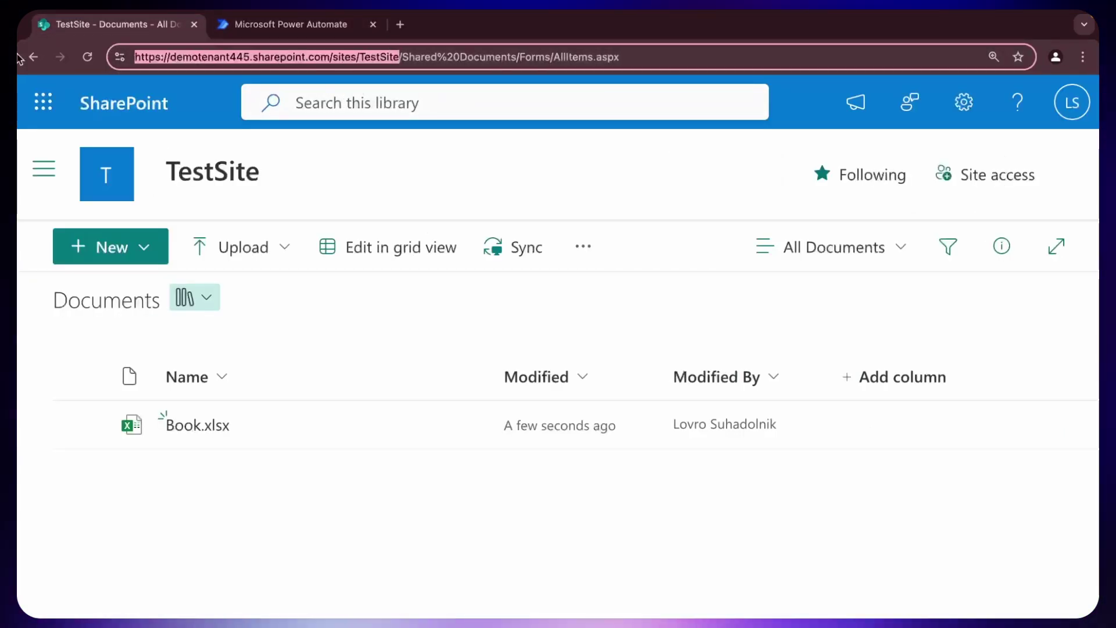
left_click(318, 25)
key("ctrl+v")
left_click(301, 275)
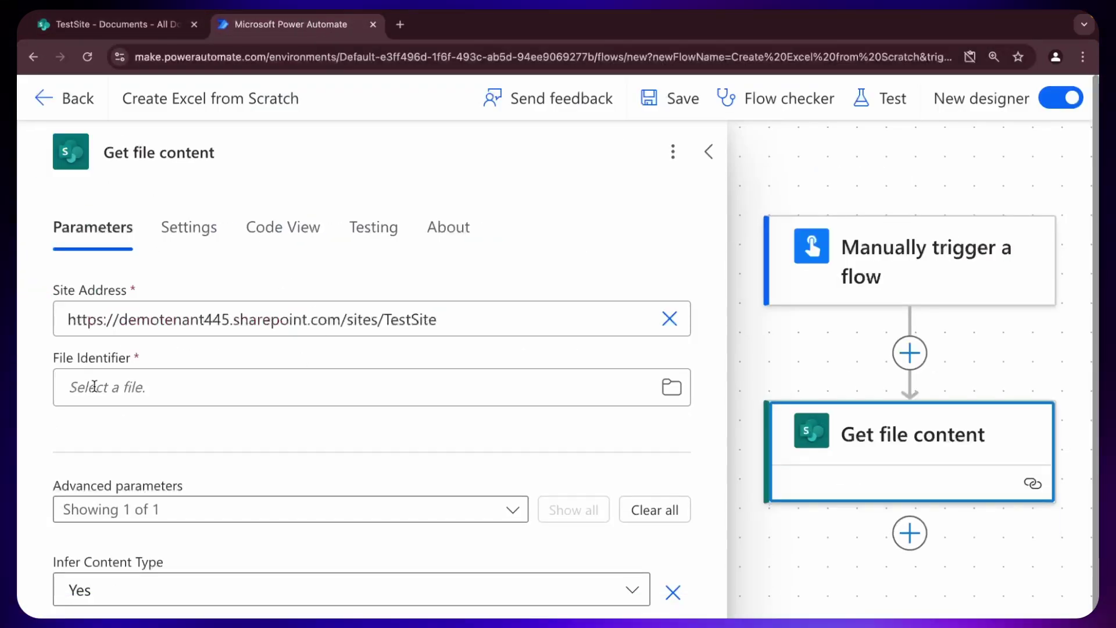
left_click(671, 390)
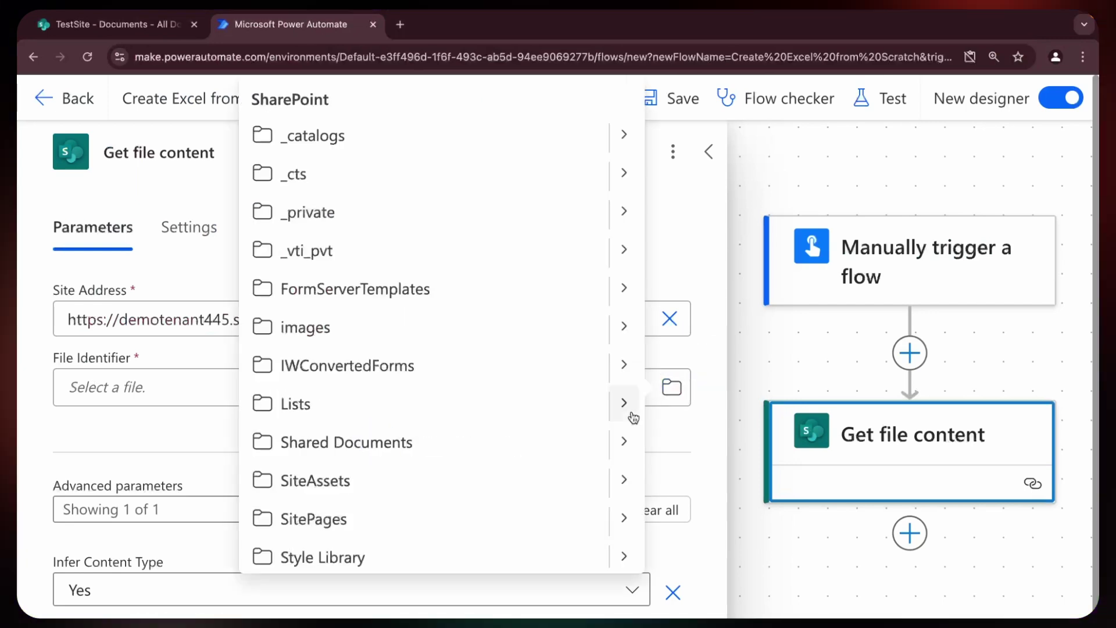
left_click(623, 444)
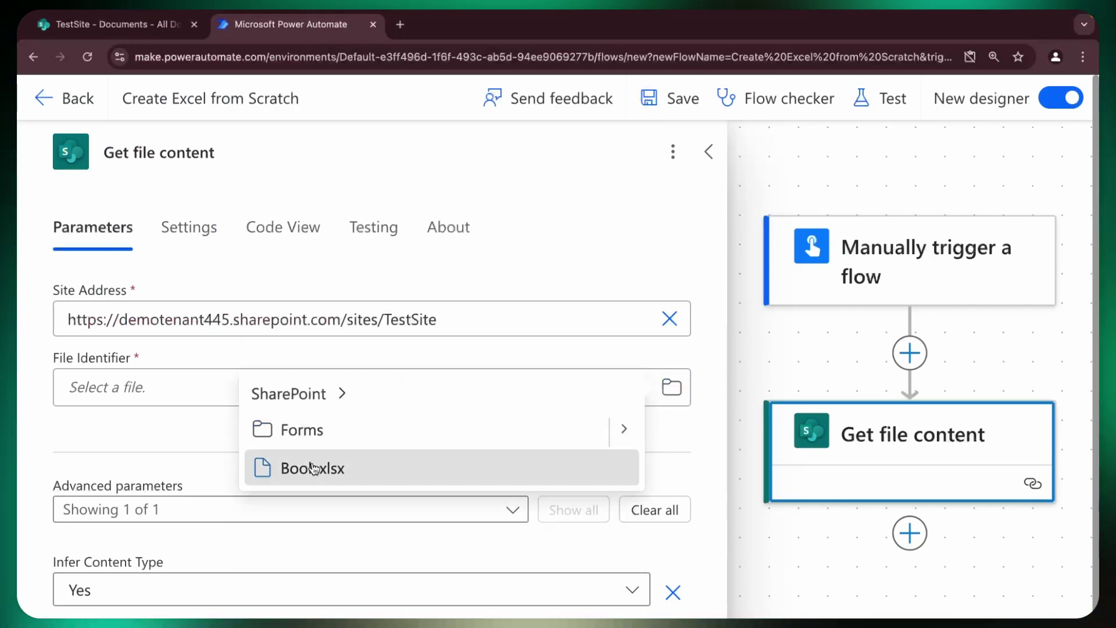
left_click(323, 465)
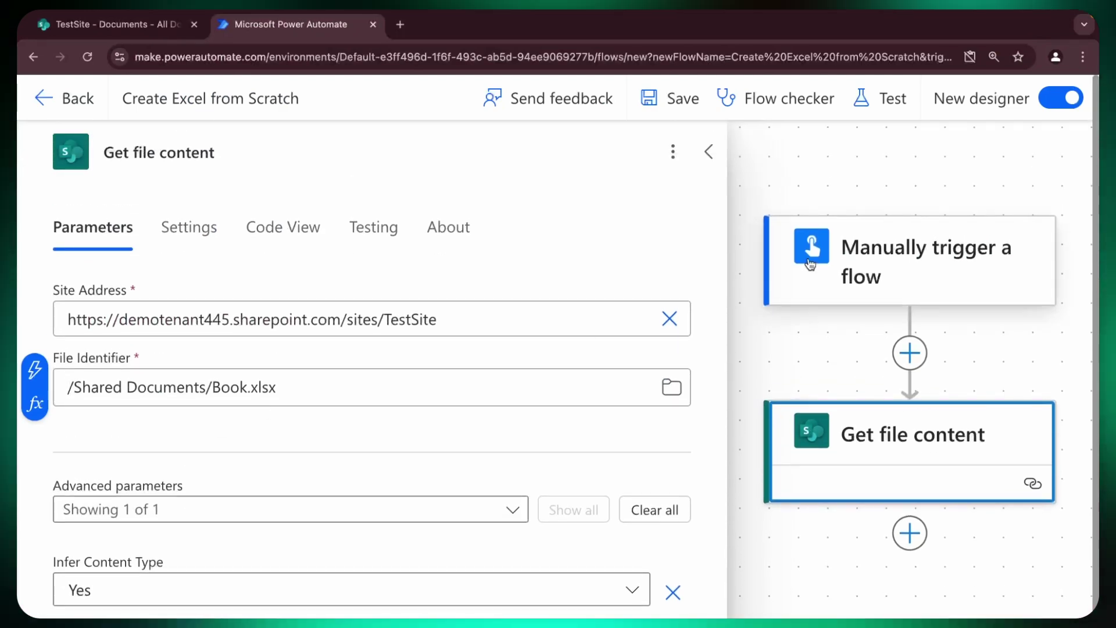
Step: Save the flow and run a manual test
left_click(679, 97)
left_click(893, 192)
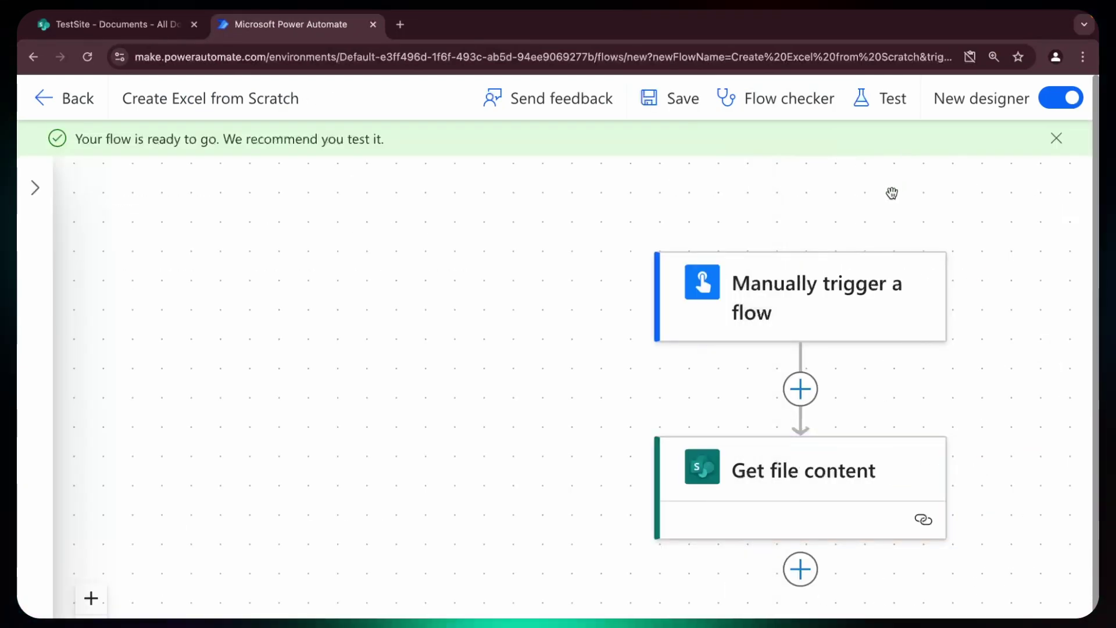
left_click(862, 99)
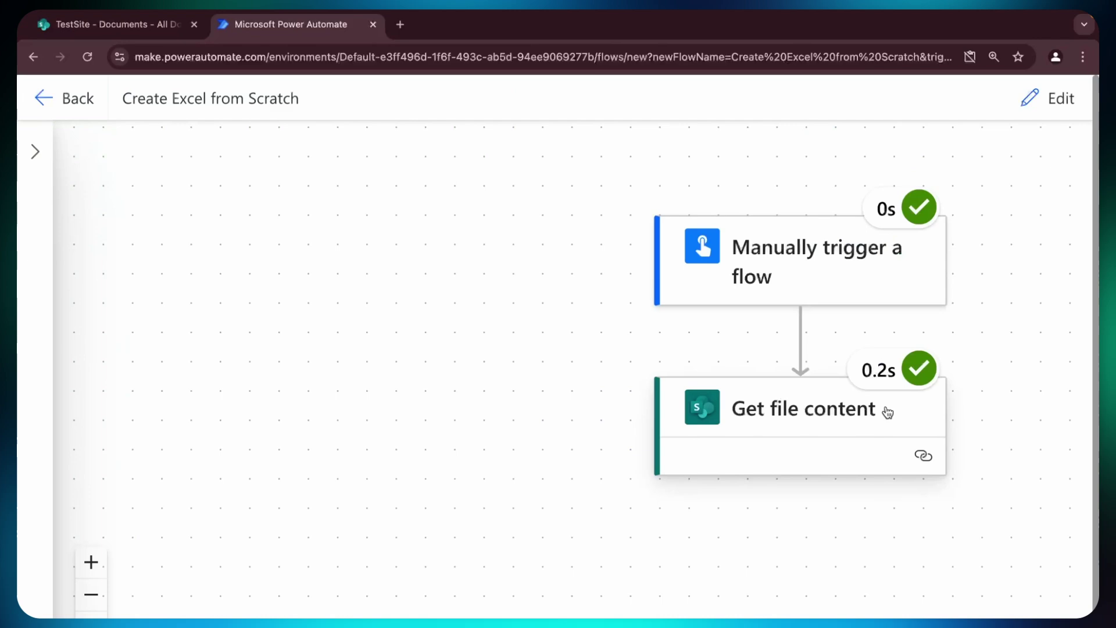
Step: Inspect Get file content's run output down to the $content body
left_click(855, 419)
scroll(671, 502, "down", 10)
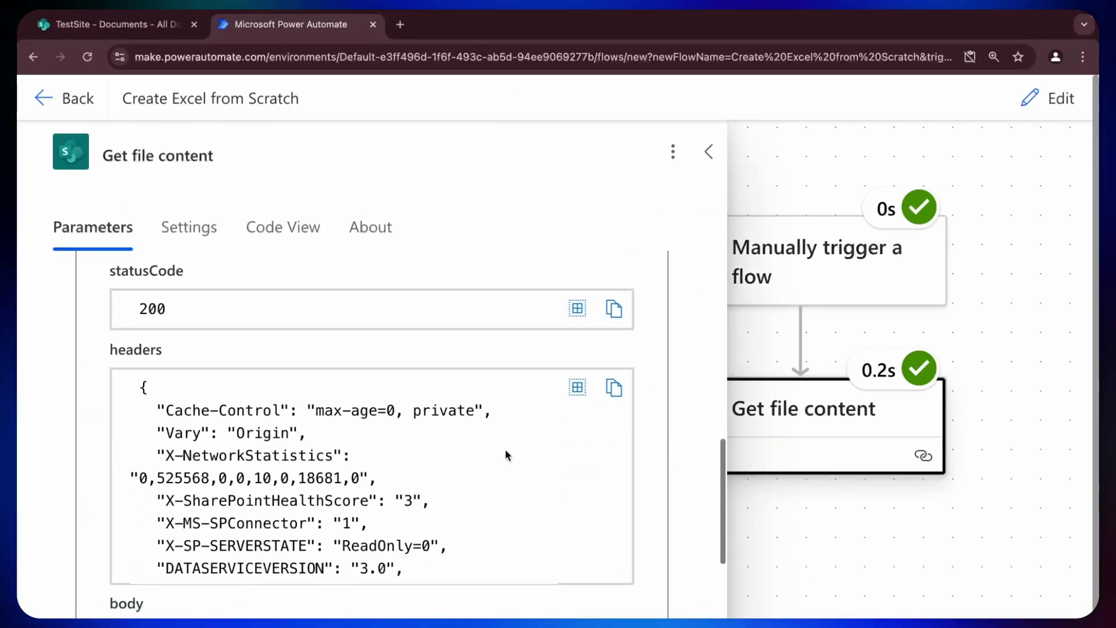
scroll(675, 519, "down", 3)
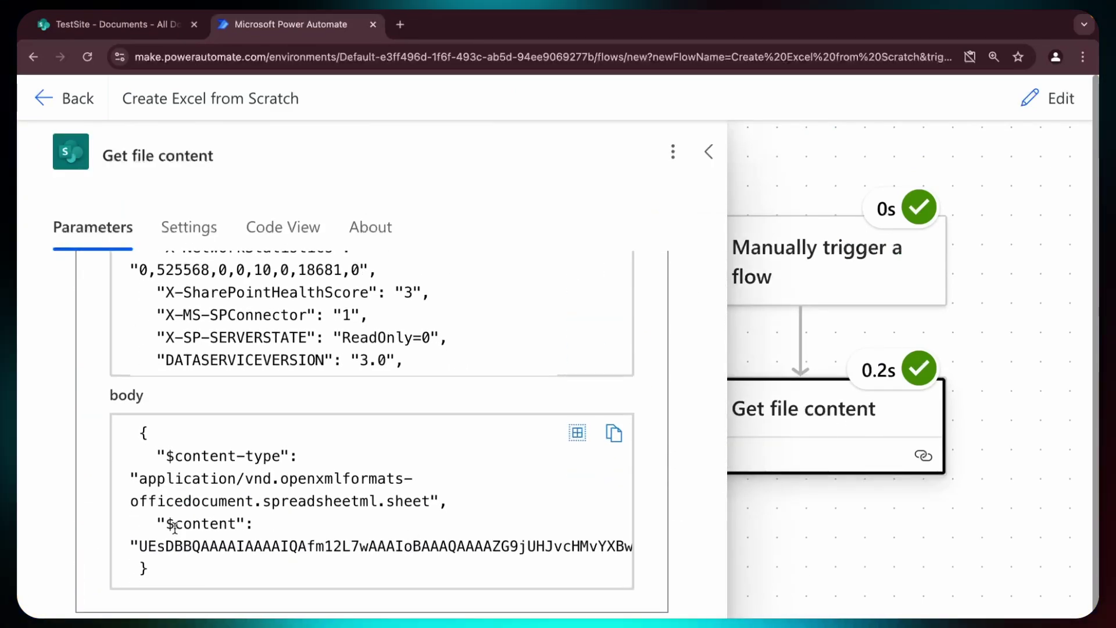
triple_click(209, 527)
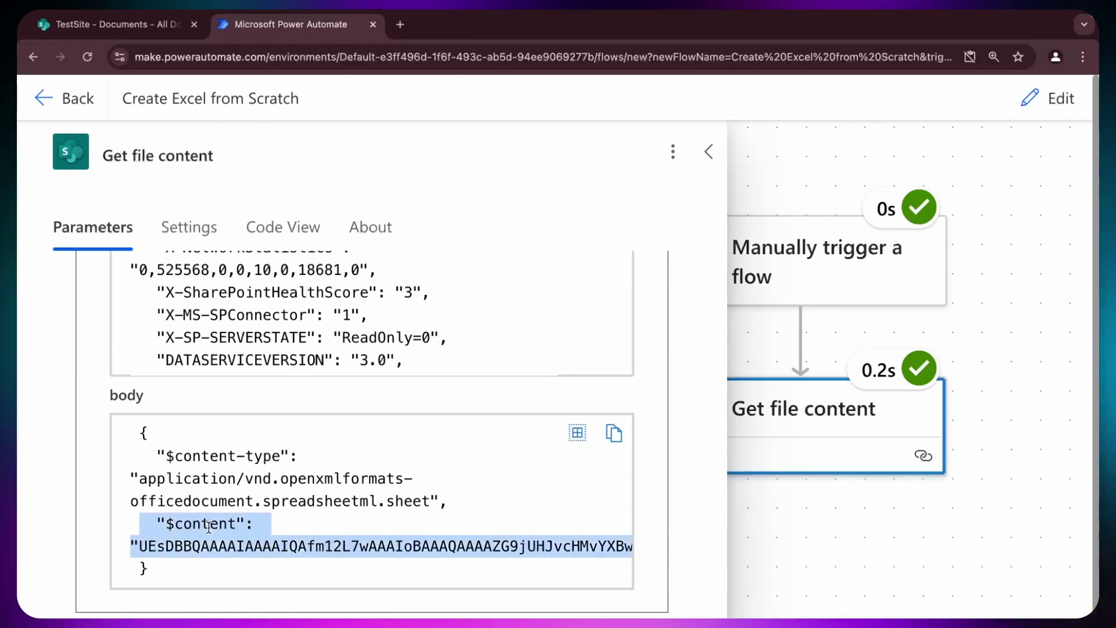
left_click(177, 526)
scroll(822, 436, "down", 1)
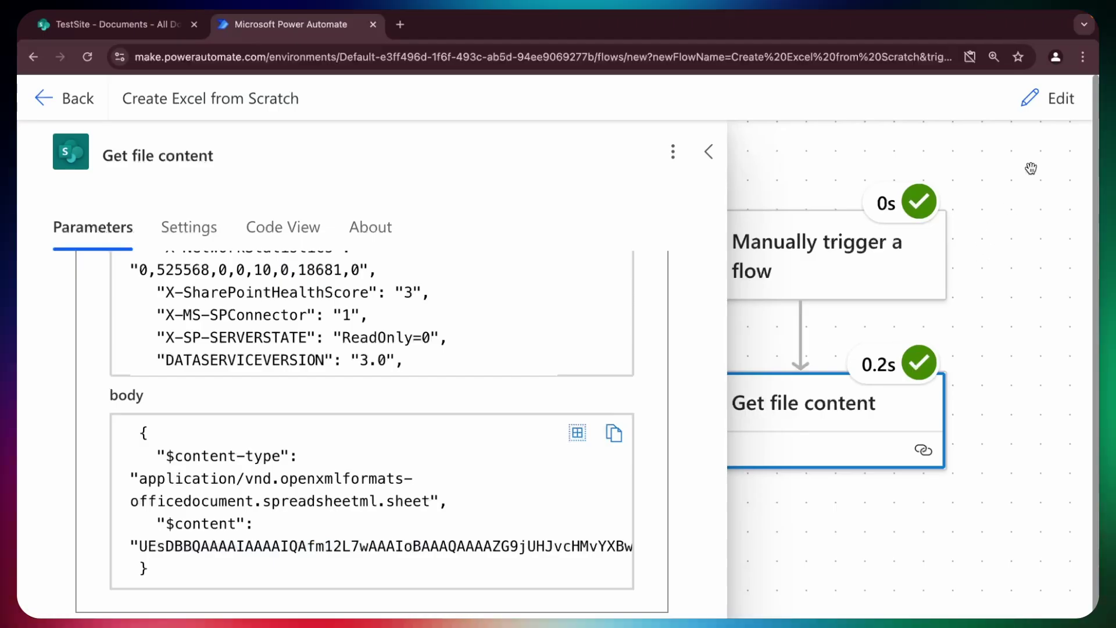
Step: Copy the output body and add a Compose step below the trigger
left_click(1055, 98)
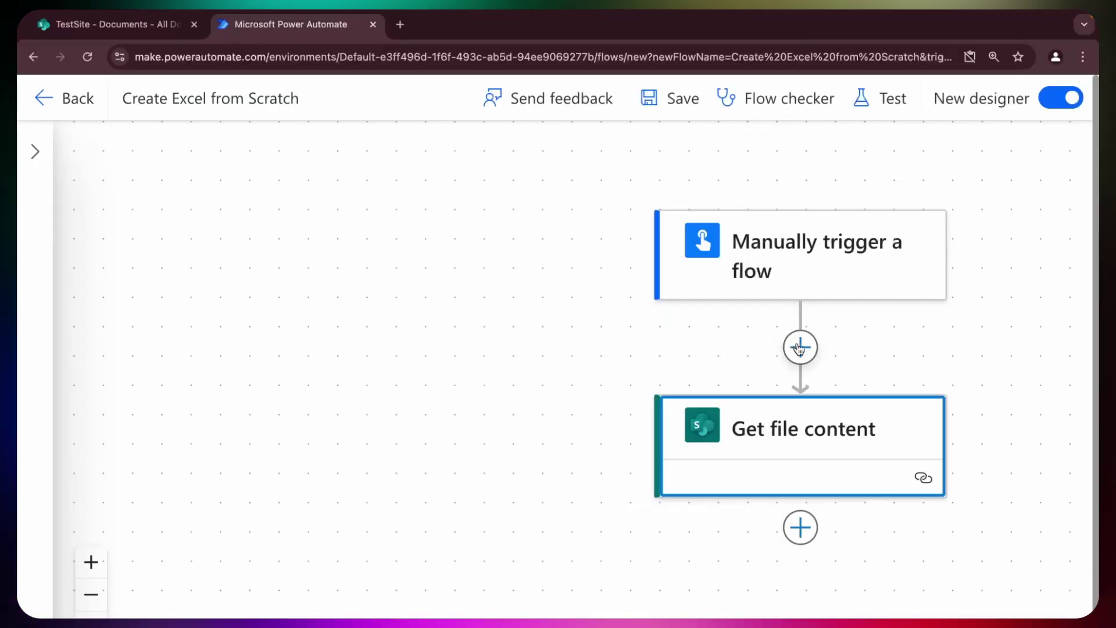
left_click(799, 347)
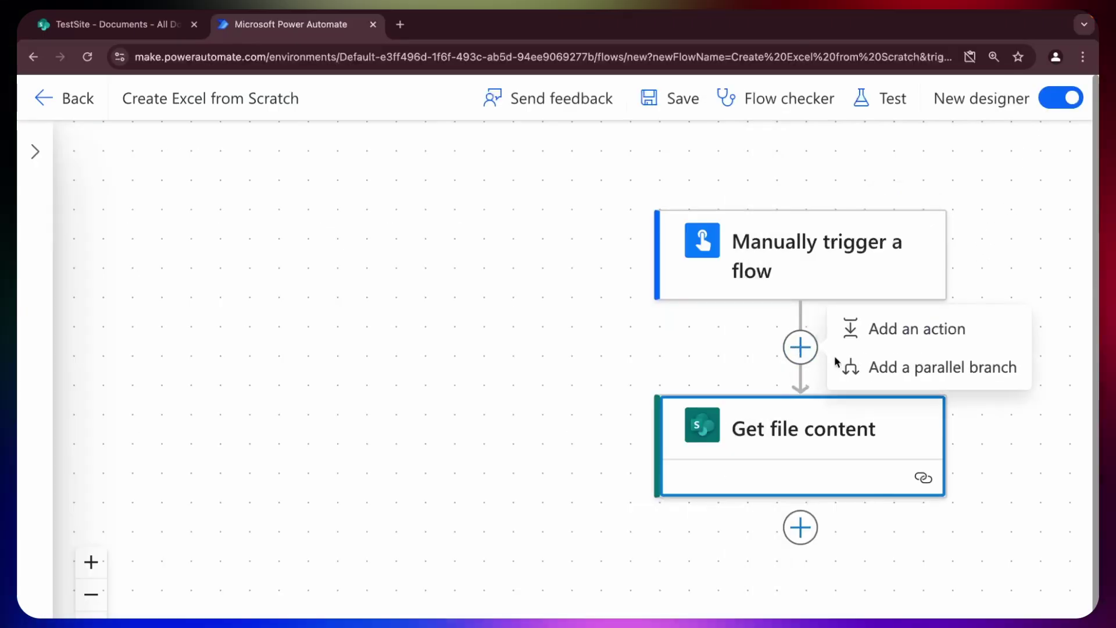
left_click(924, 327)
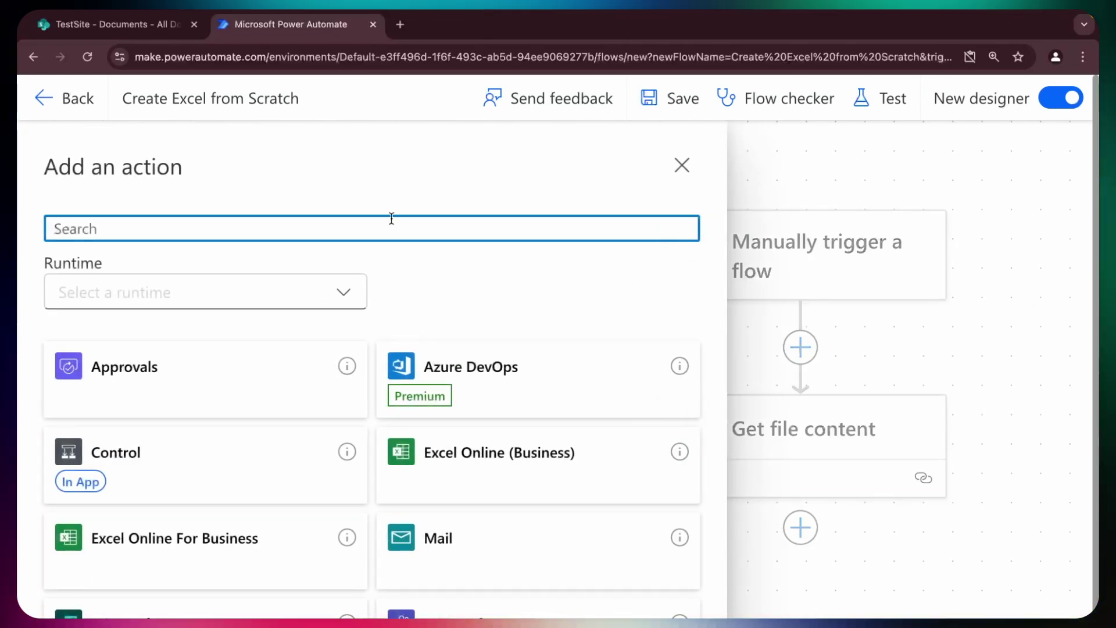
type("compose")
left_click(248, 443)
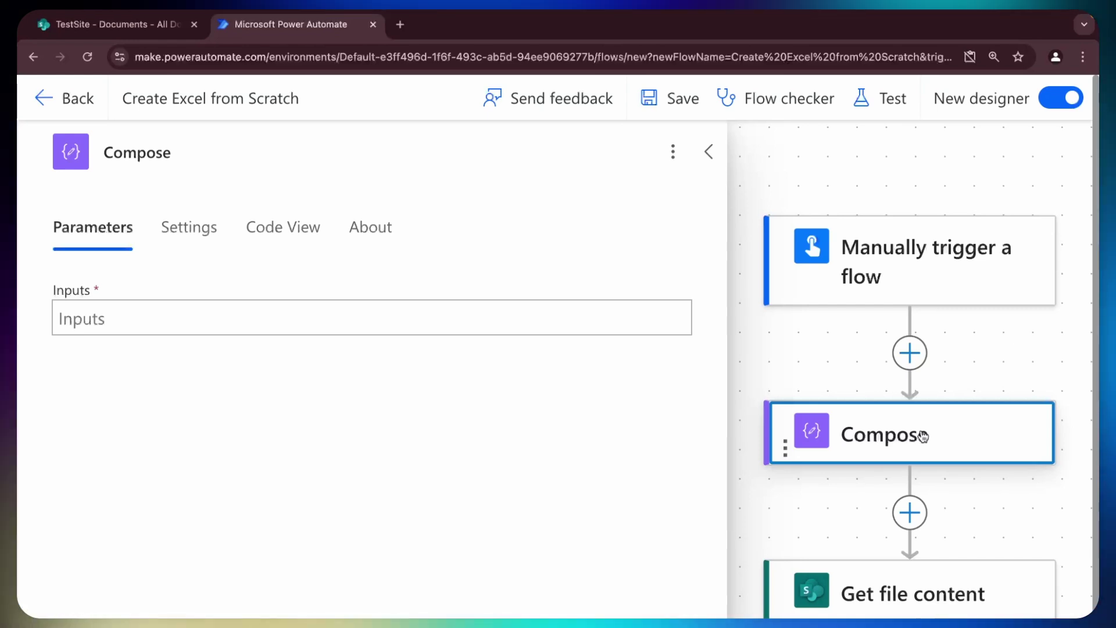
Step: Rename the Compose step BasicExcelTemplate, paste the base64 content as input, and delete Get file content
left_click(227, 152)
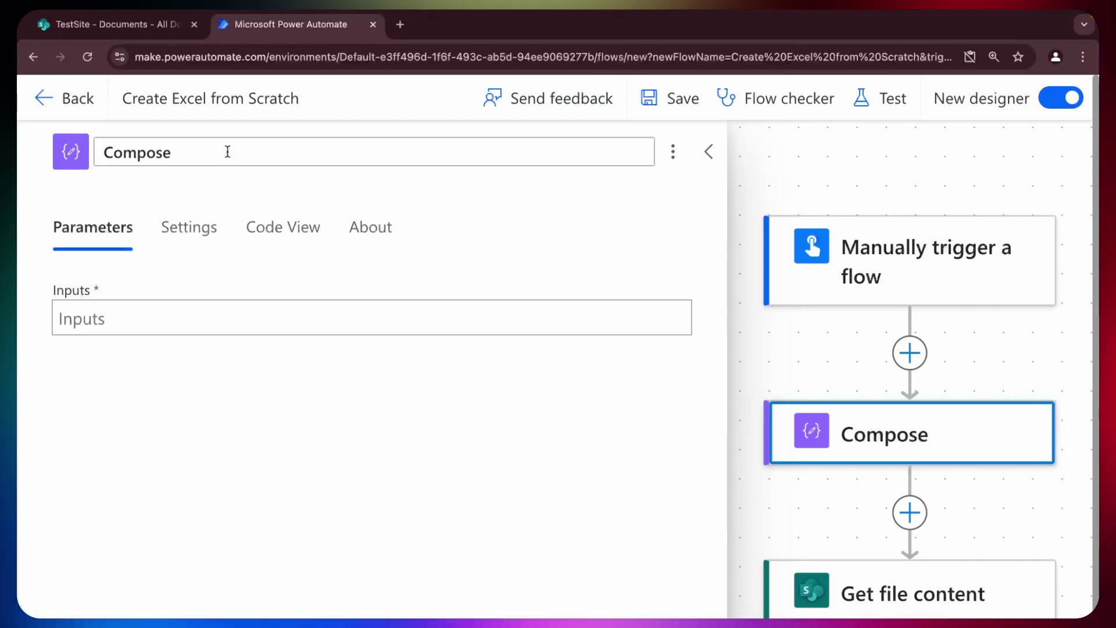
key("ctrl+a")
type("BasicExcelTemplate")
left_click(152, 305)
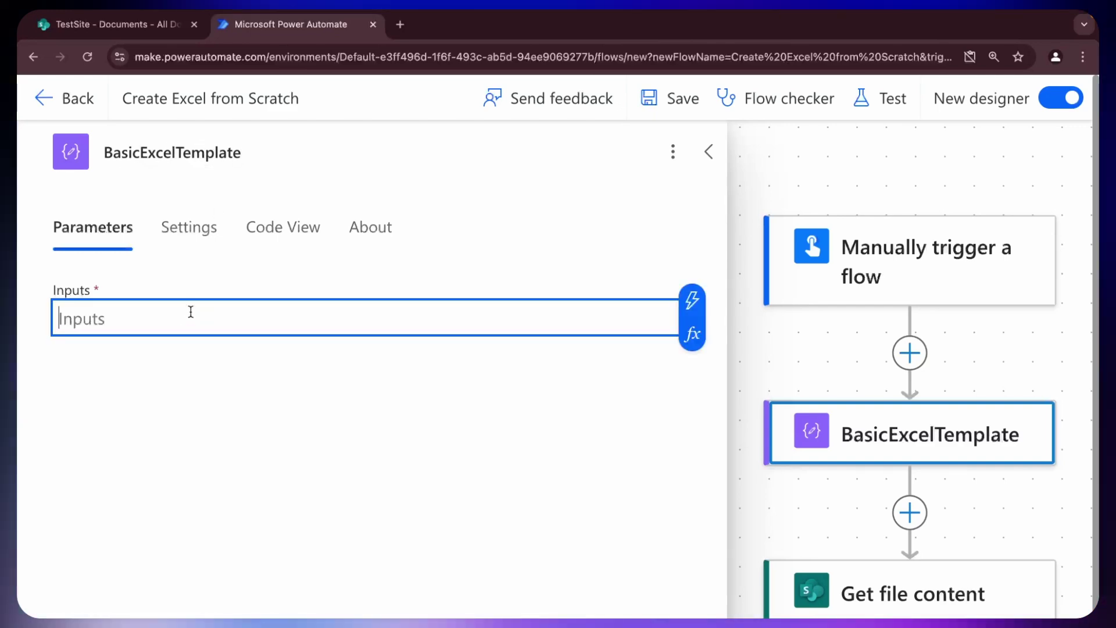
key("ctrl+v")
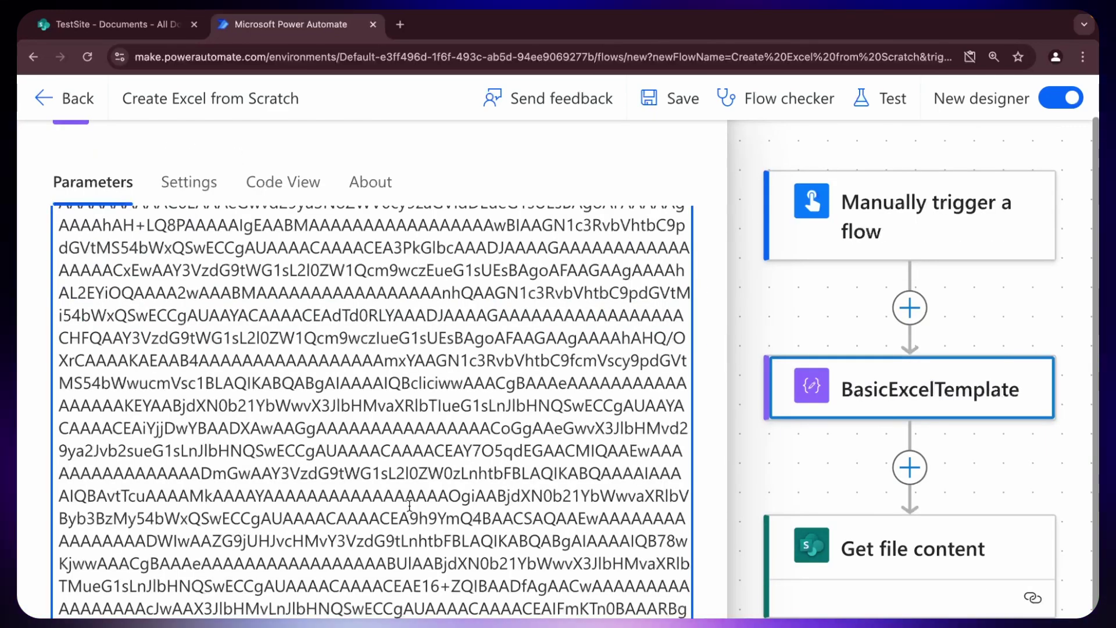
scroll(352, 556, "down", 1)
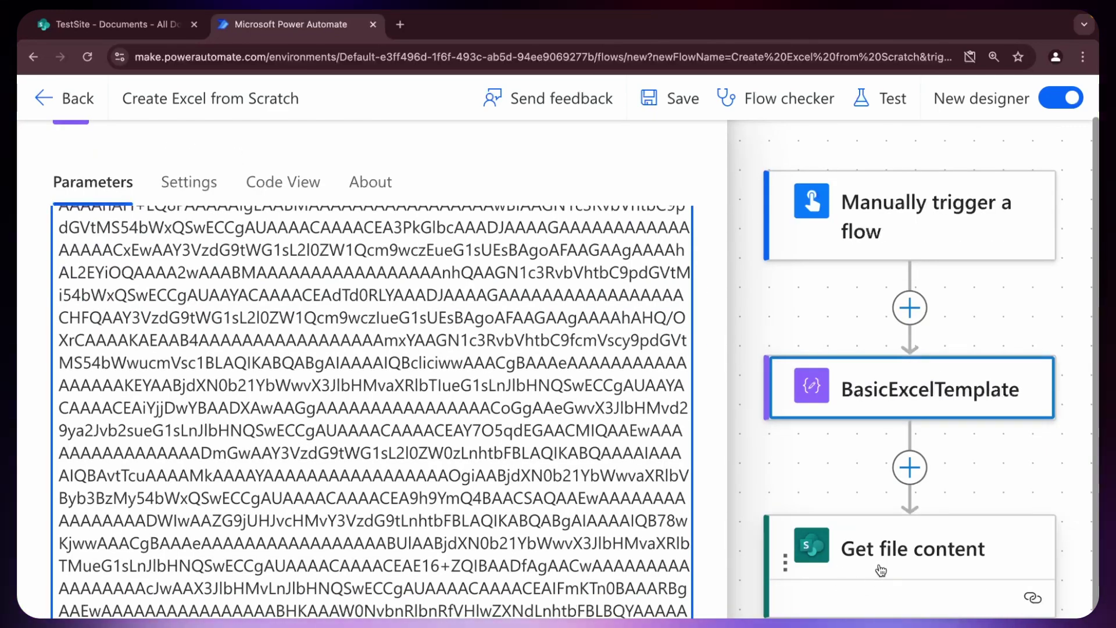
scroll(831, 478, "down", 3)
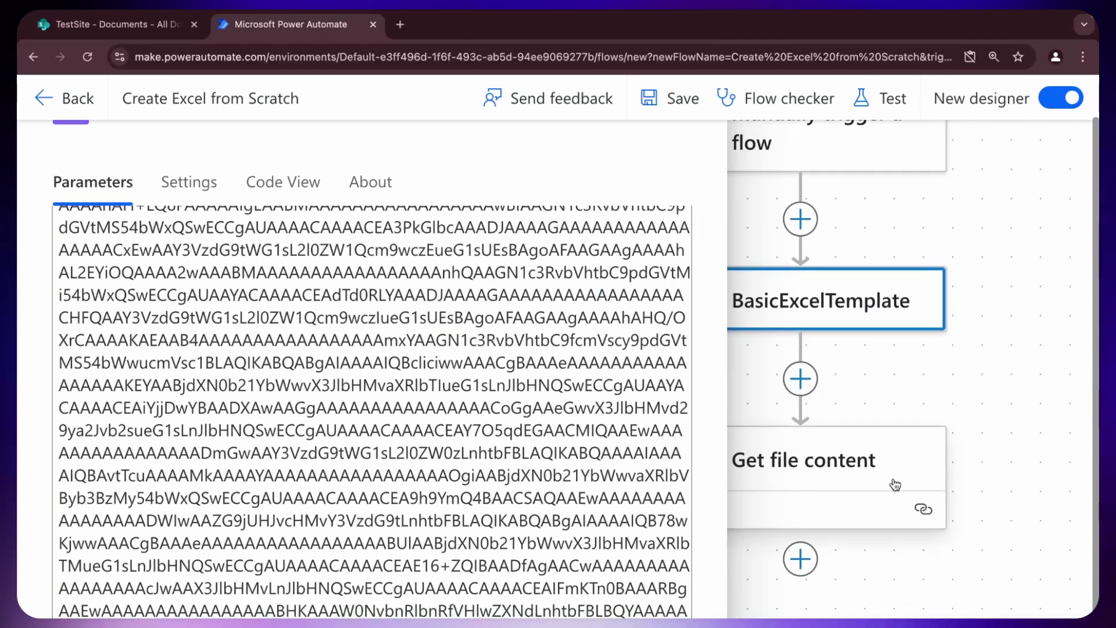
right_click(744, 465)
left_click(799, 483)
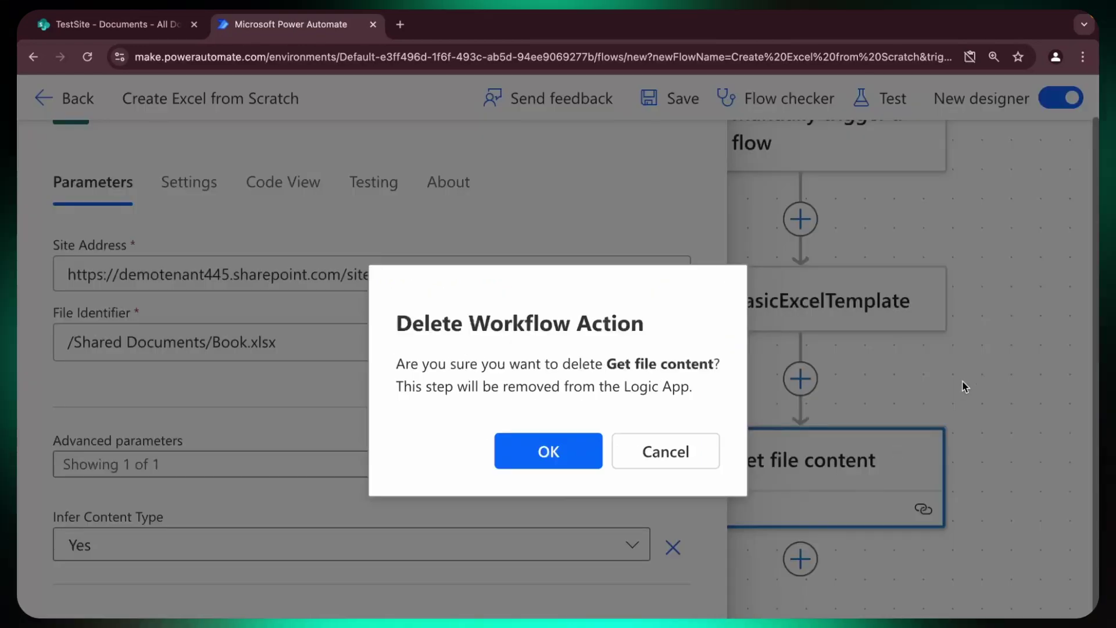
Step: Confirm removing Get file content, then delete Book.xlsx from the TestSite Documents library
left_click(548, 451)
left_click(111, 24)
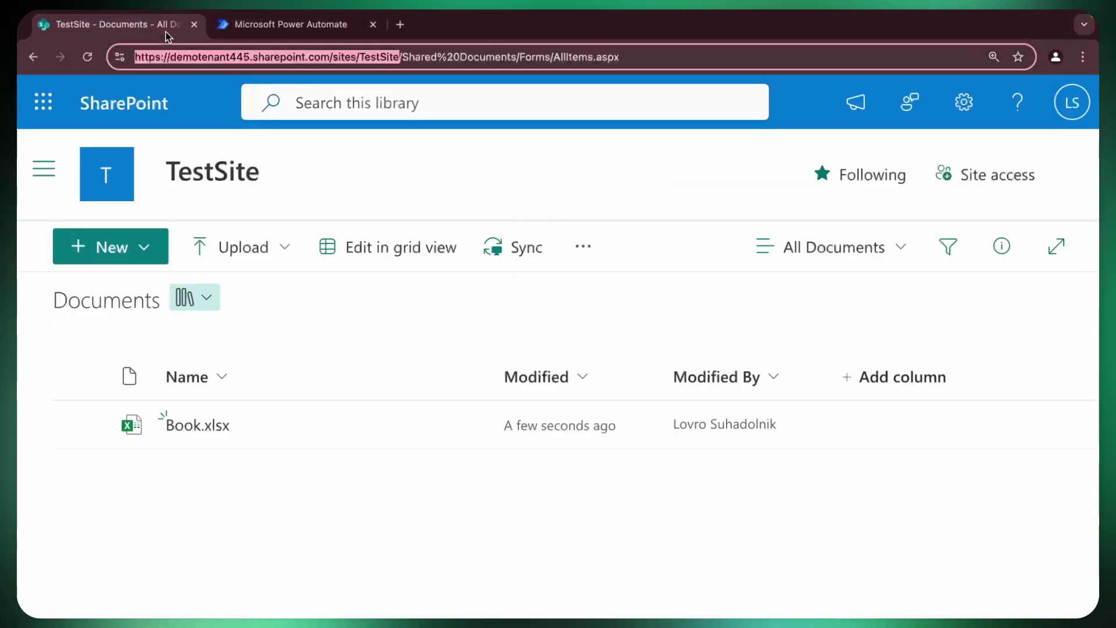
left_click(451, 429)
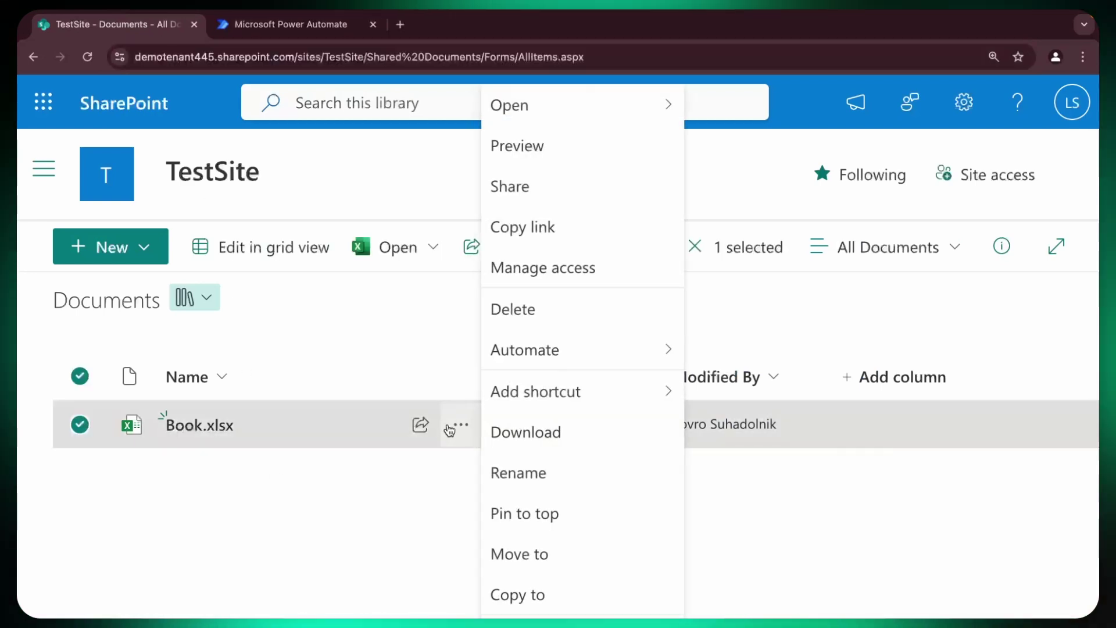
left_click(558, 310)
left_click(657, 471)
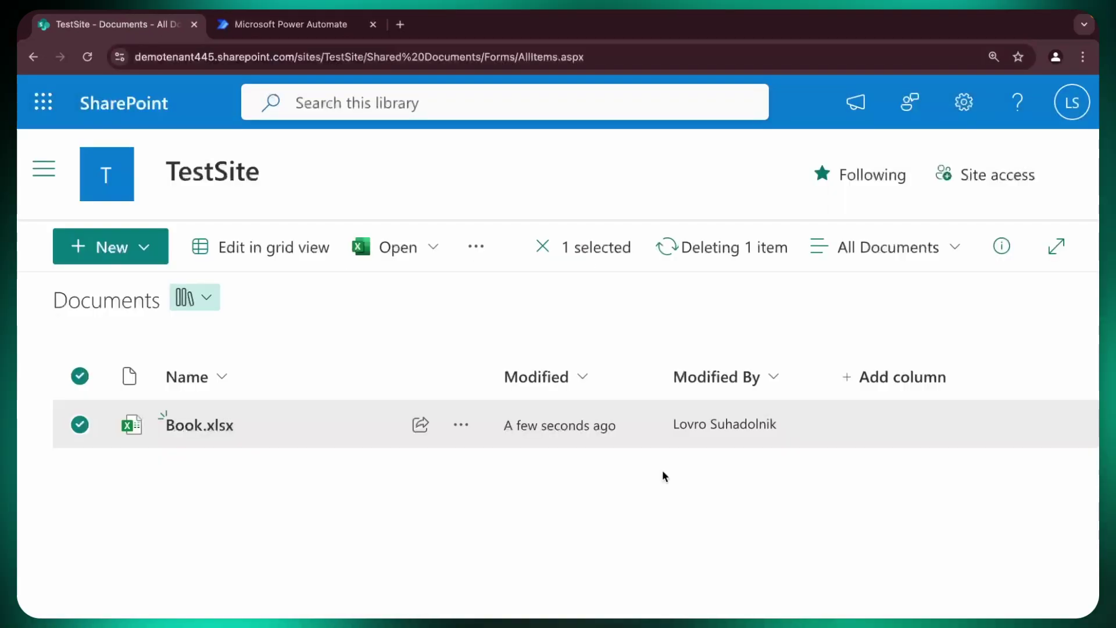
left_click(300, 32)
left_click(788, 421)
Step: Add a SharePoint Create file action targeting TestSite's /Shared Documents folder
left_click(837, 421)
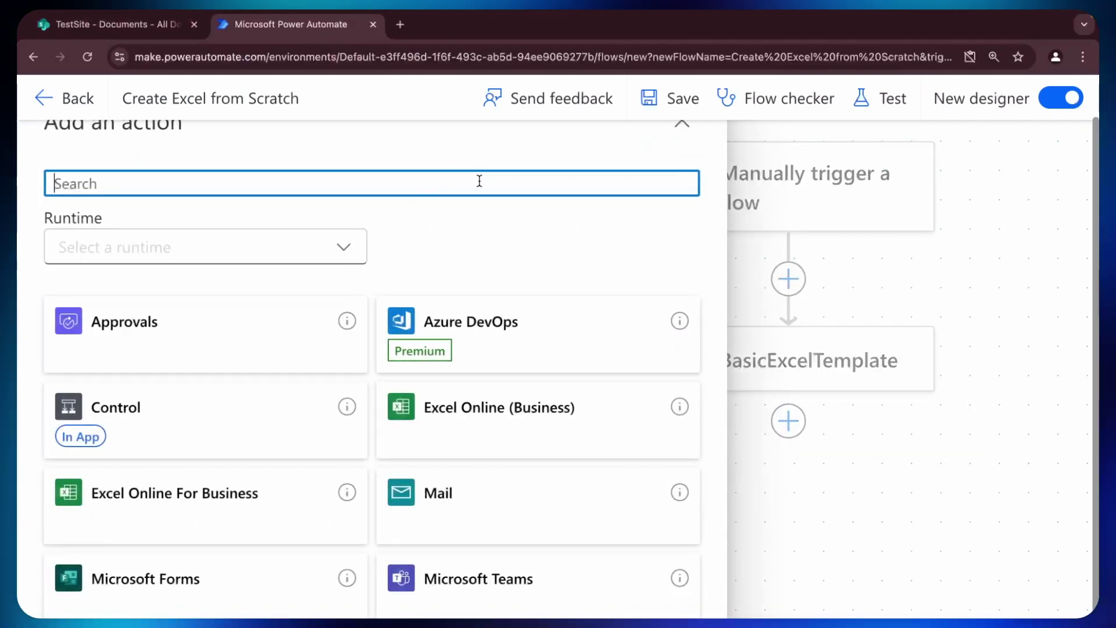
type("create file")
left_click(102, 458)
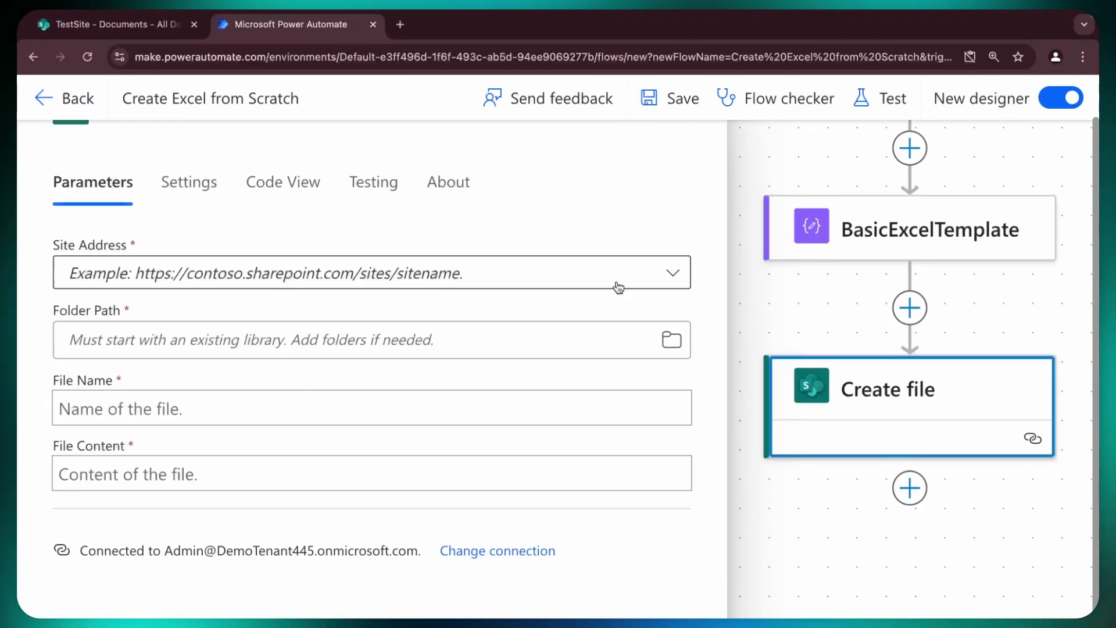
left_click(673, 272)
left_click(228, 353)
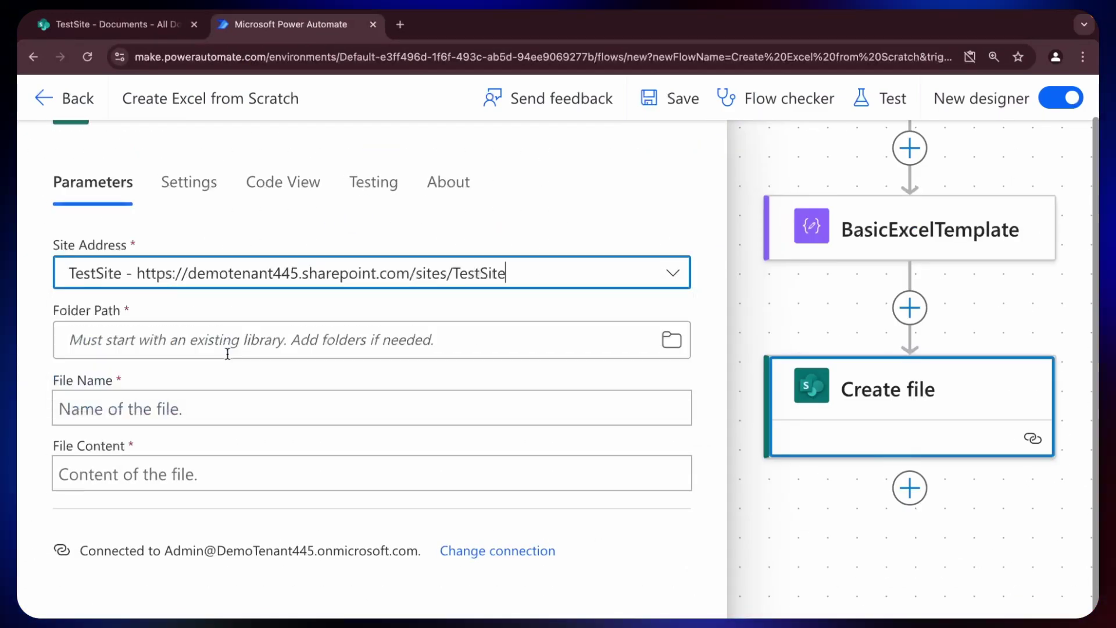
left_click(671, 339)
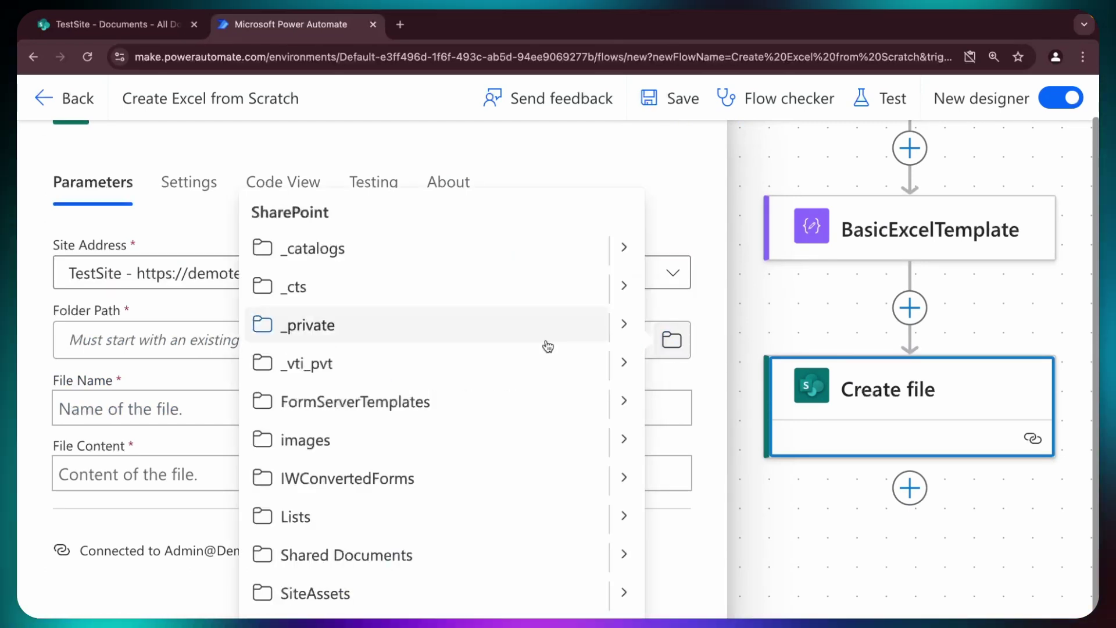
left_click(346, 555)
Step: Name the file MyNewExcelFile.xlsx, use BasicExcelTemplate's output as content, and rename the step
left_click(198, 401)
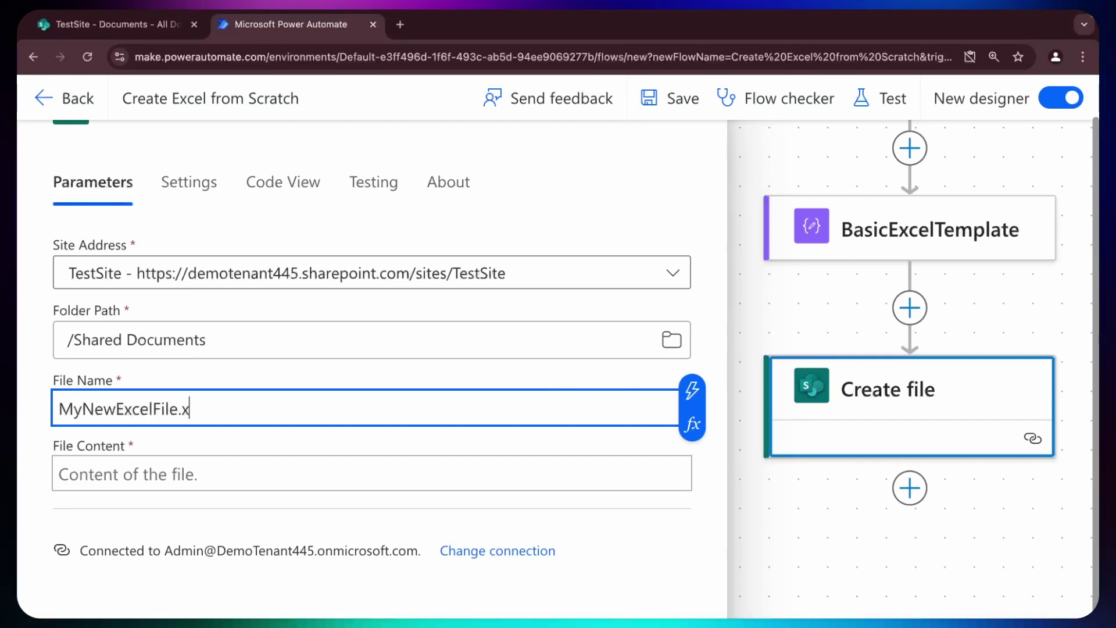
left_click(224, 483)
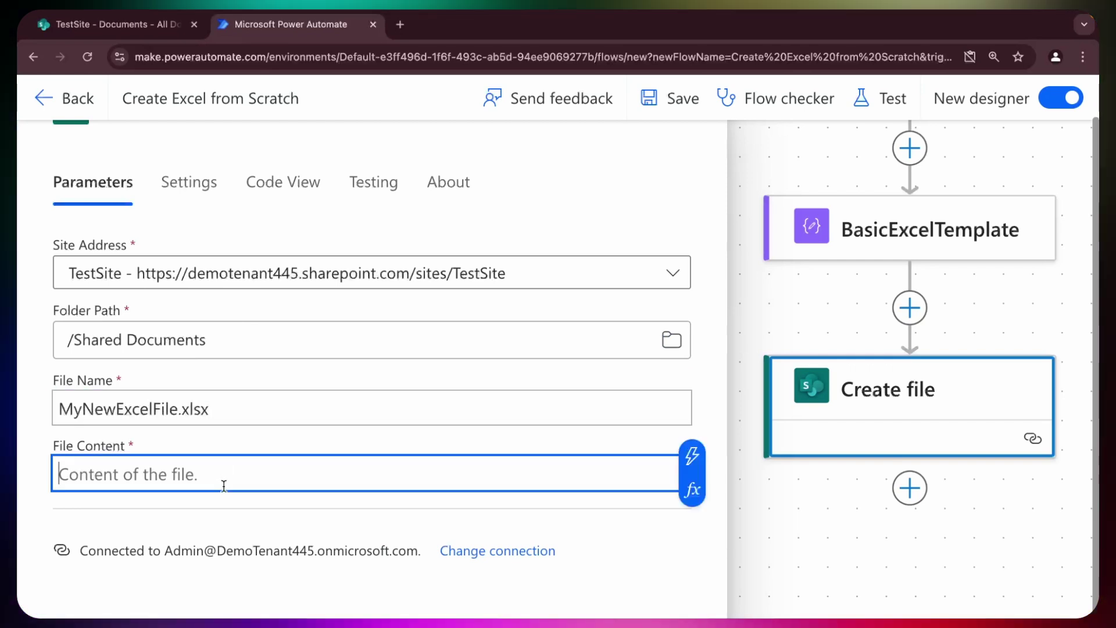
left_click(691, 456)
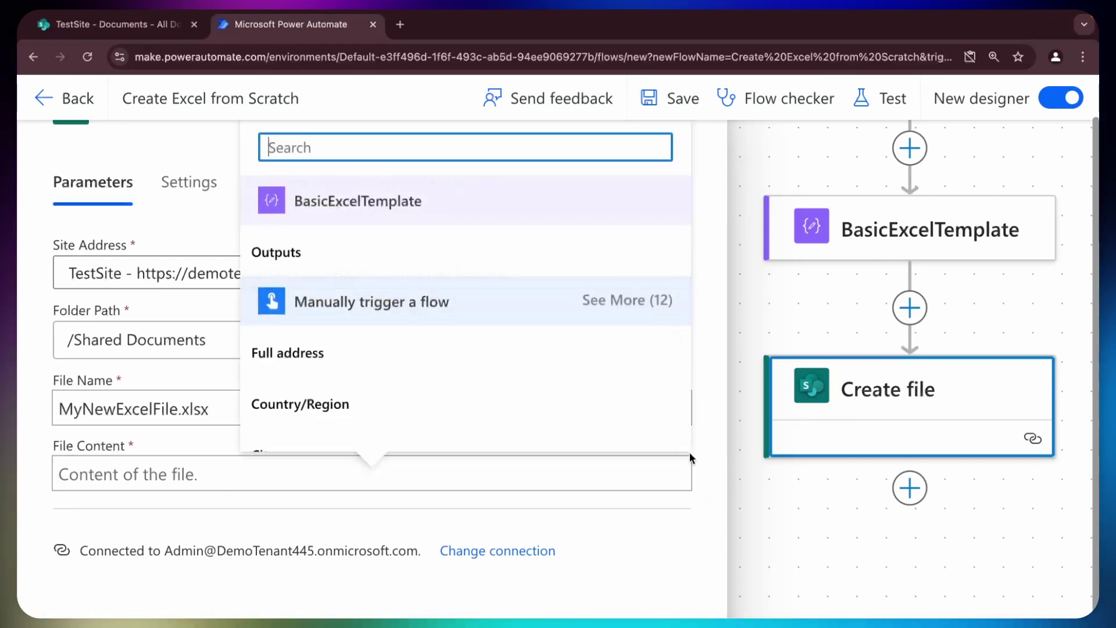
left_click(415, 256)
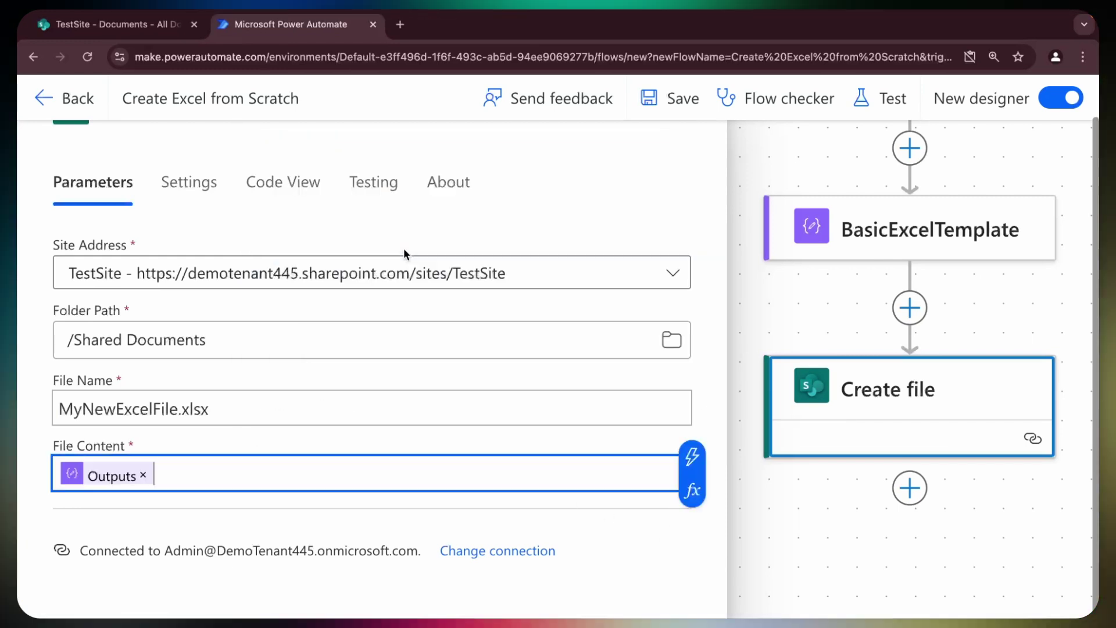
scroll(410, 427, "up", 1)
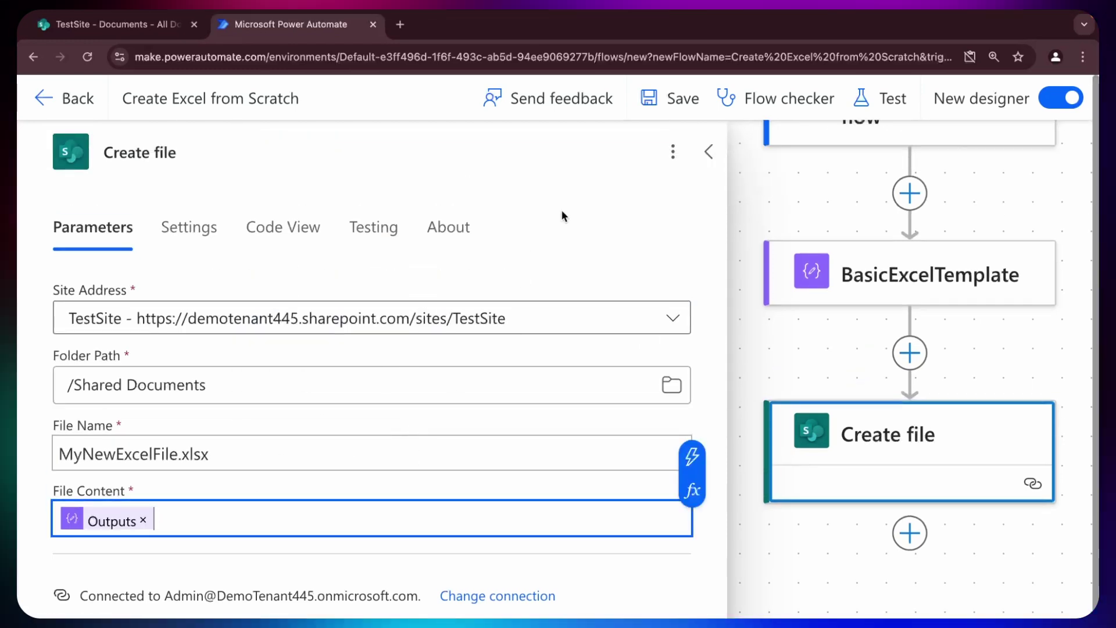
left_click(222, 148)
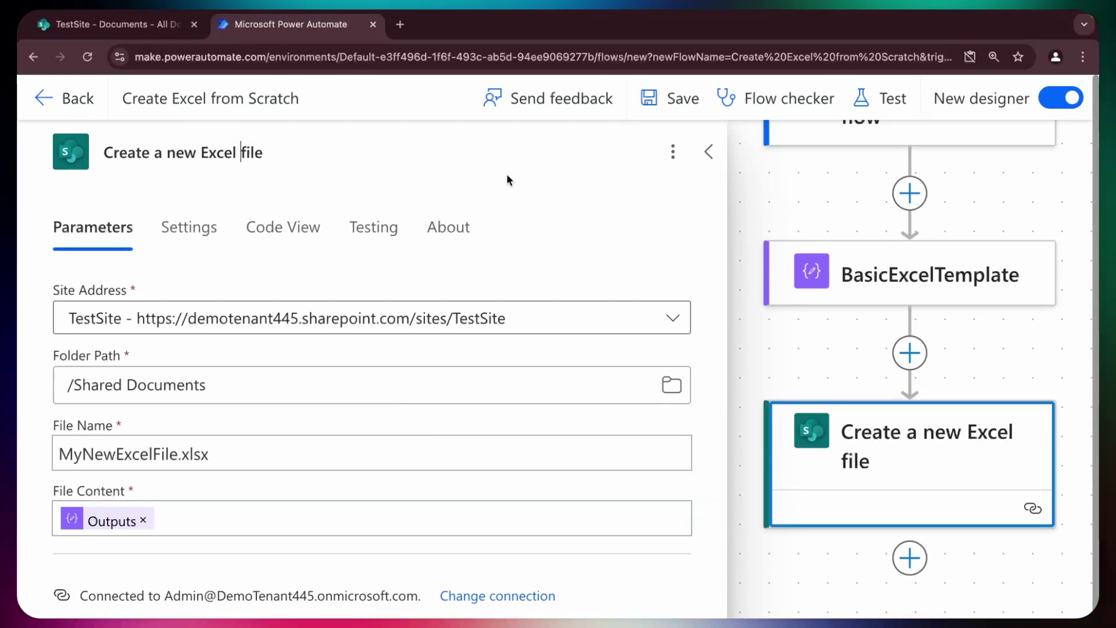
Step: Save and test the flow, then review the file-creation step's run details
left_click(671, 98)
left_click(884, 98)
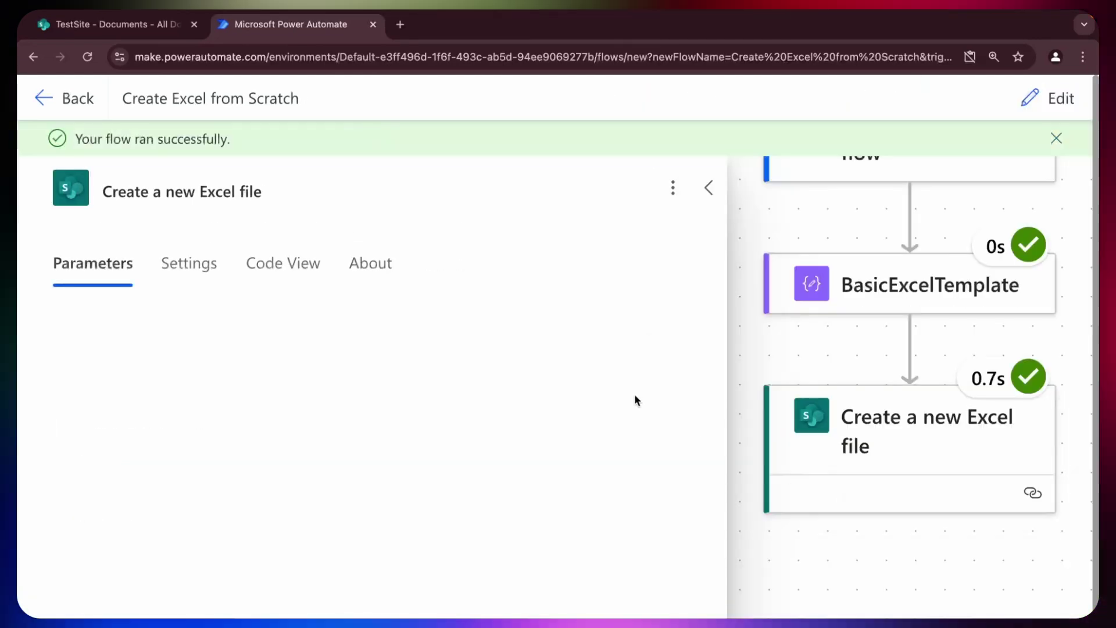
left_click(879, 448)
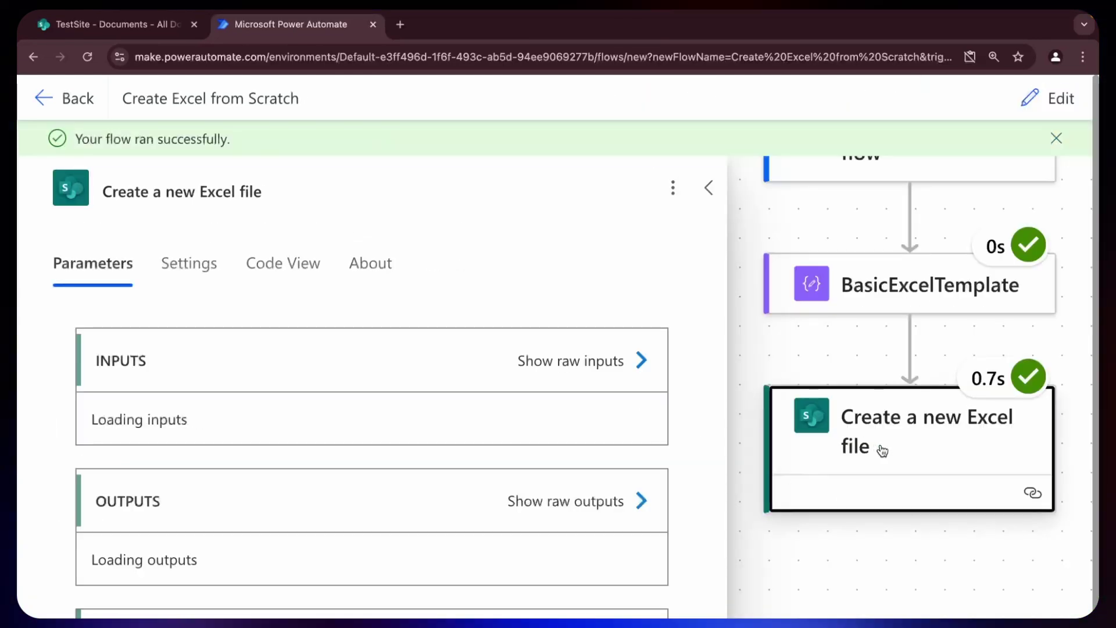
scroll(615, 494, "down", 7)
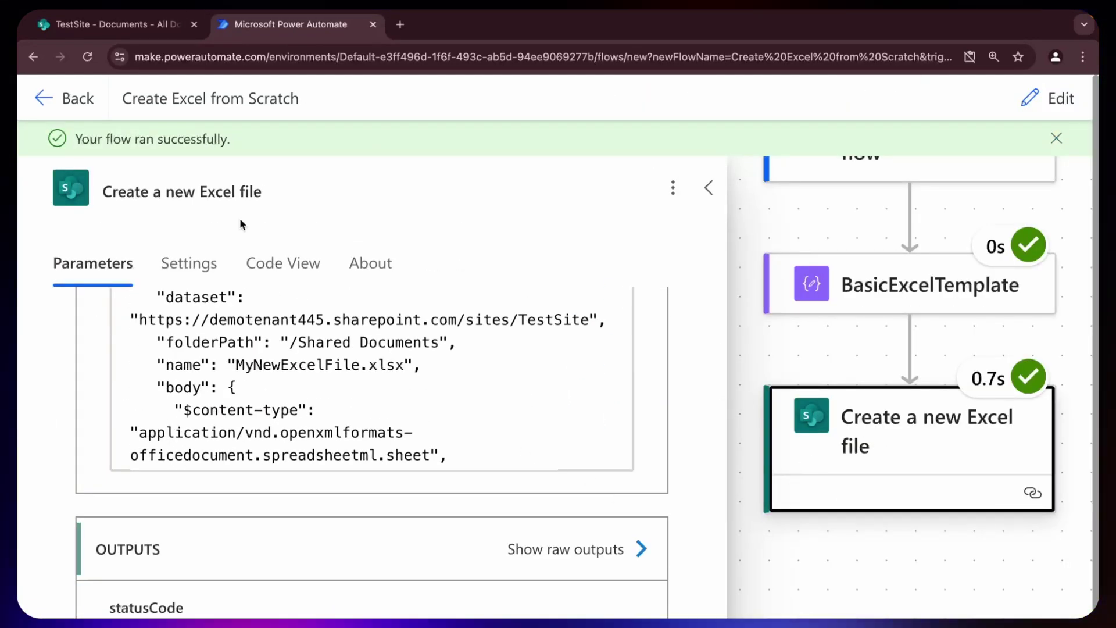
left_click(136, 29)
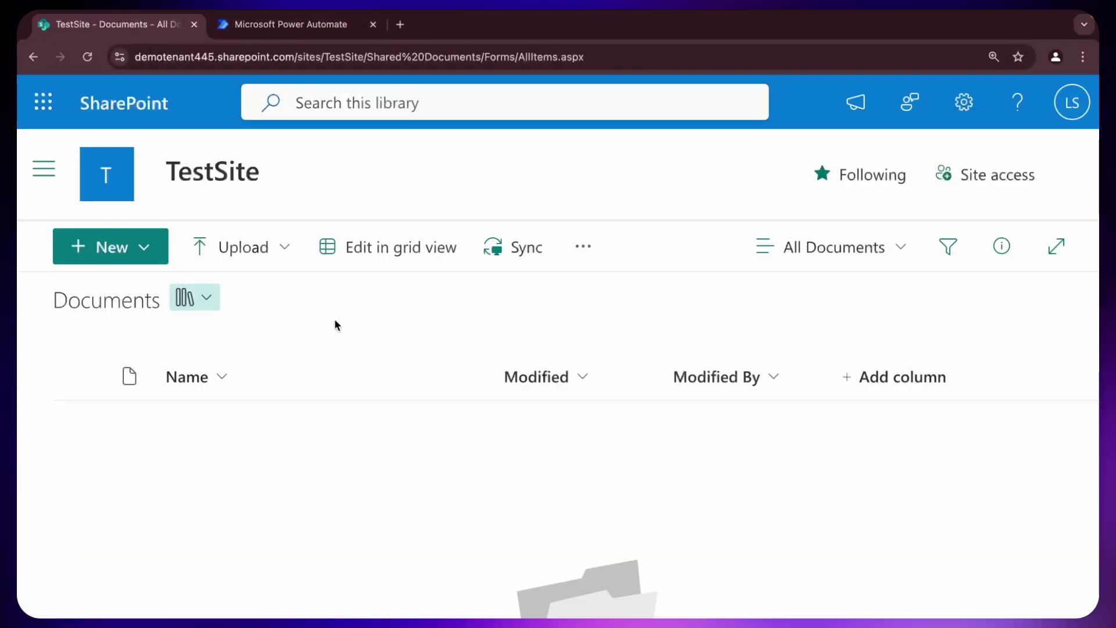
key("super+r")
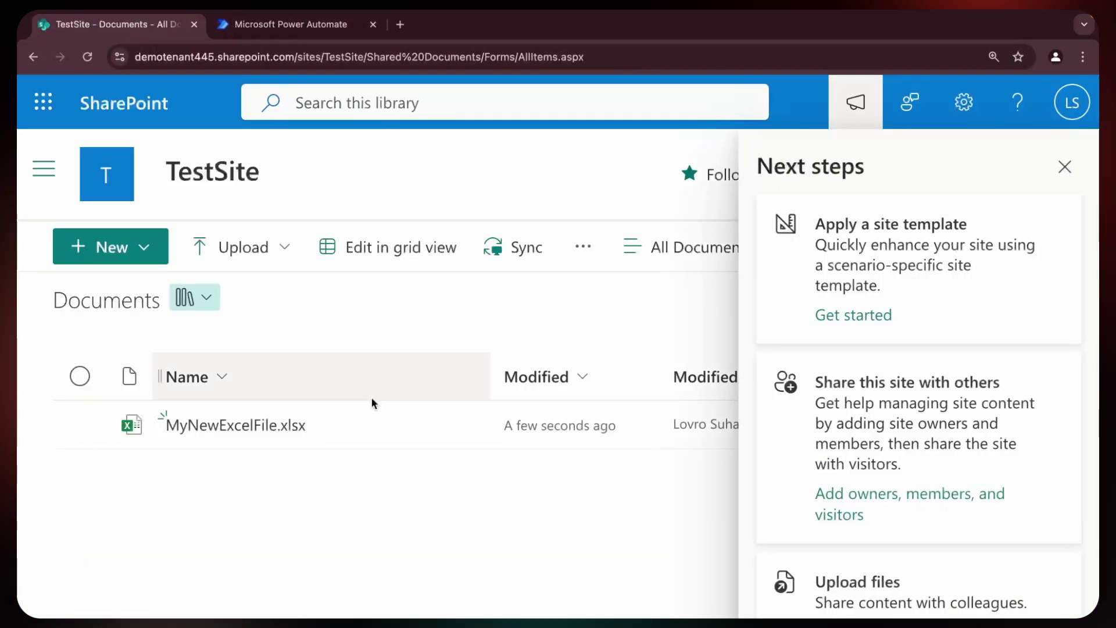
left_click(1065, 168)
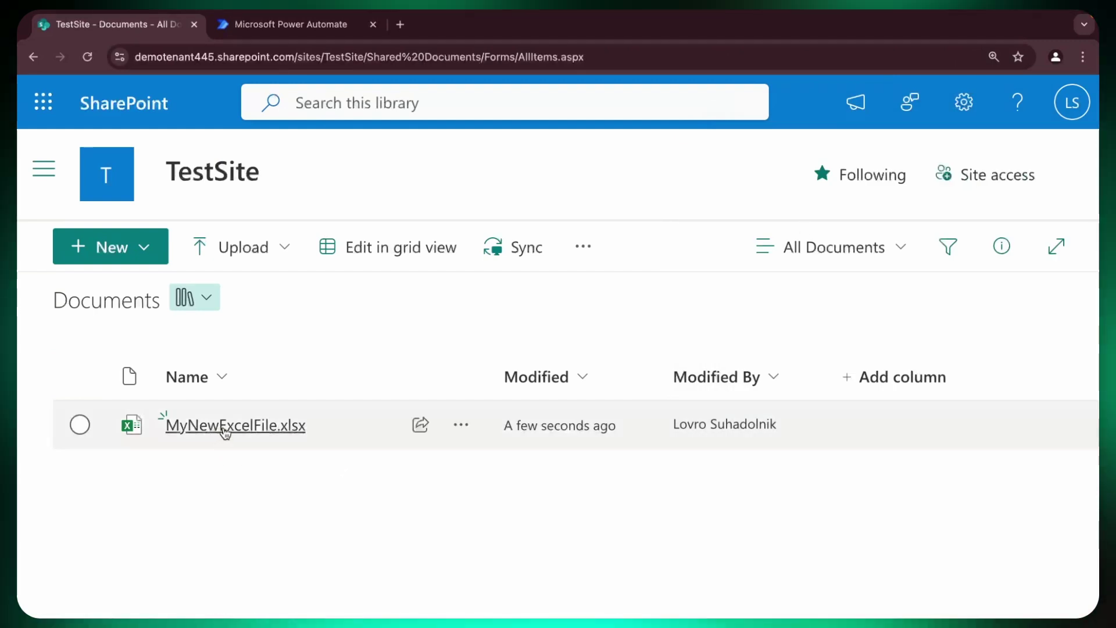
left_click(225, 427)
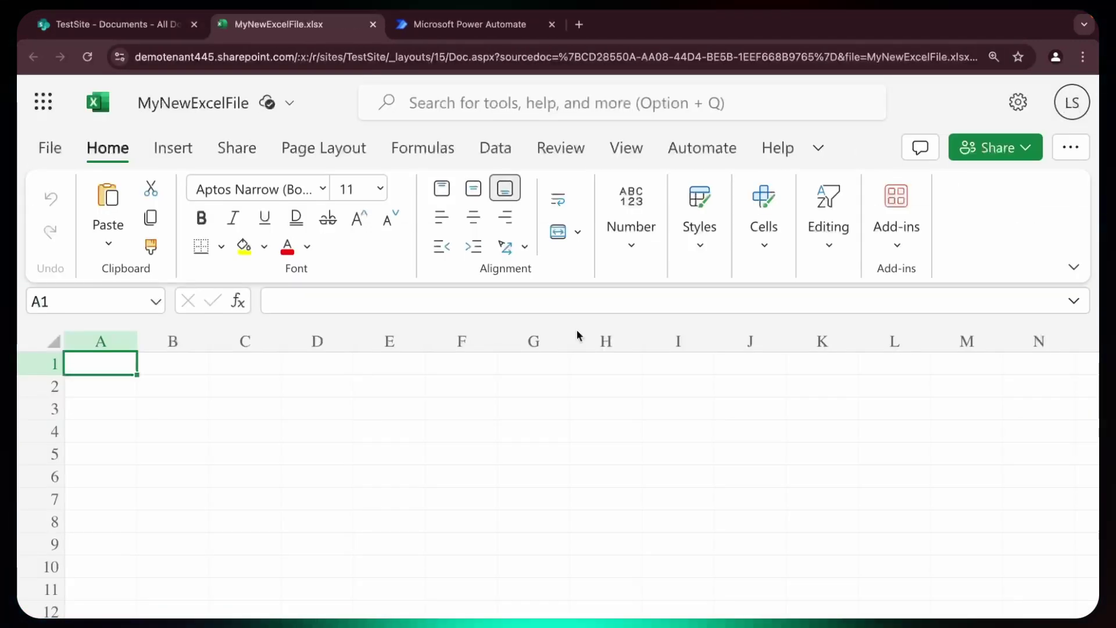
left_click(373, 23)
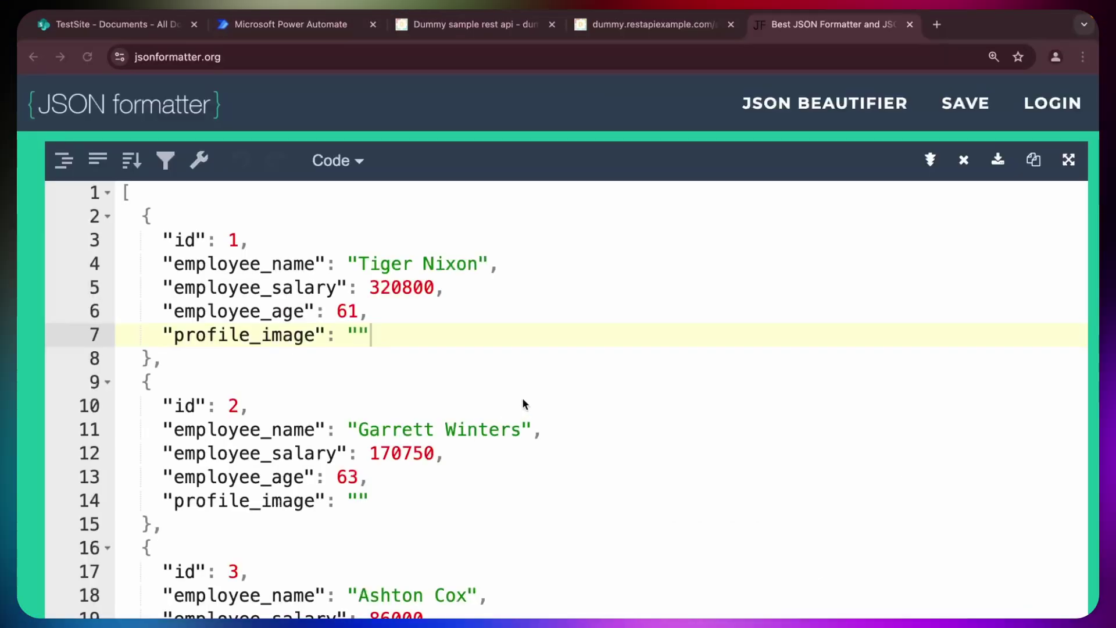
Step: Highlight the first employee record's id, employee_name, employee_salary and employee_age fields
scroll(522, 397, "down", 1)
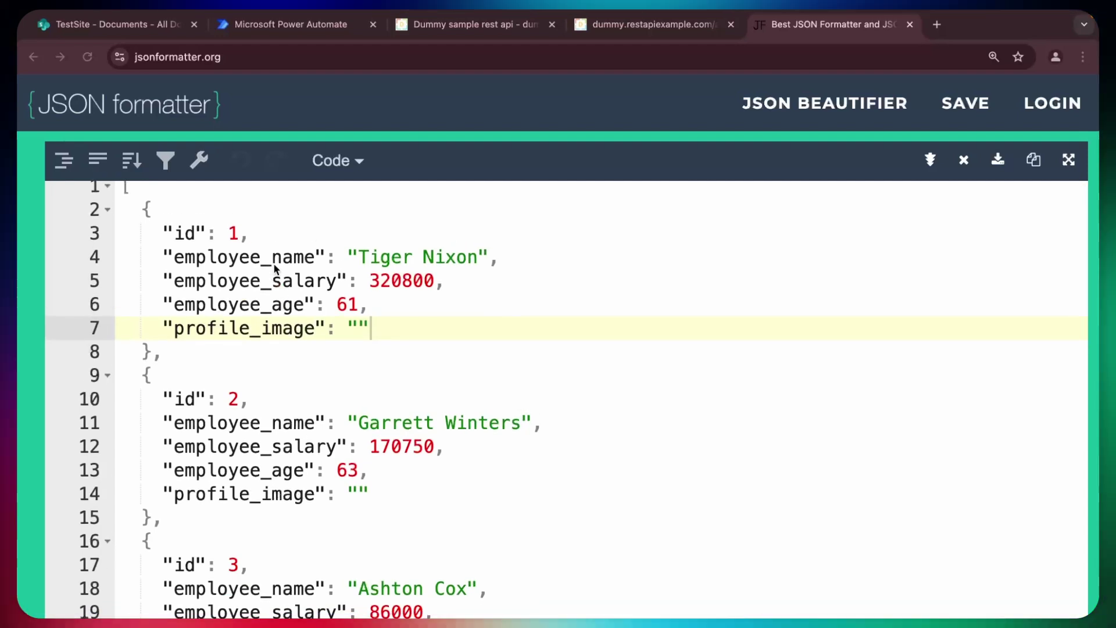
left_click(315, 257)
left_click_drag(139, 189, 260, 381)
left_click(276, 336)
scroll(209, 424, "down", 3)
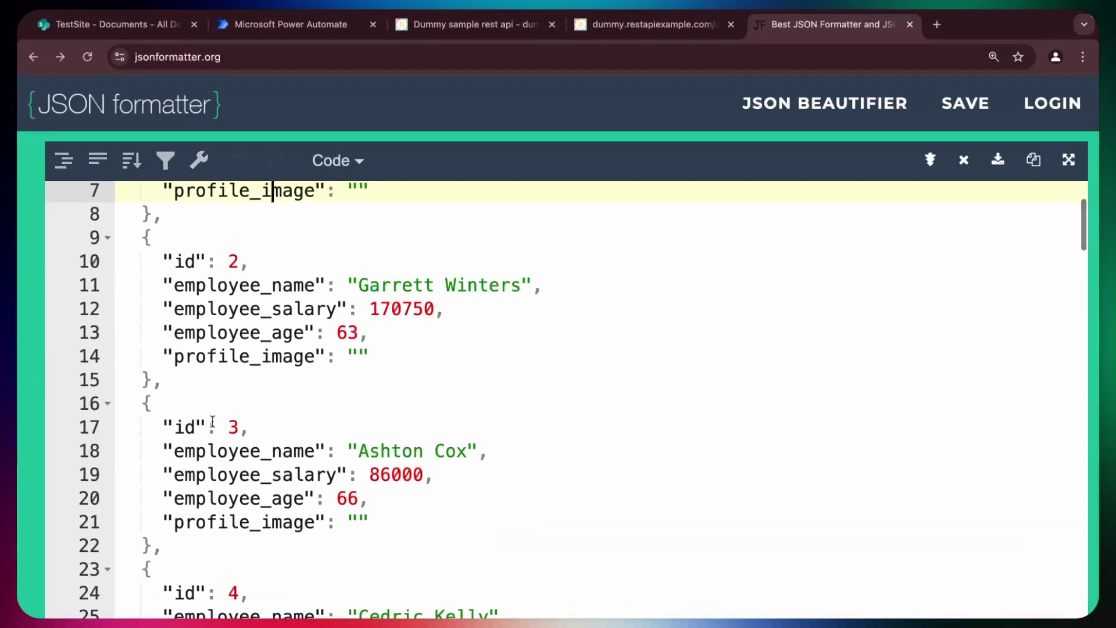
scroll(214, 239, "up", 3)
double_click(221, 251)
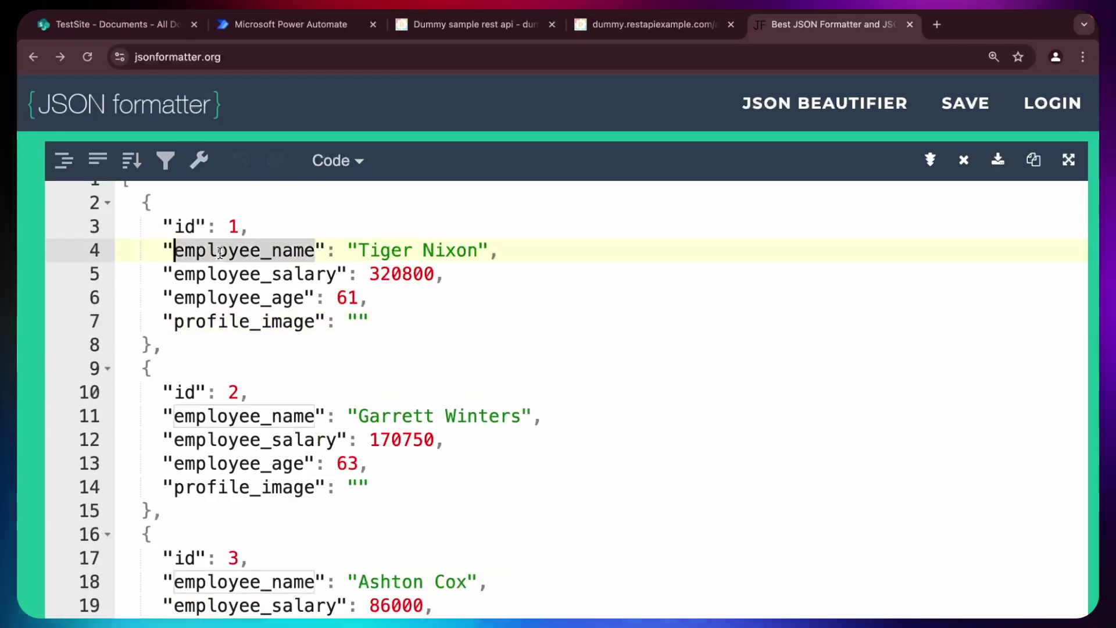
double_click(294, 273)
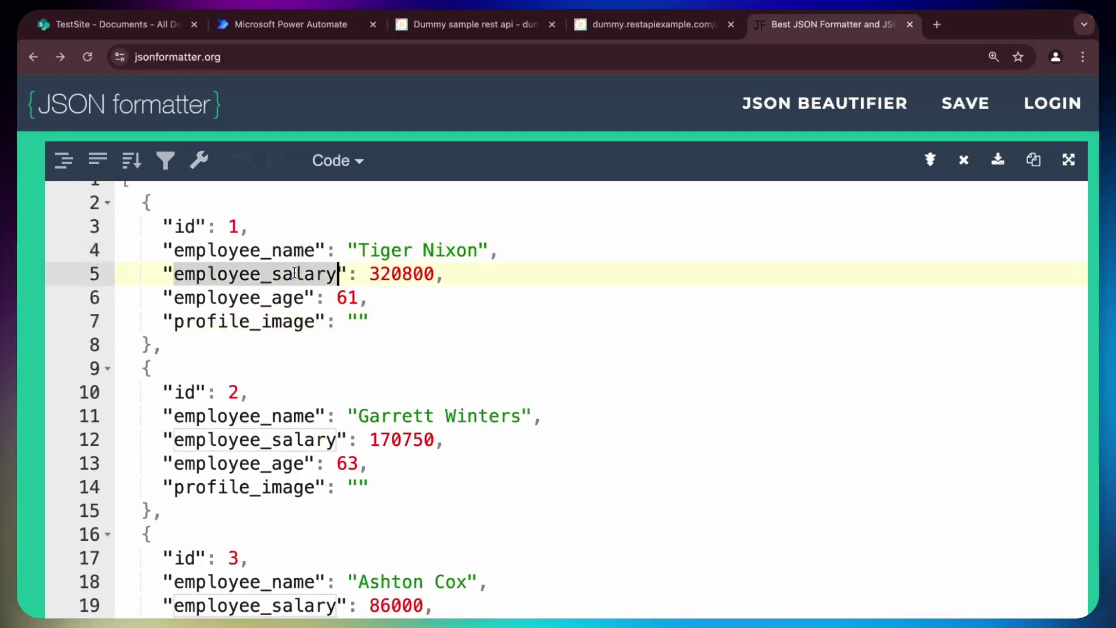
double_click(254, 298)
double_click(186, 226)
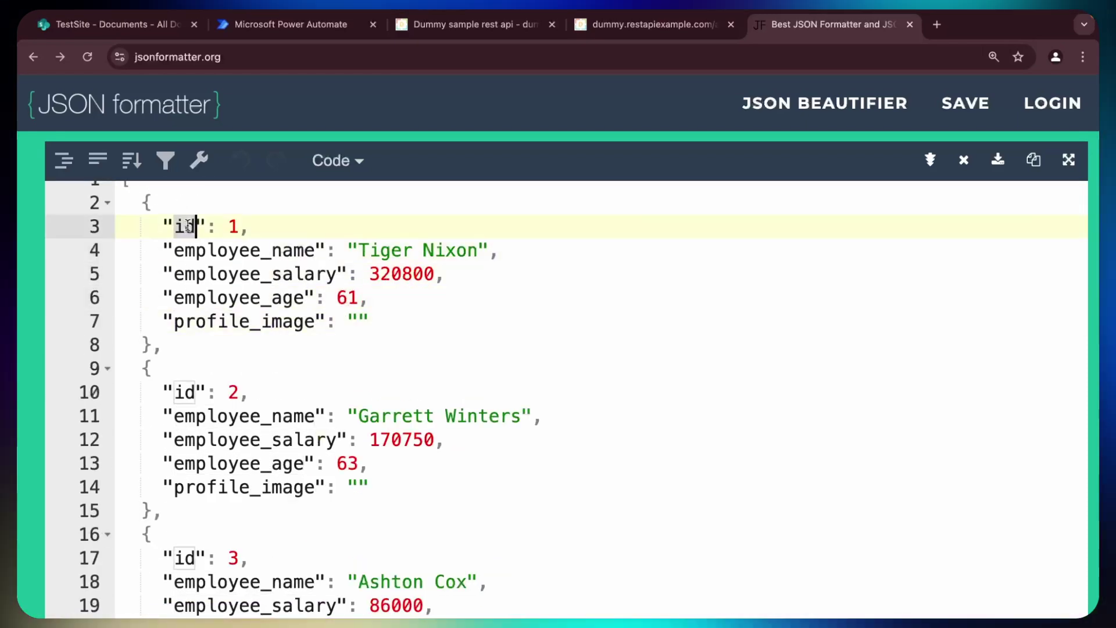
left_click_drag(369, 298, 152, 226)
left_click(374, 281)
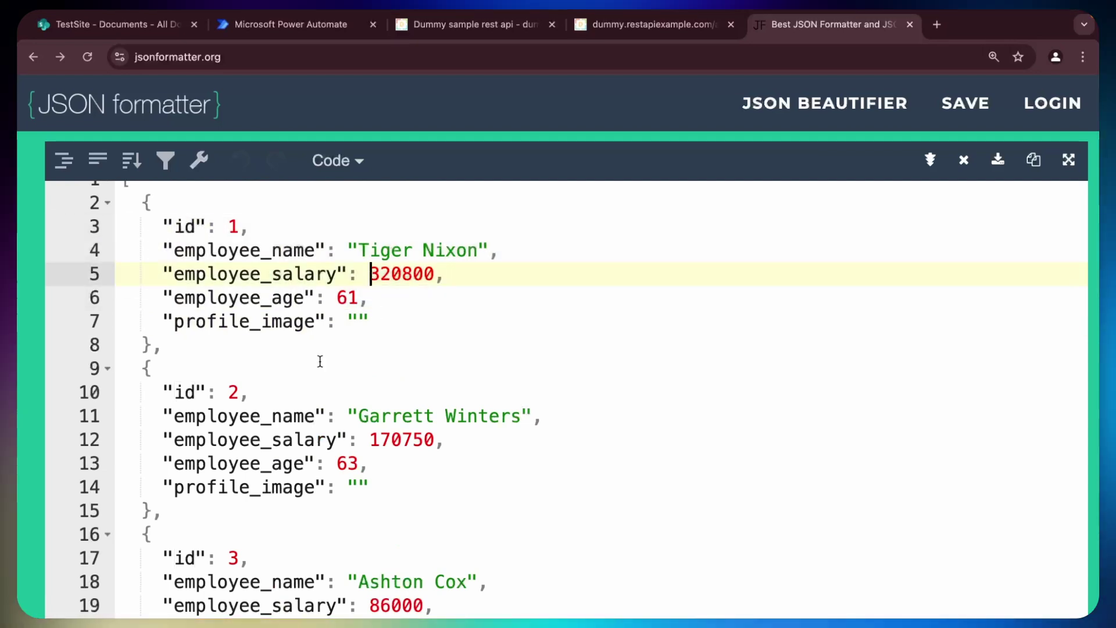
Step: Select the entire formatted employee JSON array for copying
scroll(314, 358, "up", 1)
left_click(314, 358)
key("ctrl+a")
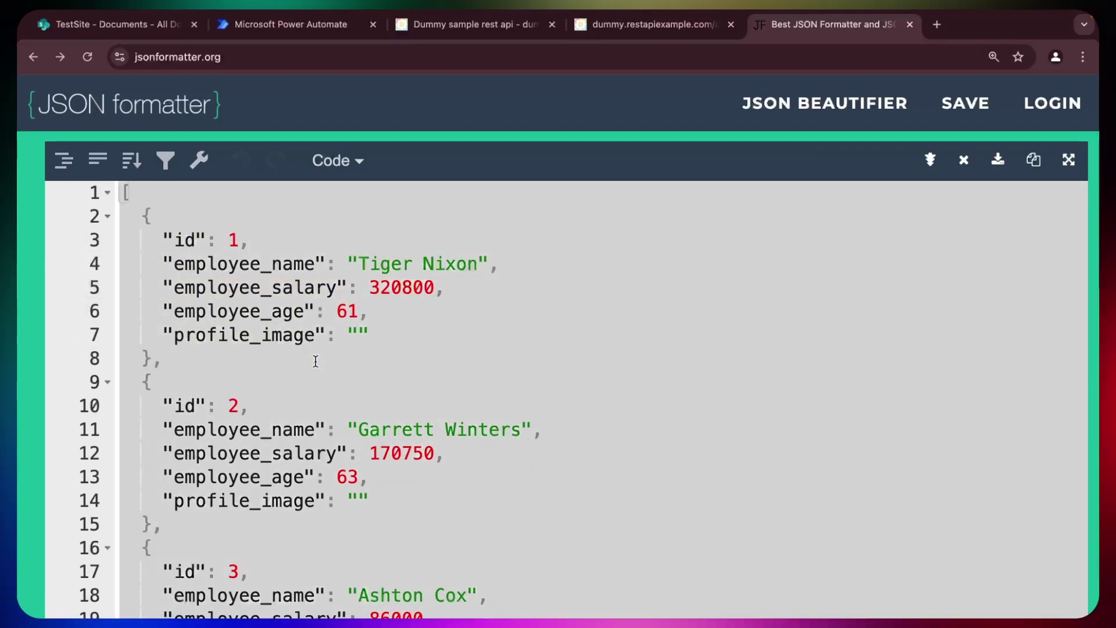
Step: Insert a Compose action between the trigger and BasicExcelTemplate
left_click(319, 30)
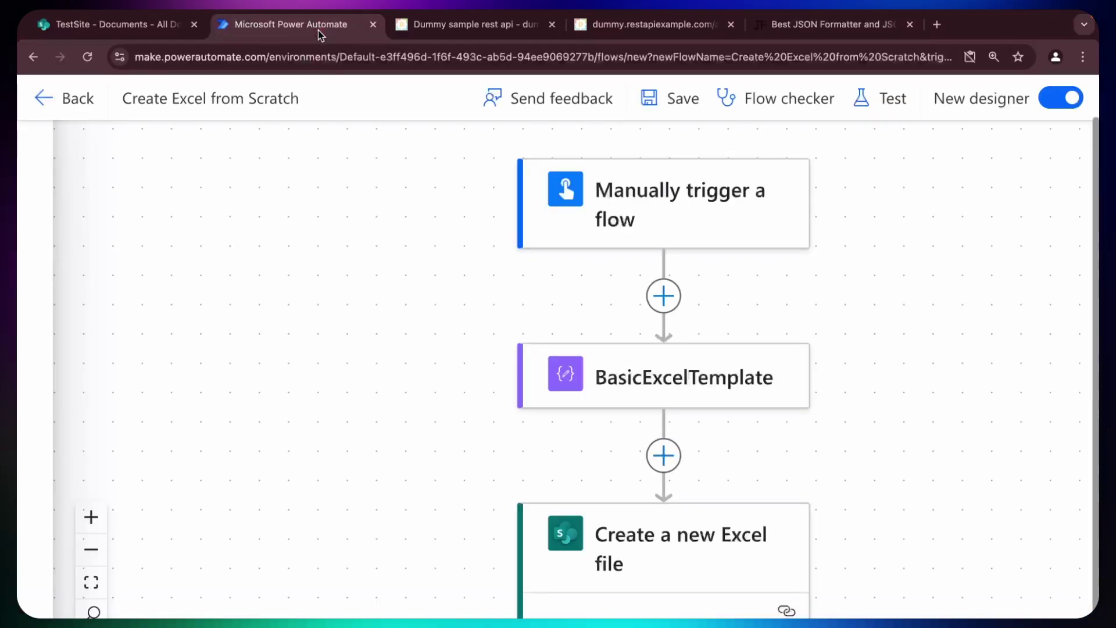
left_click(664, 296)
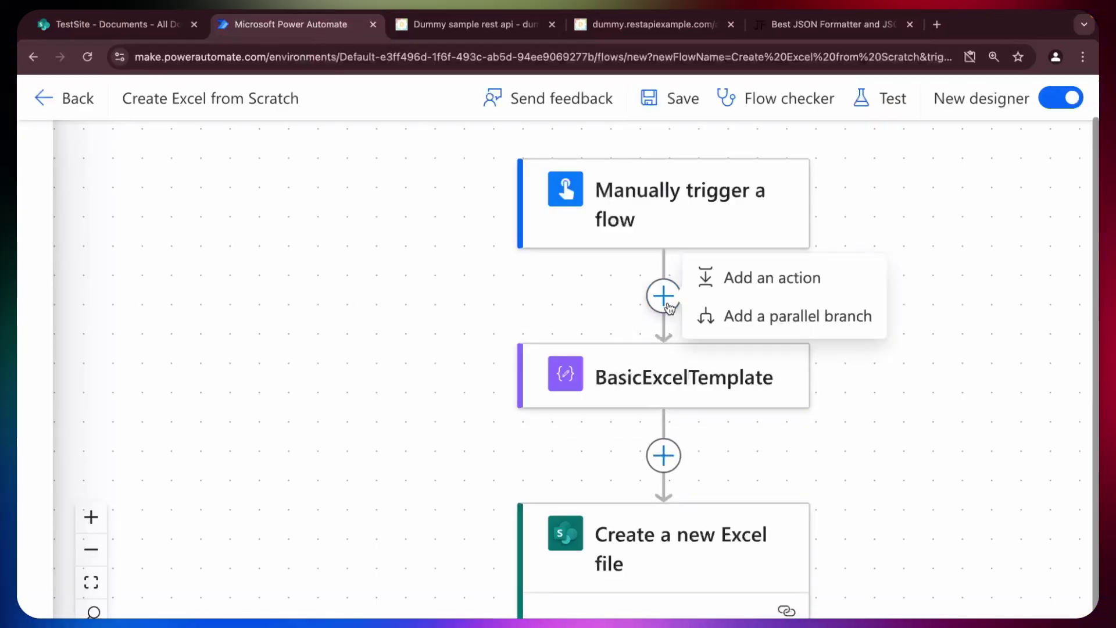
left_click(761, 277)
type("compose")
left_click(457, 462)
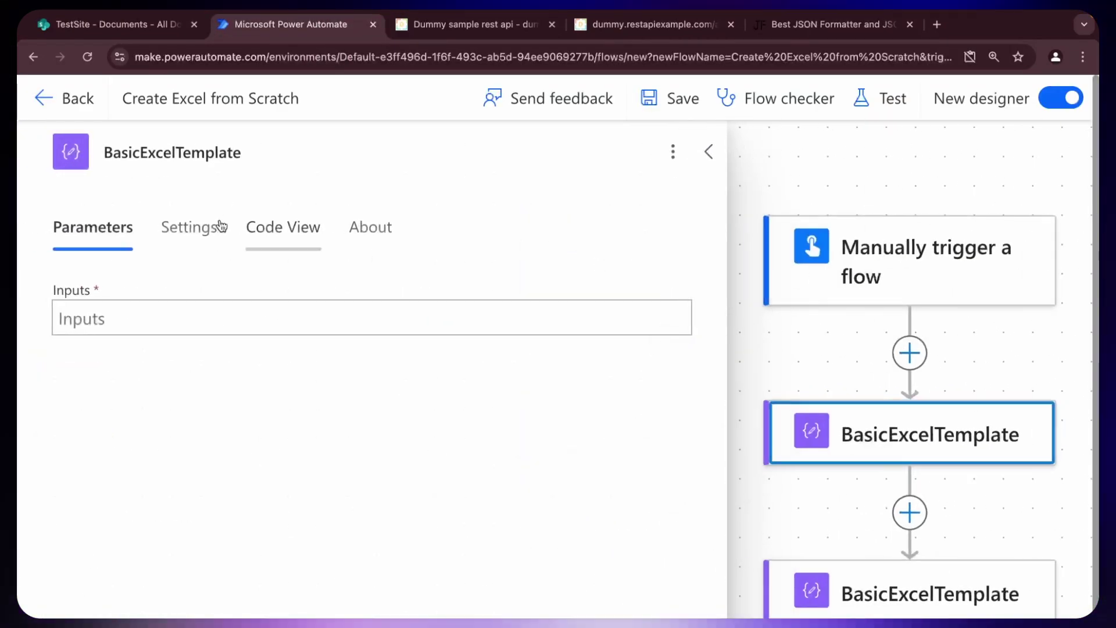
Step: Rename it DemoEmployeeData and paste the employee JSON into Inputs
left_click(194, 152)
type("DemoEmployeeData")
left_click(118, 319)
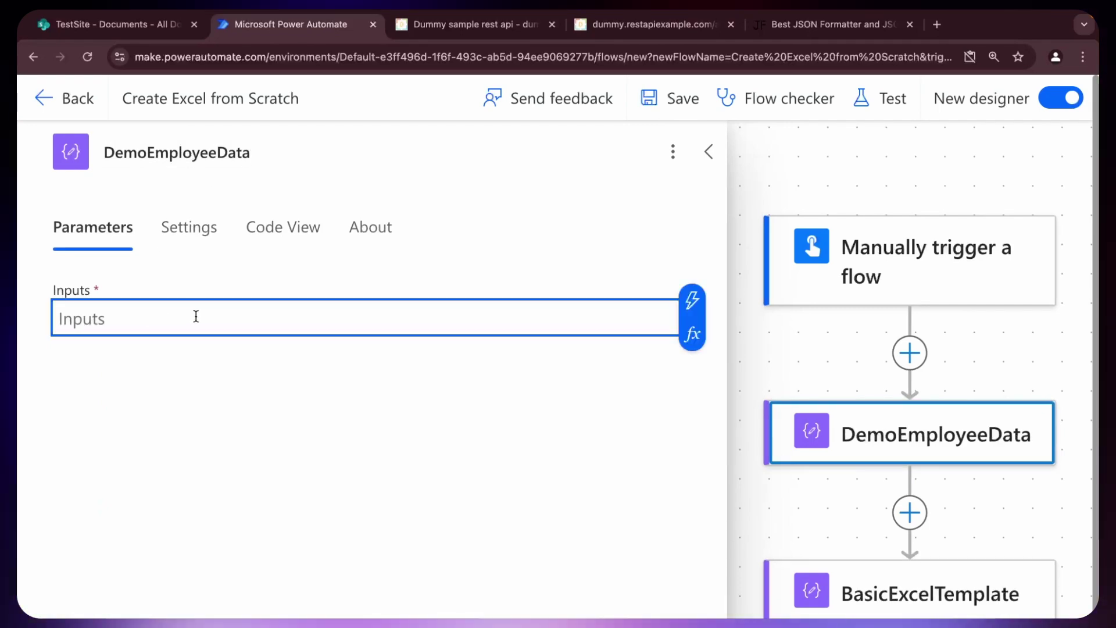
key("ctrl+v")
Step: Review the pasted JSON's employee_name, employee_salary and employee_age fields
scroll(269, 413, "up", 20)
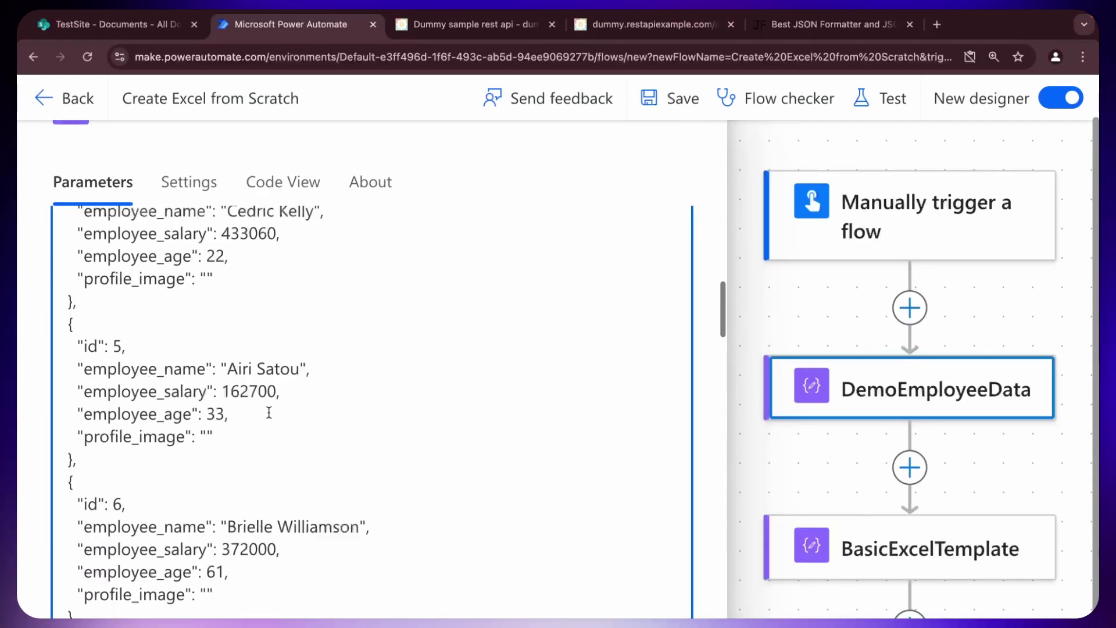
scroll(269, 413, "up", 3)
scroll(416, 426, "down", 20)
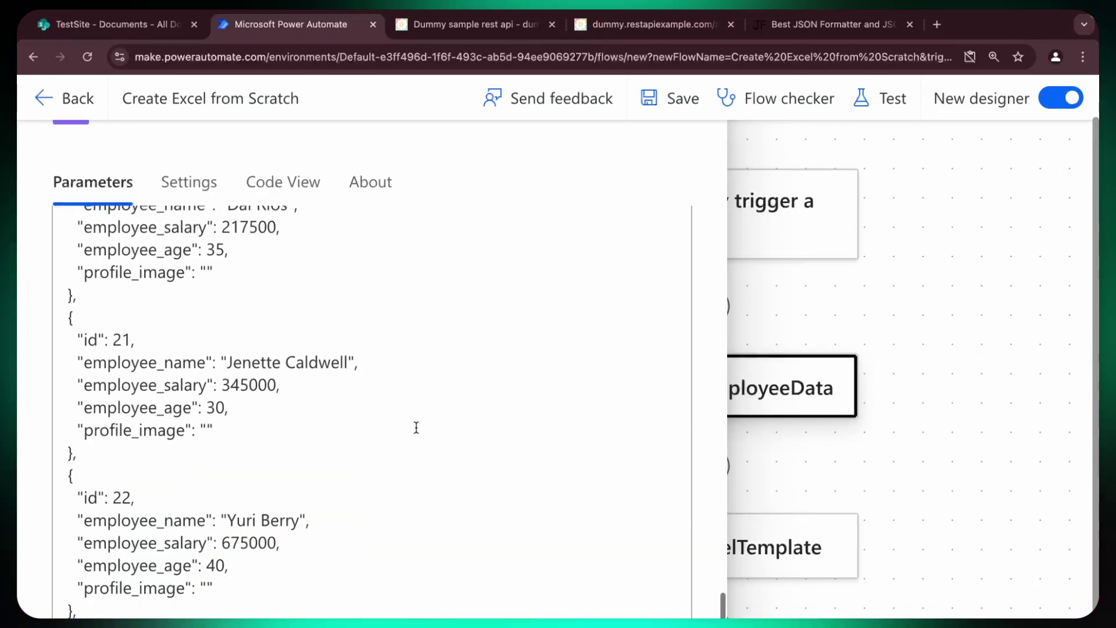
scroll(416, 428, "up", 20)
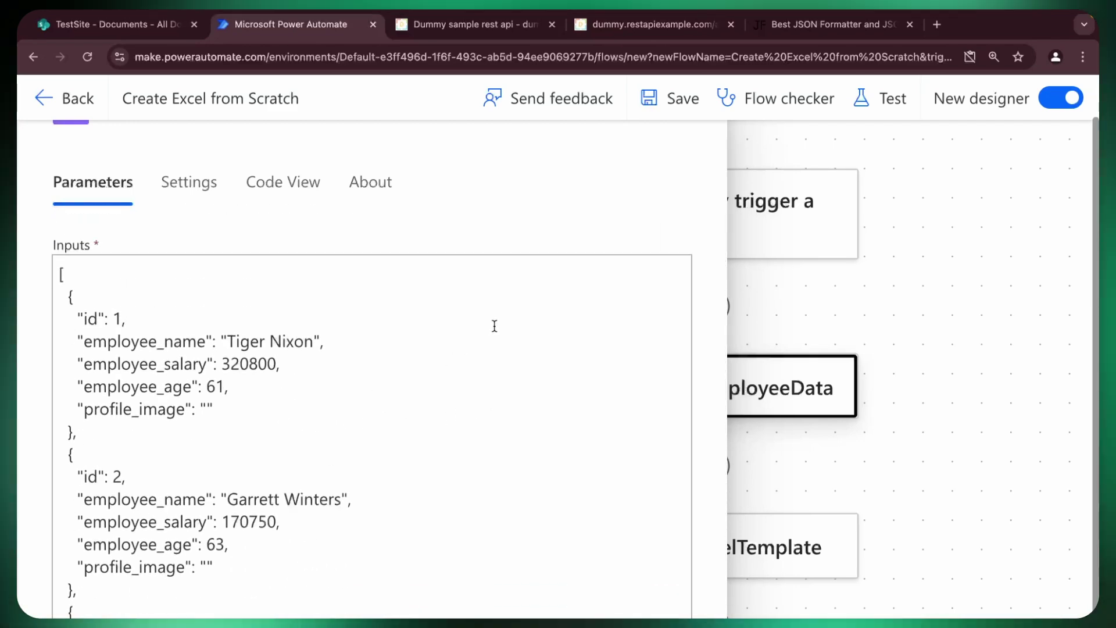
scroll(904, 297, "left", 3)
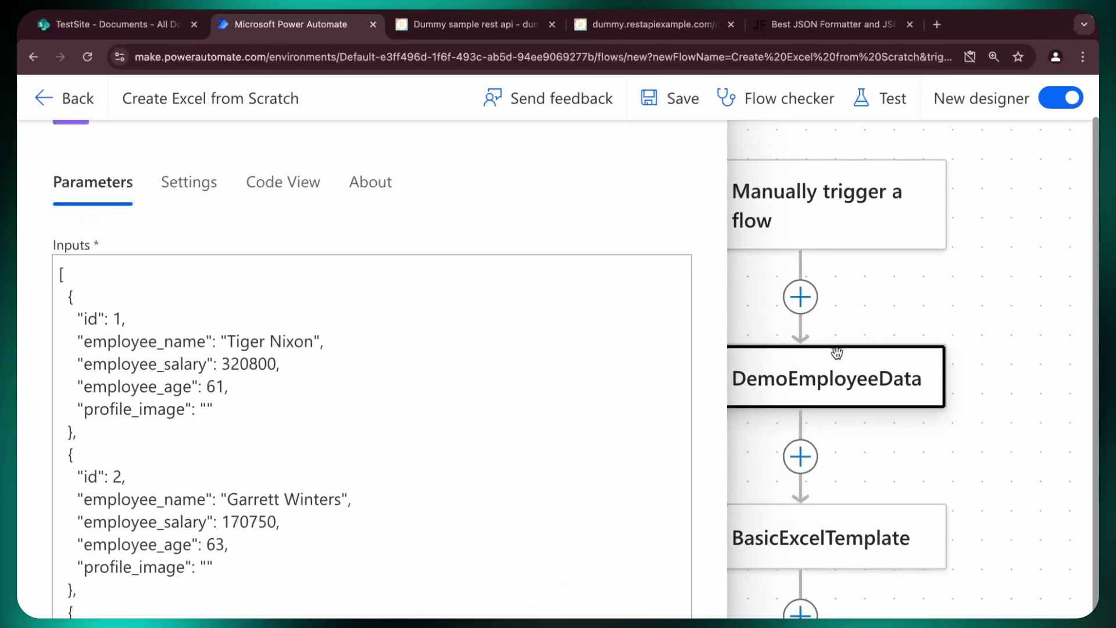
left_click_drag(321, 343, 77, 341)
left_click(376, 368)
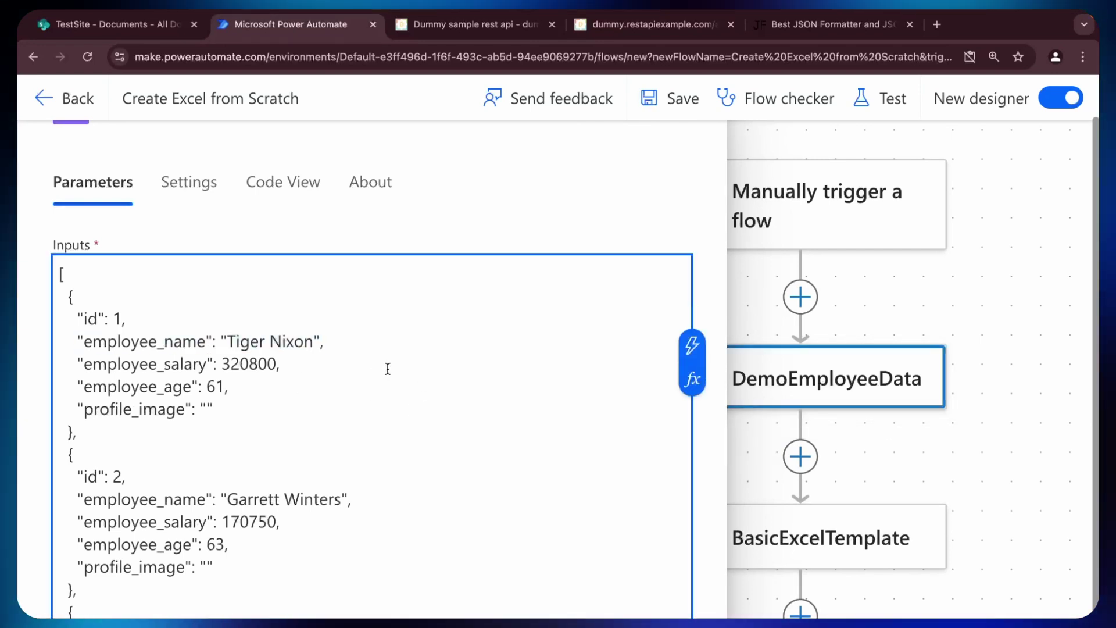
double_click(143, 343)
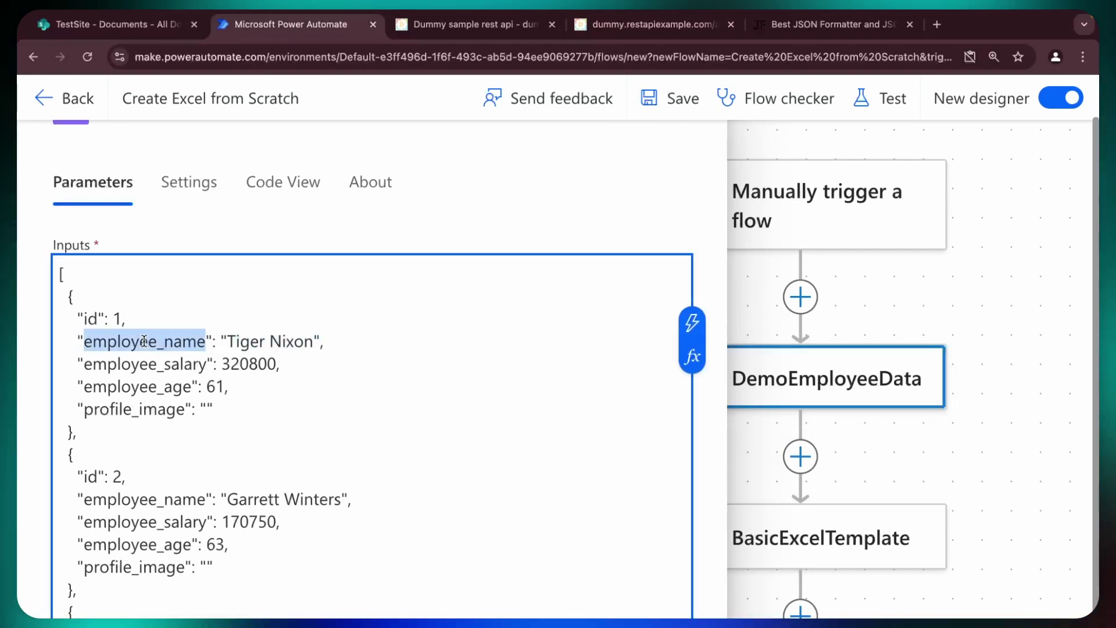
left_click_drag(142, 343, 173, 377)
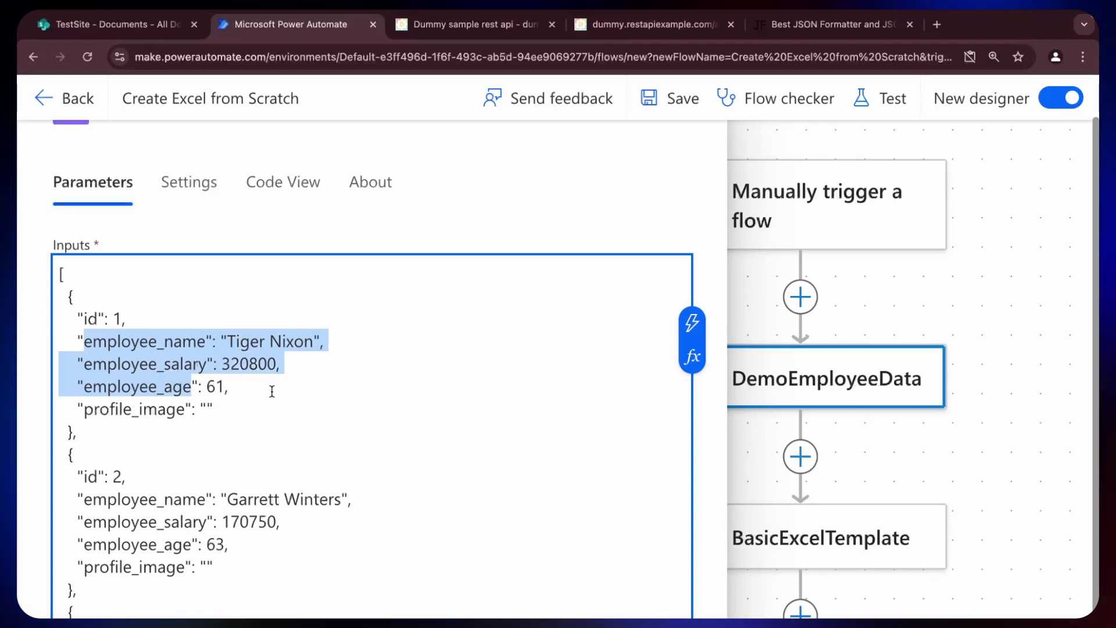
left_click(922, 307)
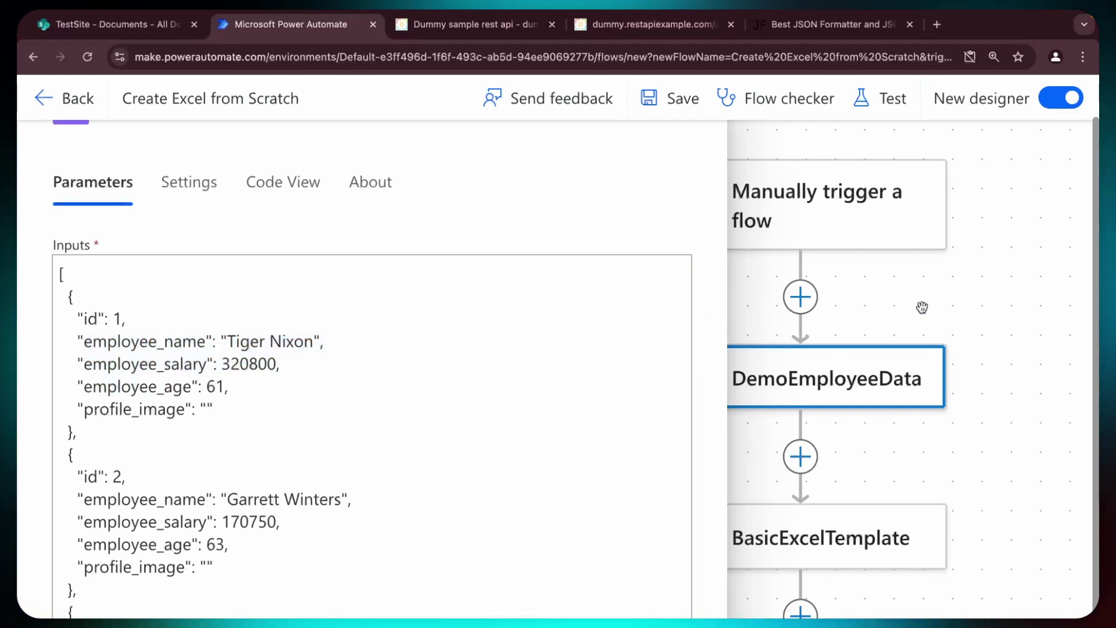
Step: Add a Parse JSON step after DemoEmployeeData, using its Outputs as the Content
left_click(801, 458)
left_click(906, 437)
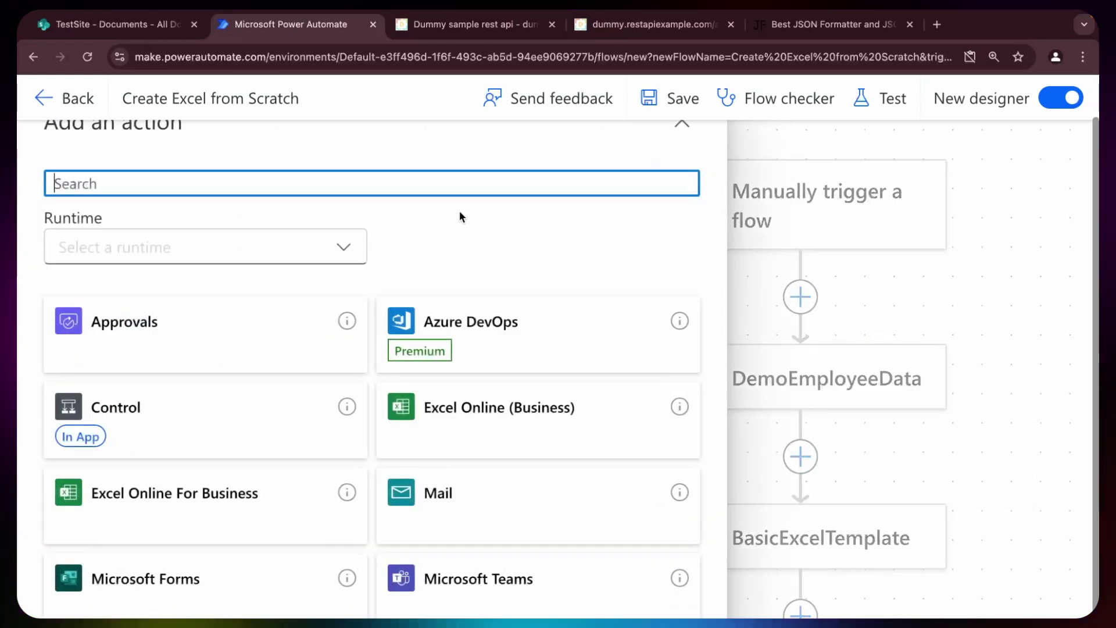
type("parse json")
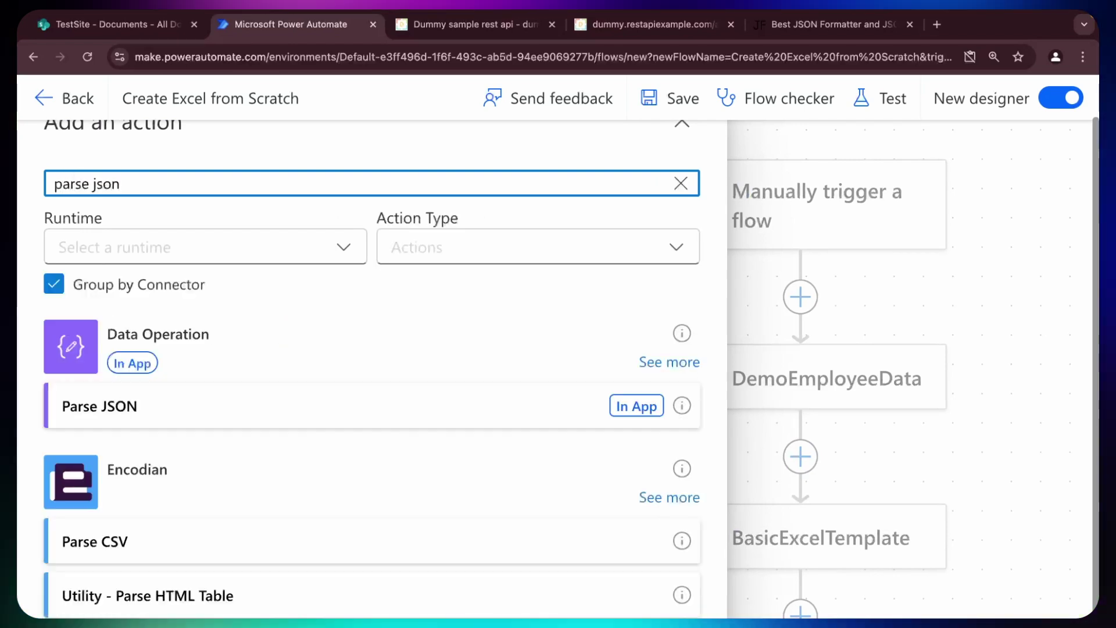
left_click(192, 415)
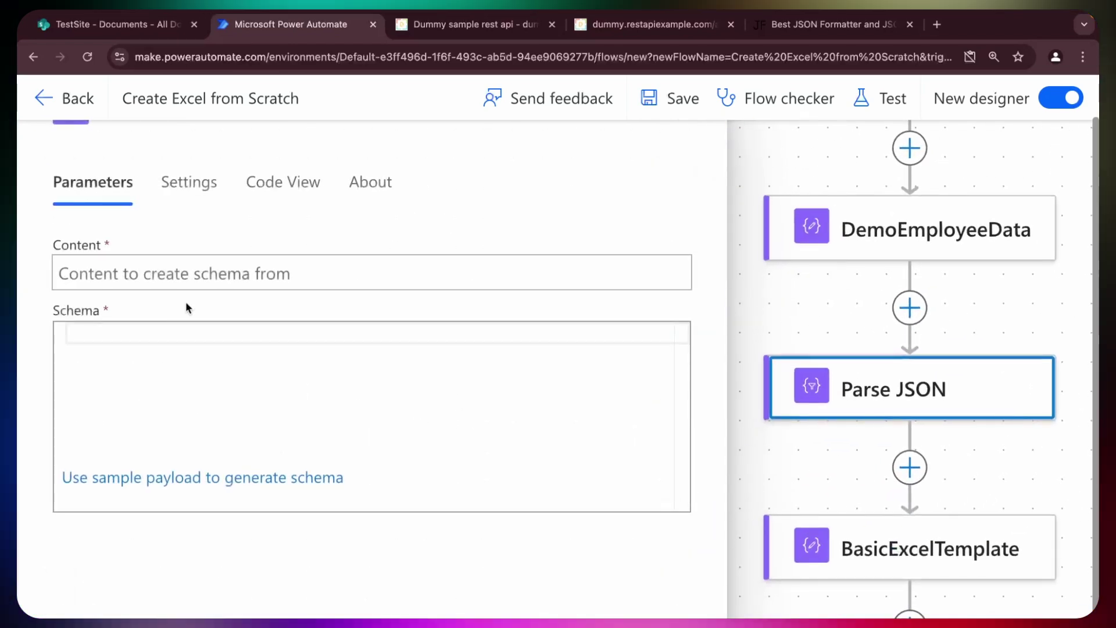
left_click(373, 276)
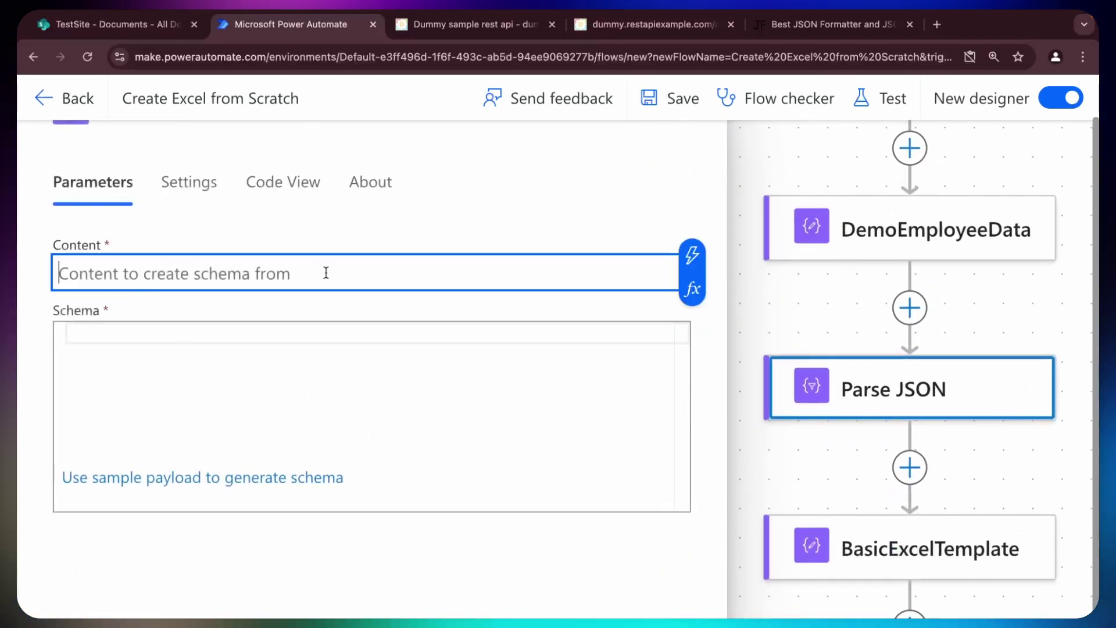
left_click(693, 256)
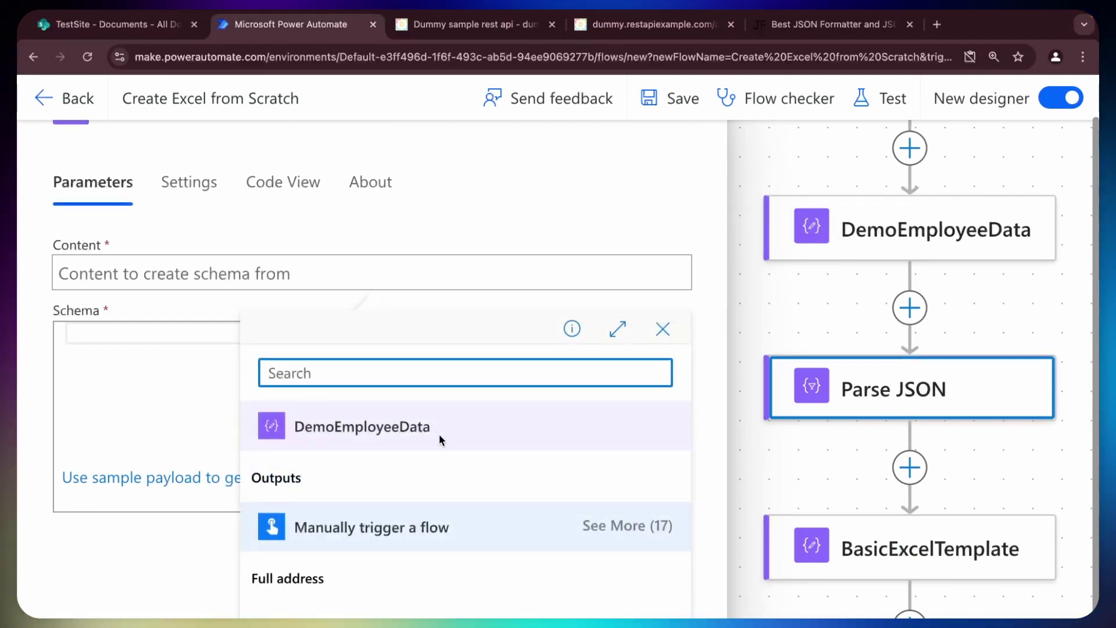
left_click(339, 478)
Step: Generate the schema from the pasted employee JSON sample and rename the step FormattedDemoData
left_click(67, 410)
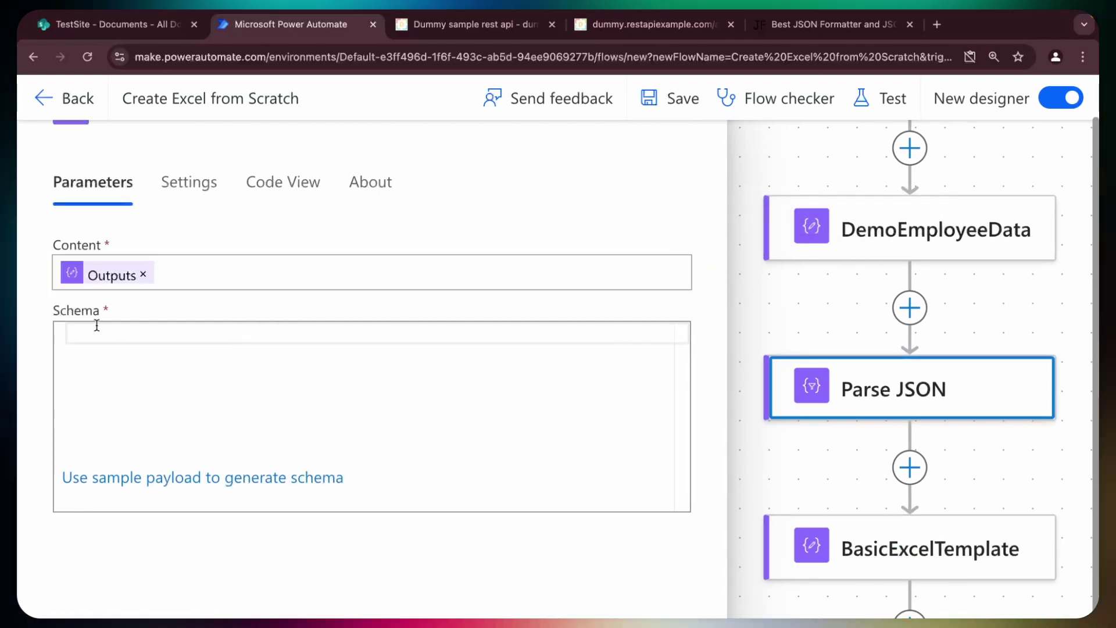
left_click(222, 481)
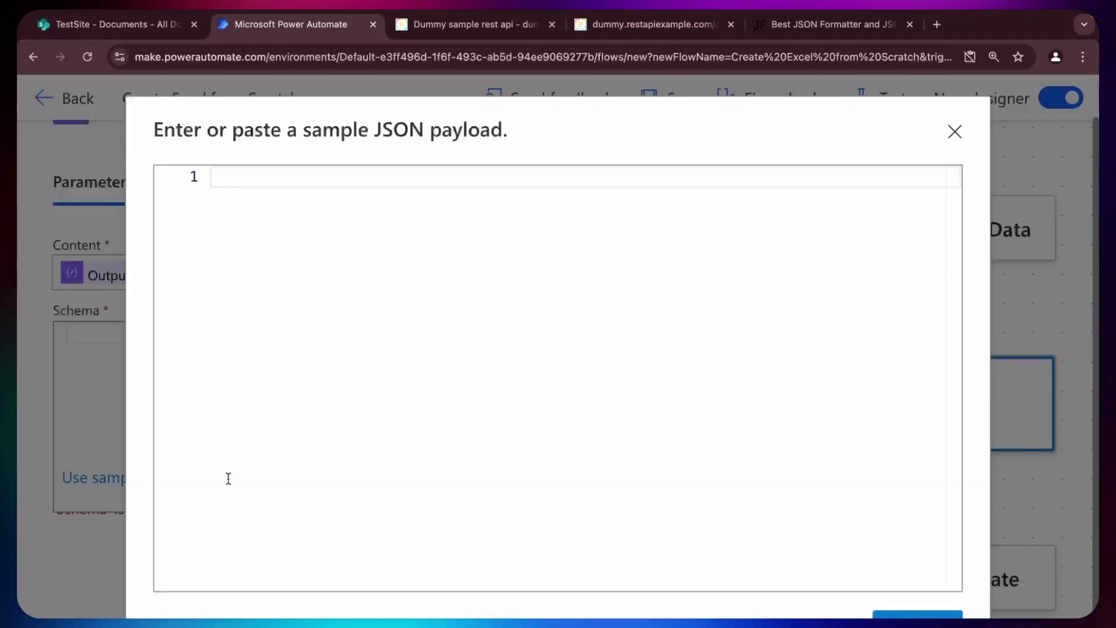
key("ctrl+v")
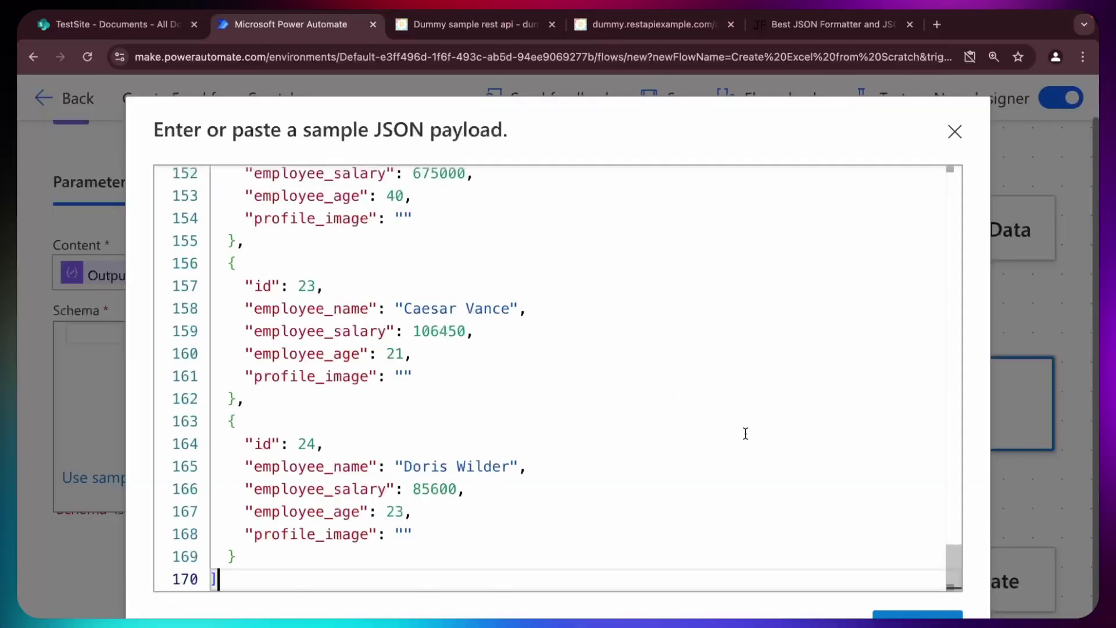
left_click(917, 617)
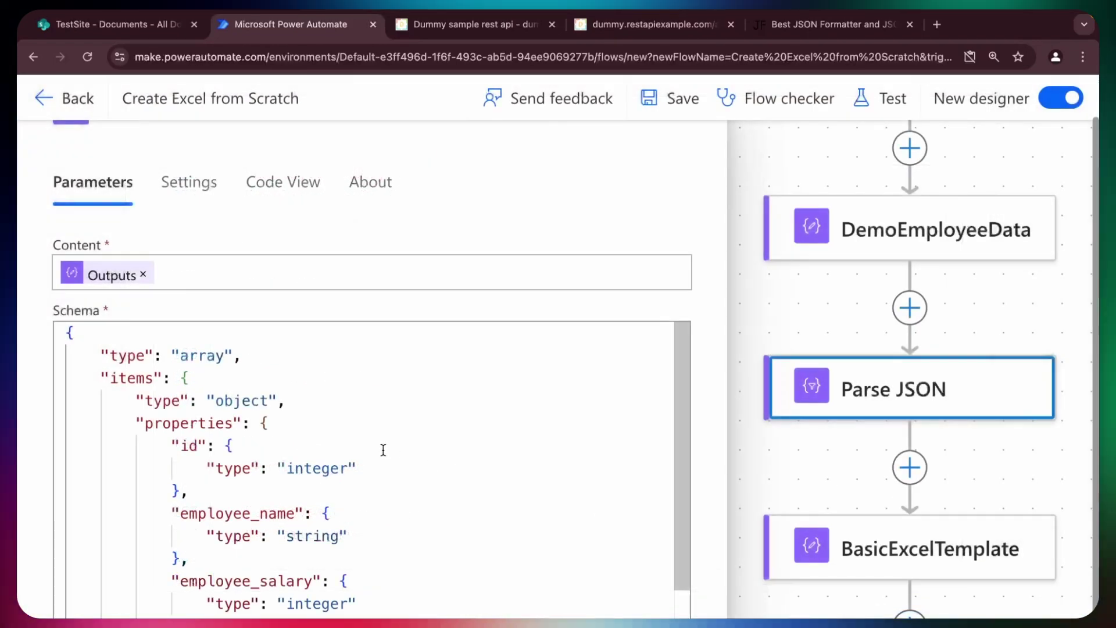
scroll(384, 450, "down", 5)
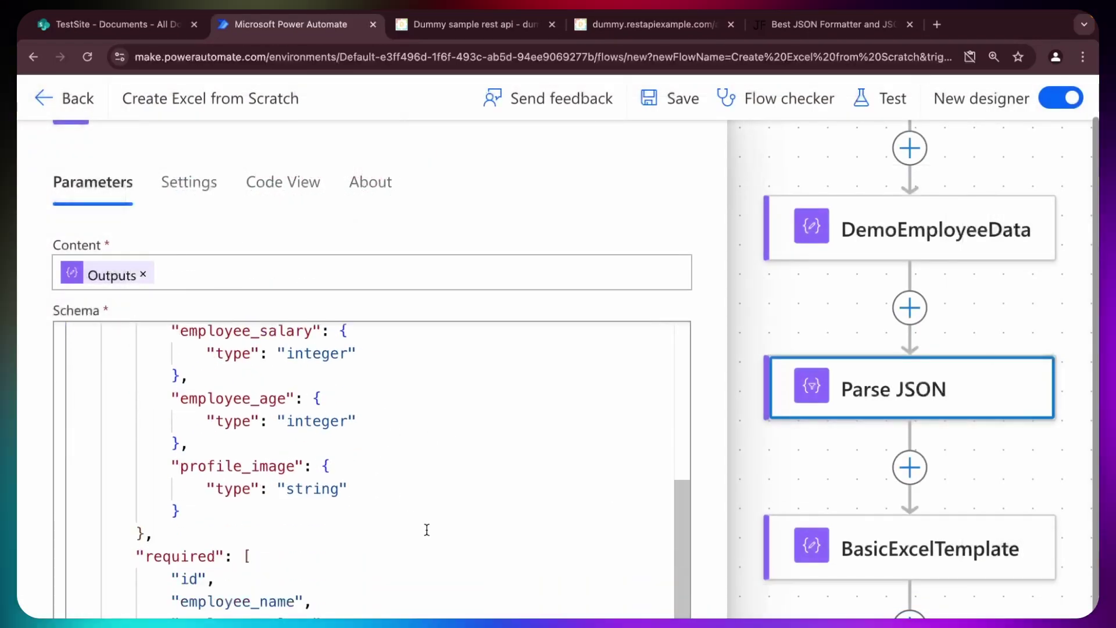
scroll(710, 478, "down", 3)
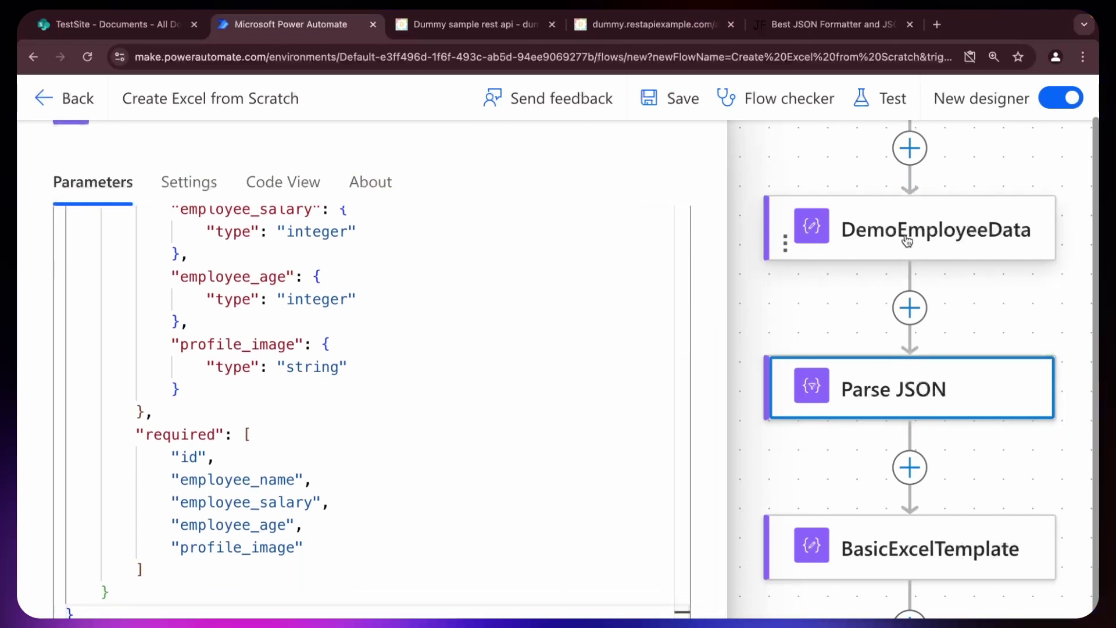
scroll(507, 408, "up", 5)
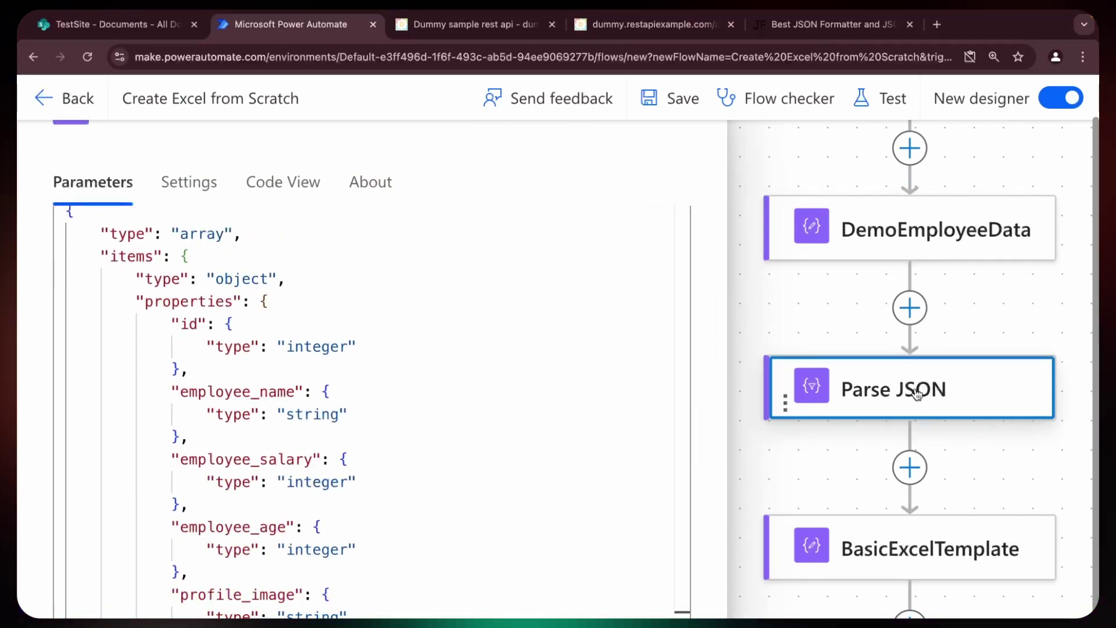
scroll(710, 378, "up", 3)
scroll(456, 150, "up", 1)
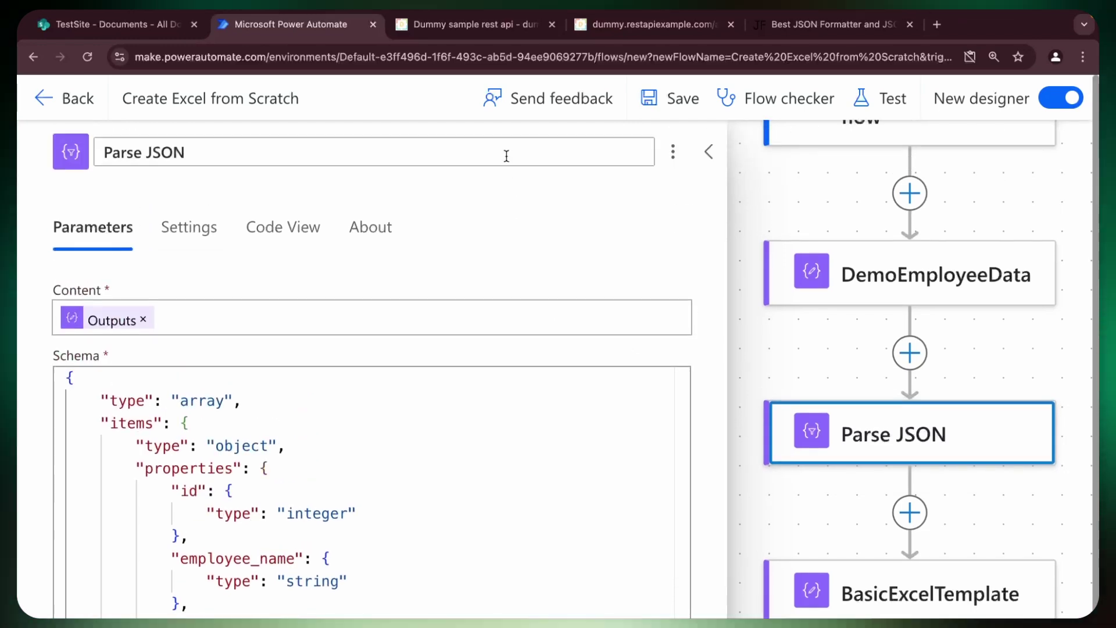
triple_click(212, 149)
type("Formatted")
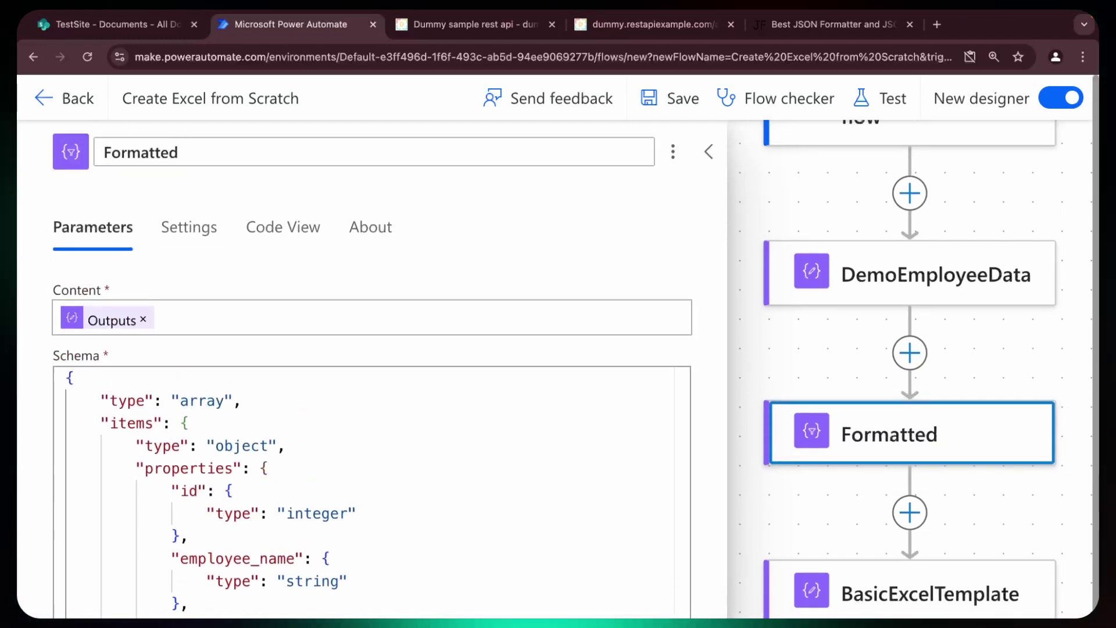
type("DemoData")
left_click(708, 152)
scroll(700, 418, "down", 5)
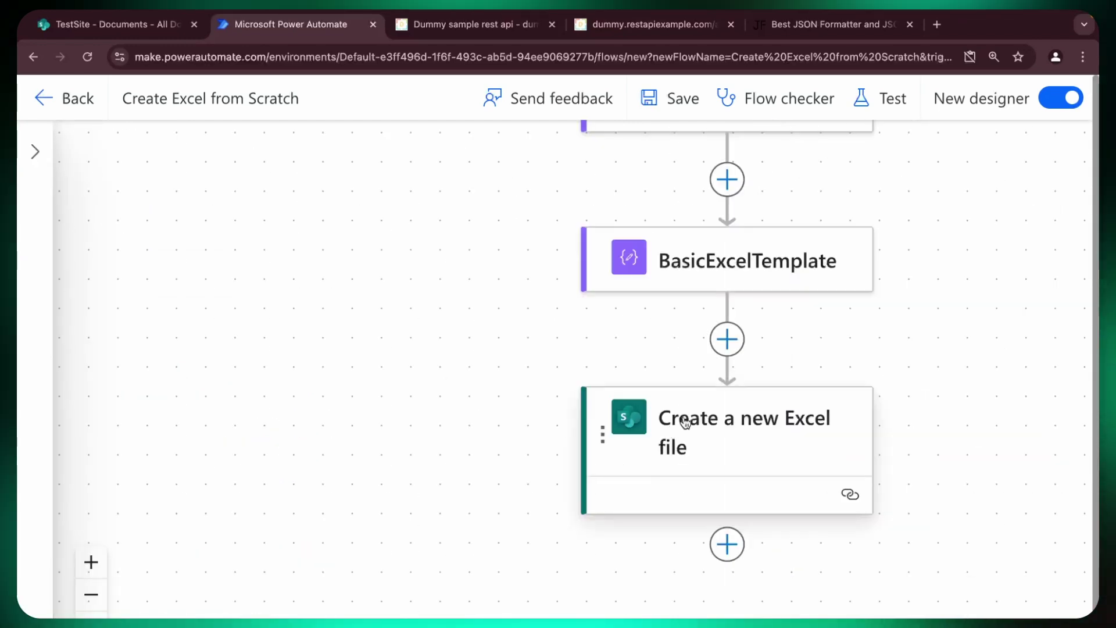
left_click(734, 446)
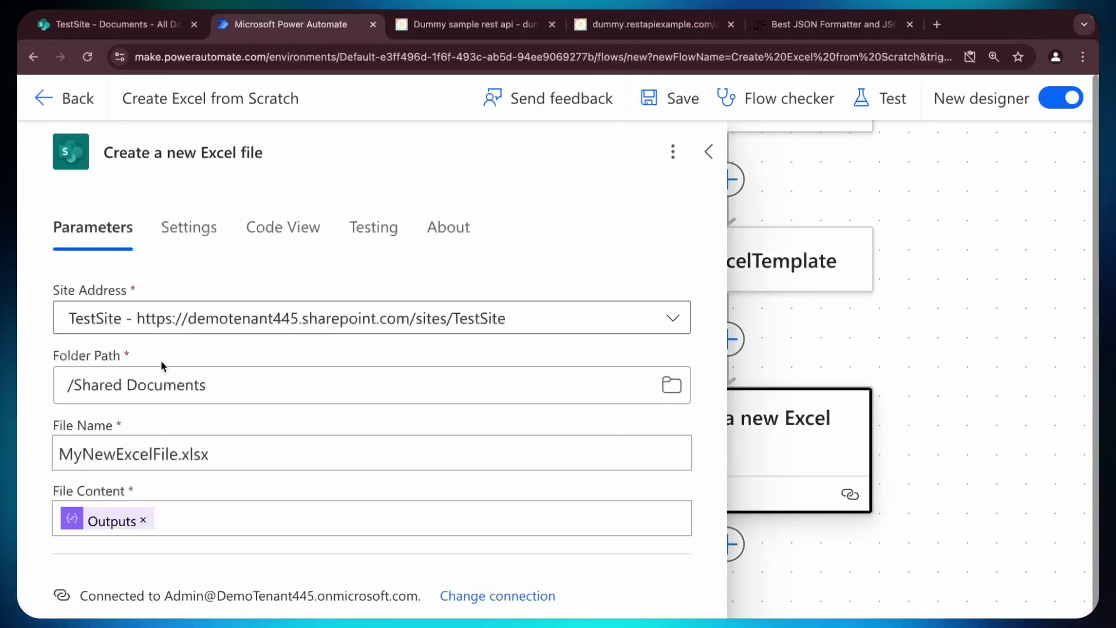
left_click(177, 454)
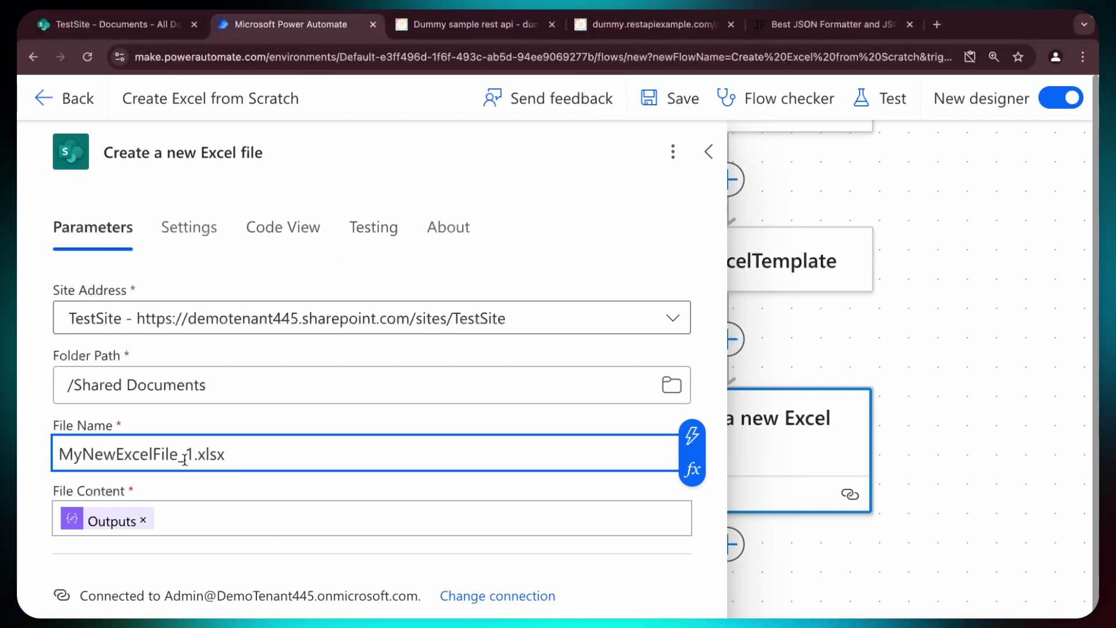
left_click(814, 570)
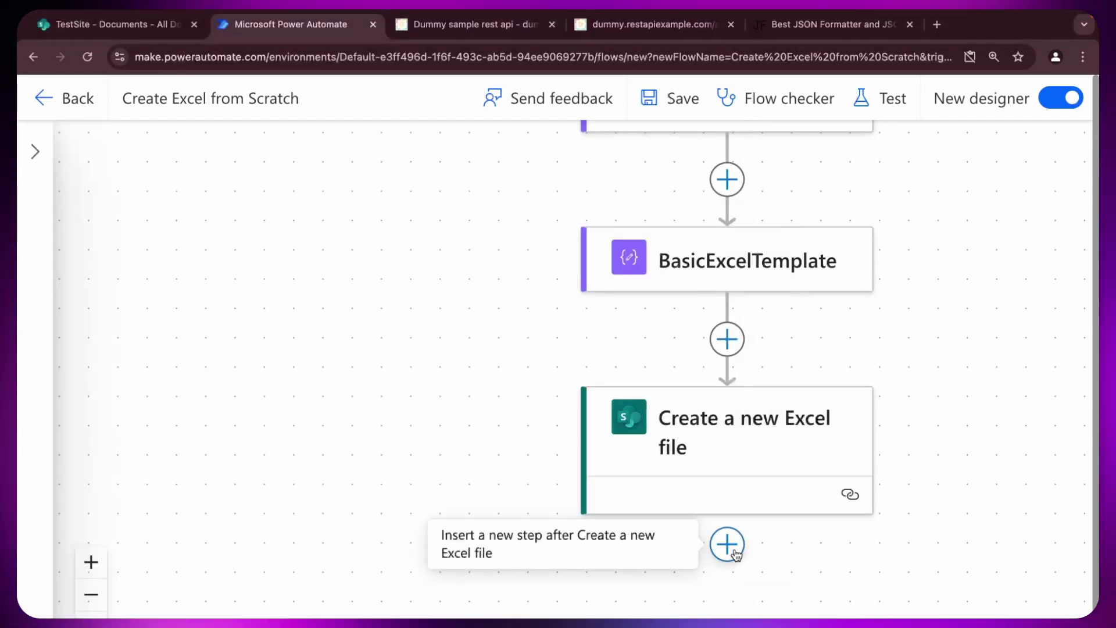
Step: Add an Excel Online Create table action after Create a new Excel file
left_click(727, 544)
left_click(814, 545)
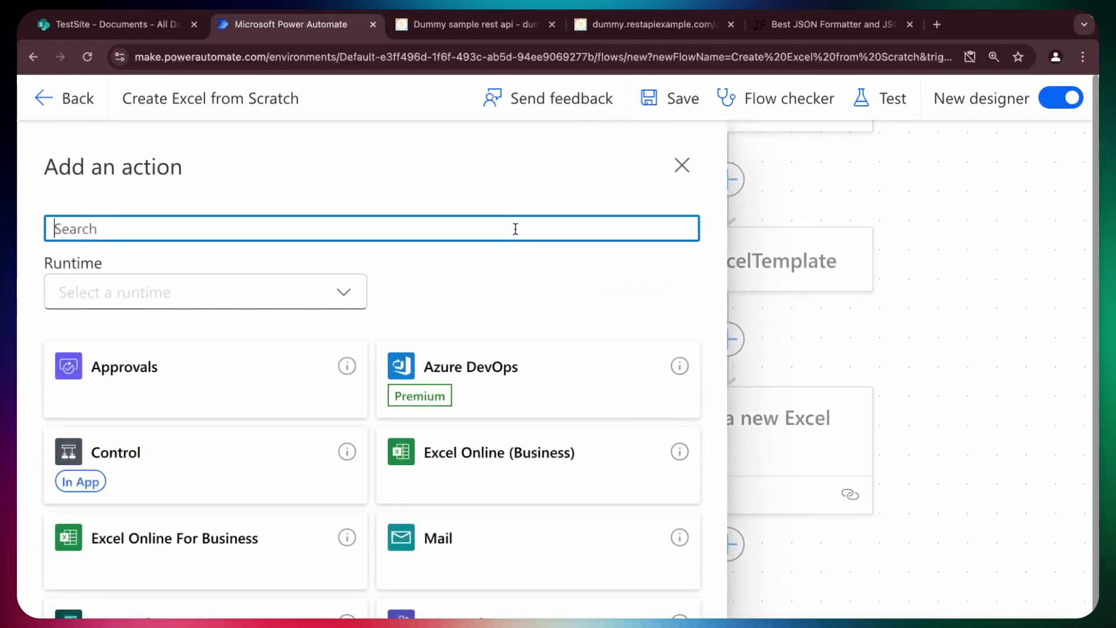
type("create table")
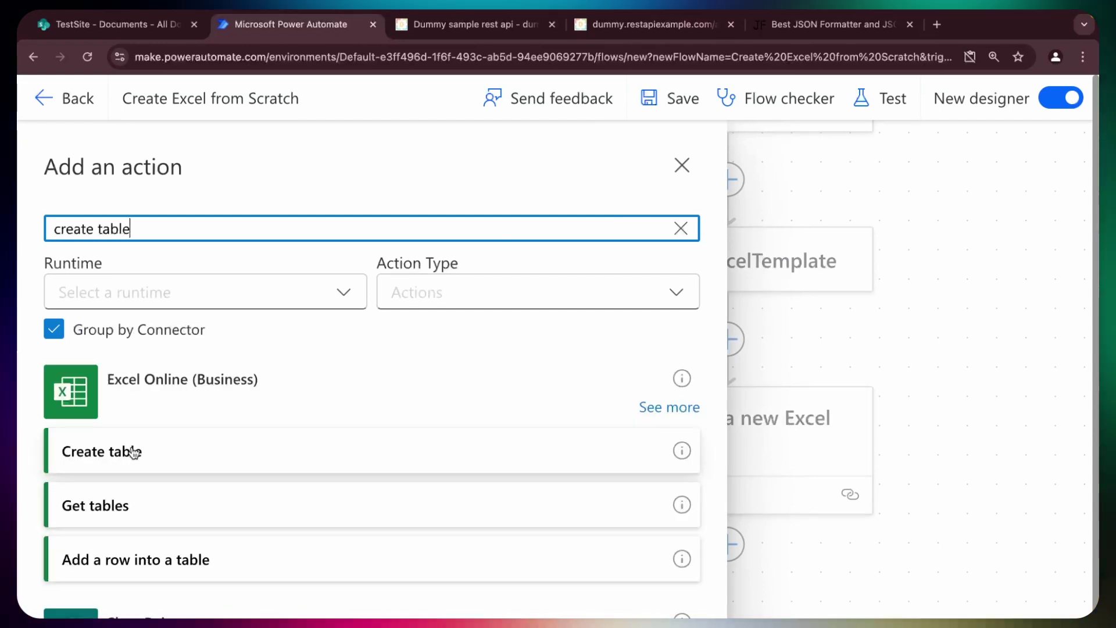
left_click(200, 451)
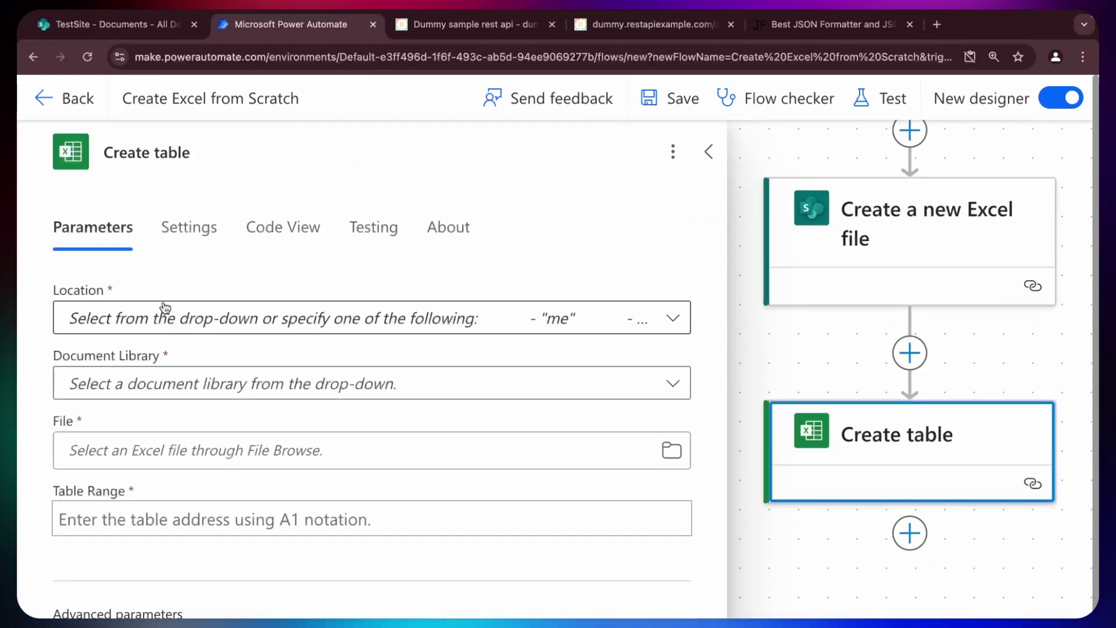
Step: Set Create table's location to TestSite, library to Documents, and File to body/ItemId
left_click(672, 318)
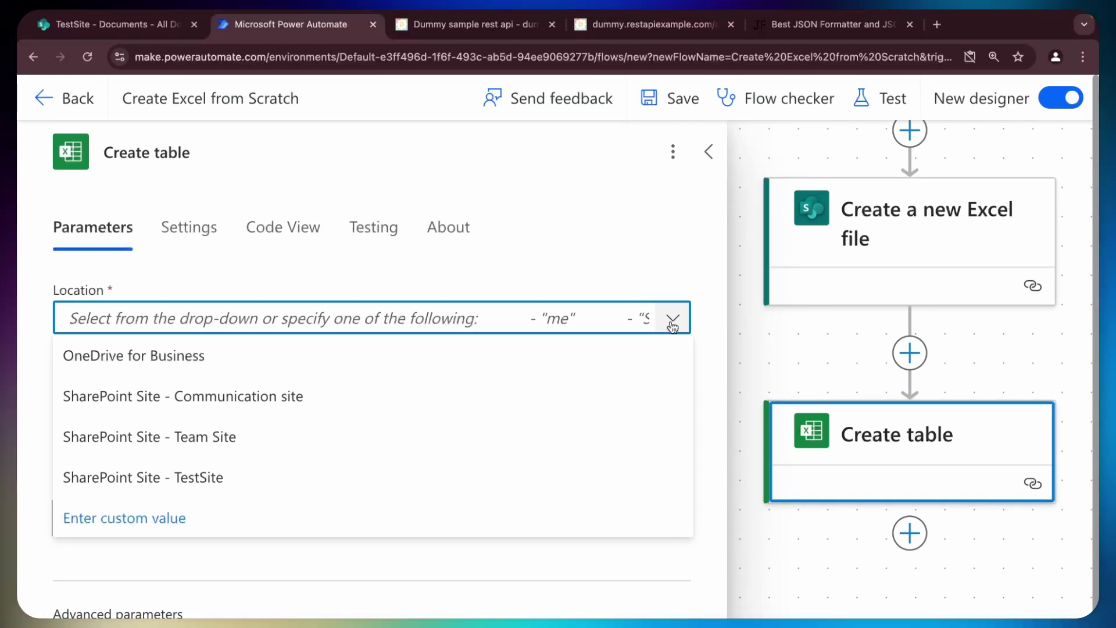
left_click(198, 481)
left_click(683, 384)
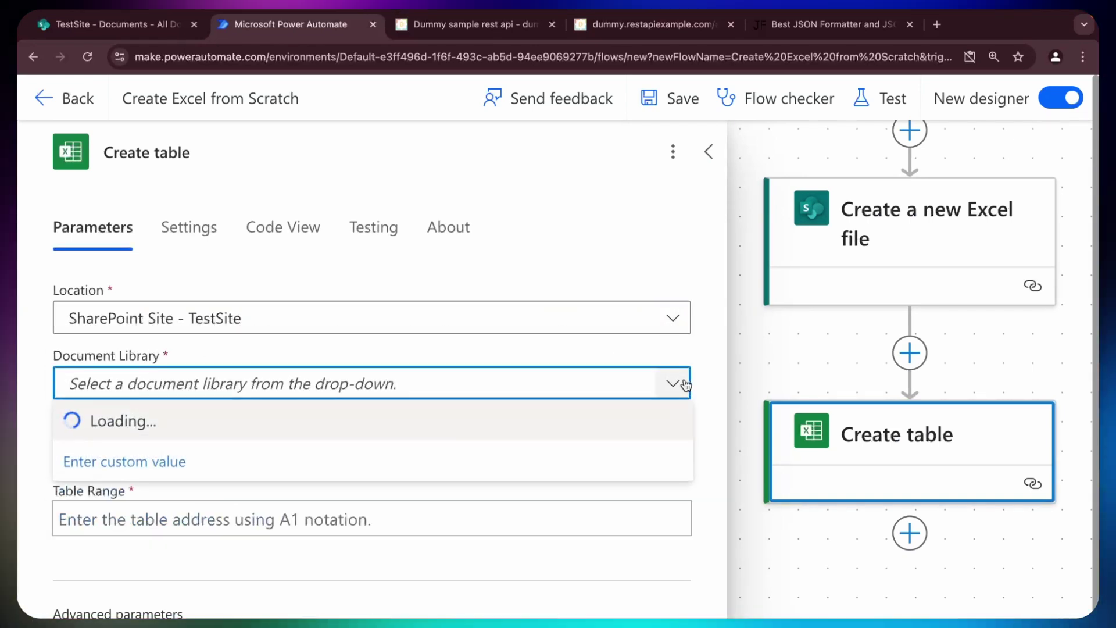
left_click(243, 418)
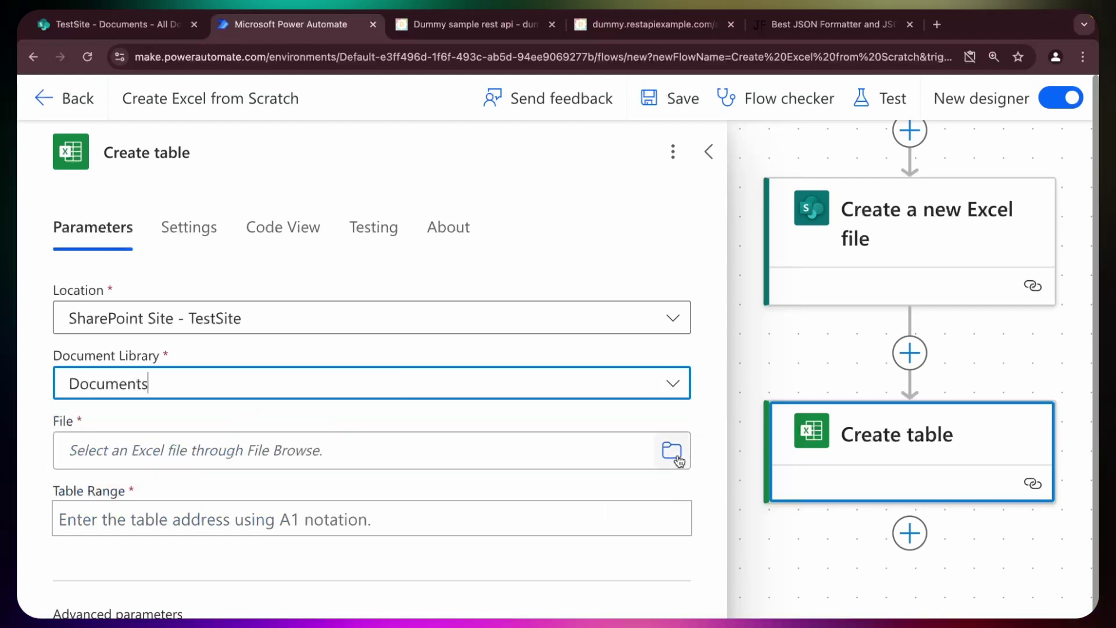
left_click(365, 441)
left_click(35, 430)
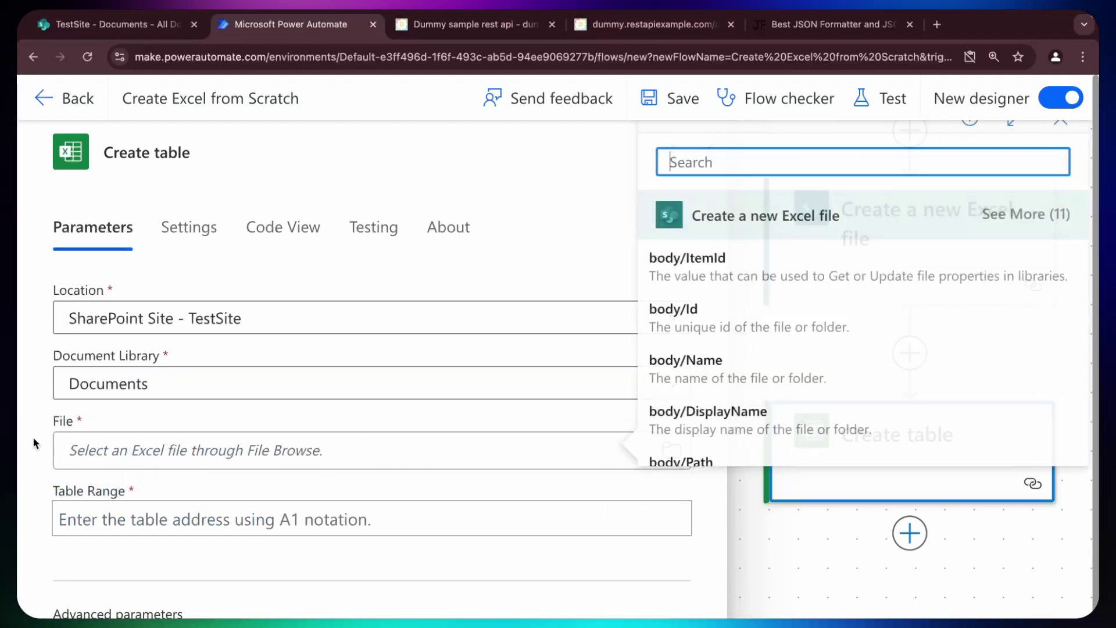
scroll(791, 378, "down", 3)
scroll(788, 329, "up", 5)
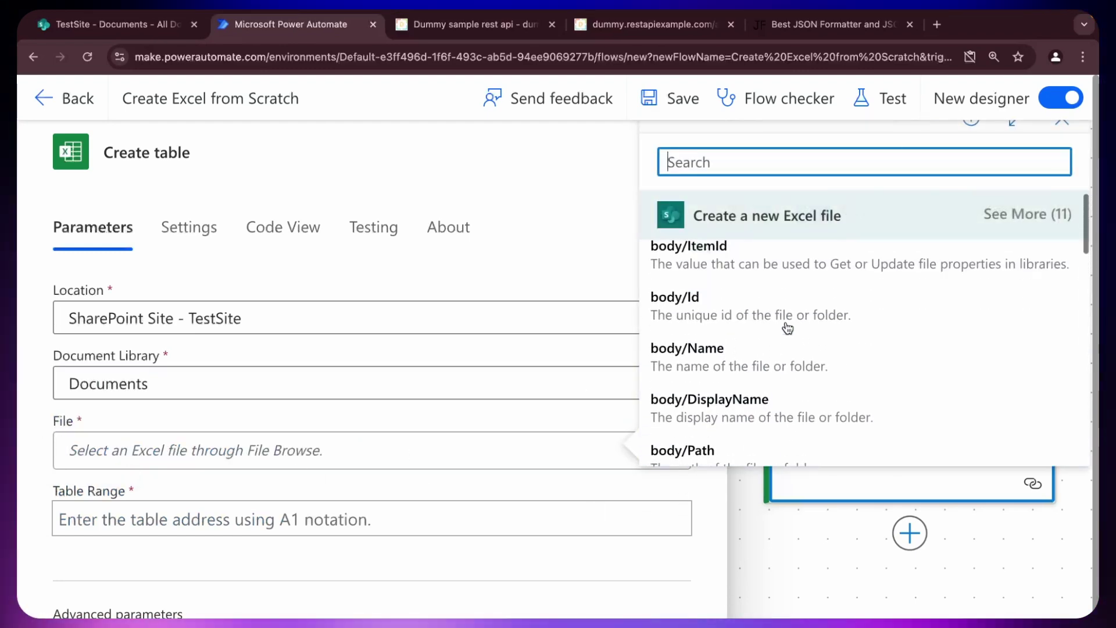
left_click(726, 277)
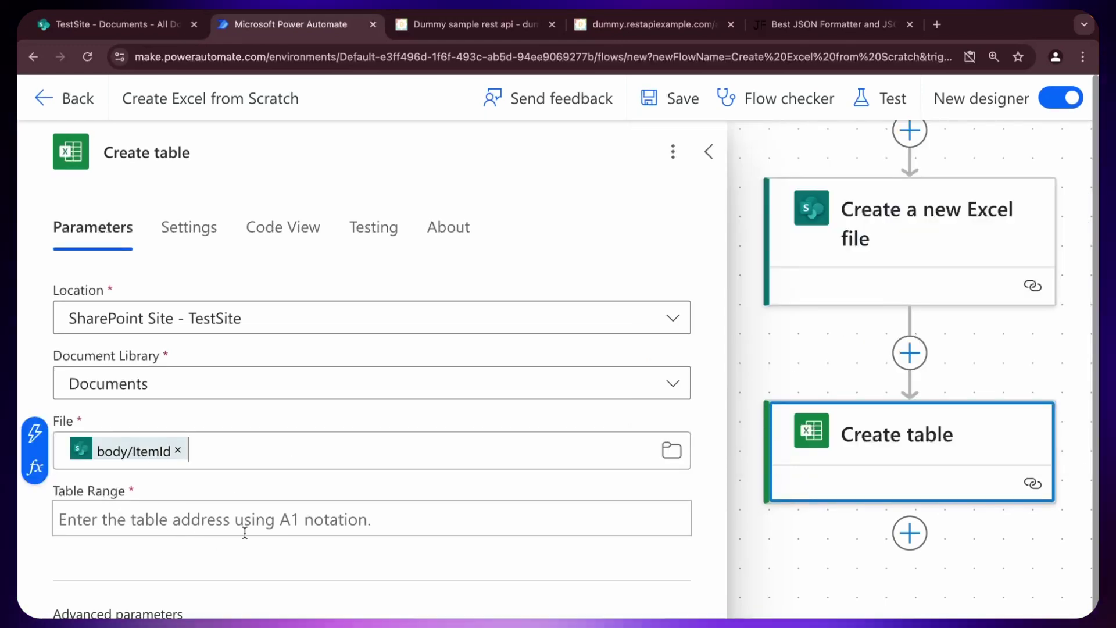
left_click(271, 522)
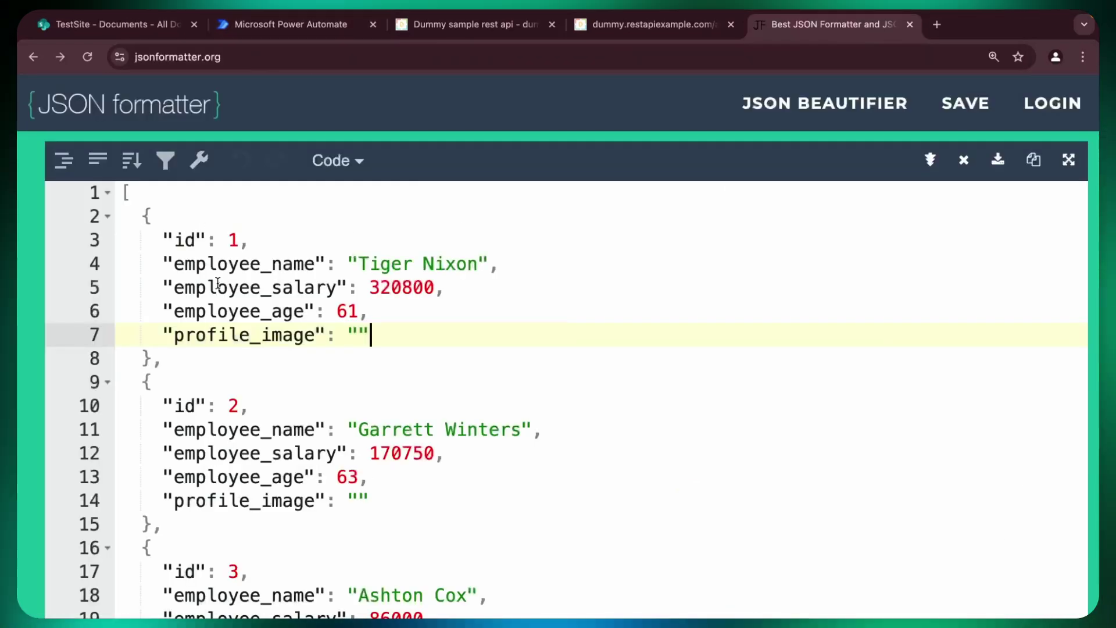
Step: Set the Table Range to A1:D1 and add the Table Name and Columns Names parameters
left_click(326, 26)
type("A1:")
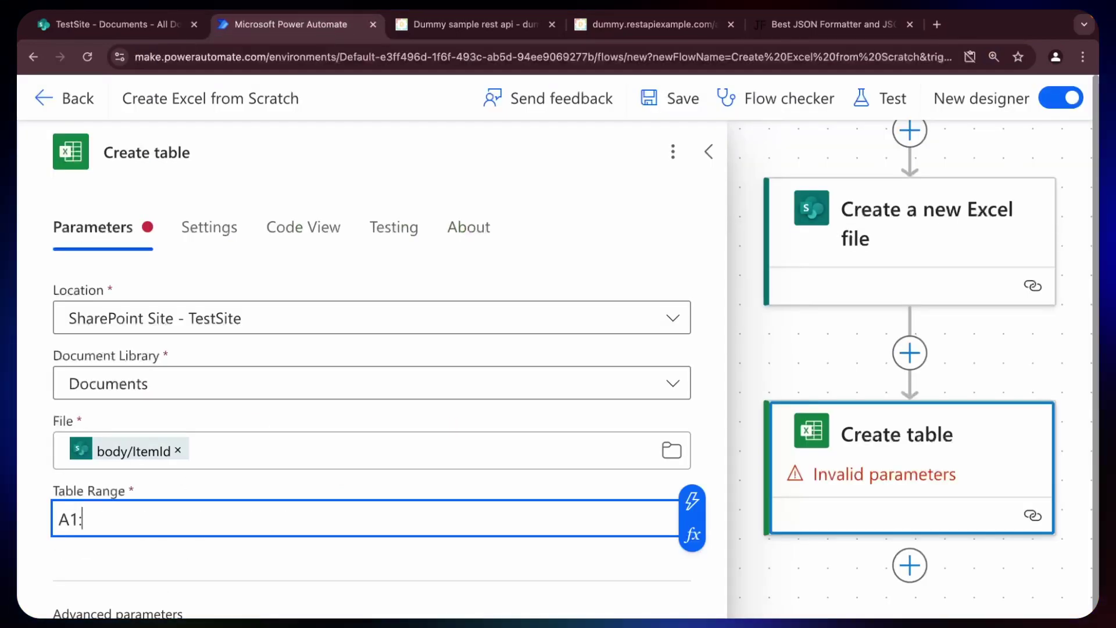
type("D1")
left_click(671, 565)
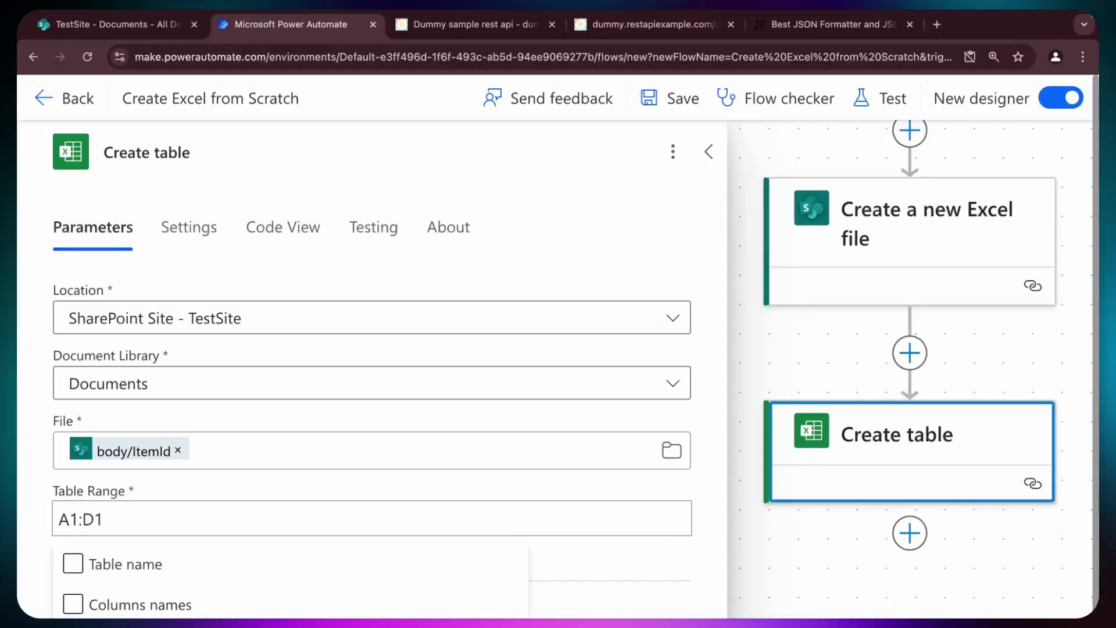
left_click(573, 615)
scroll(414, 566, "down", 3)
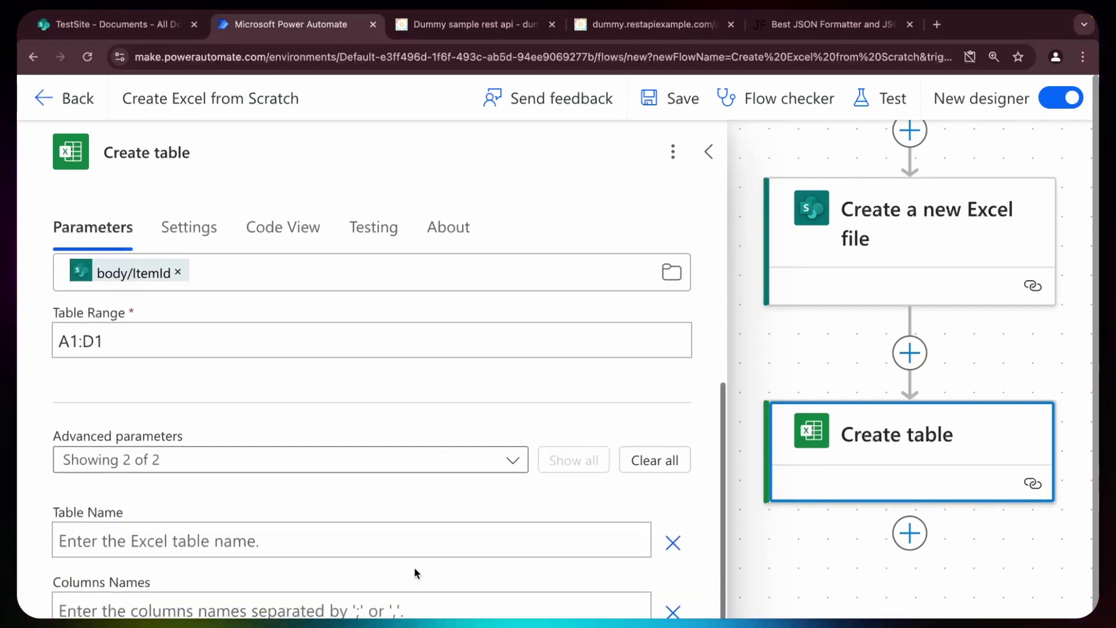
scroll(413, 567, "down", 1)
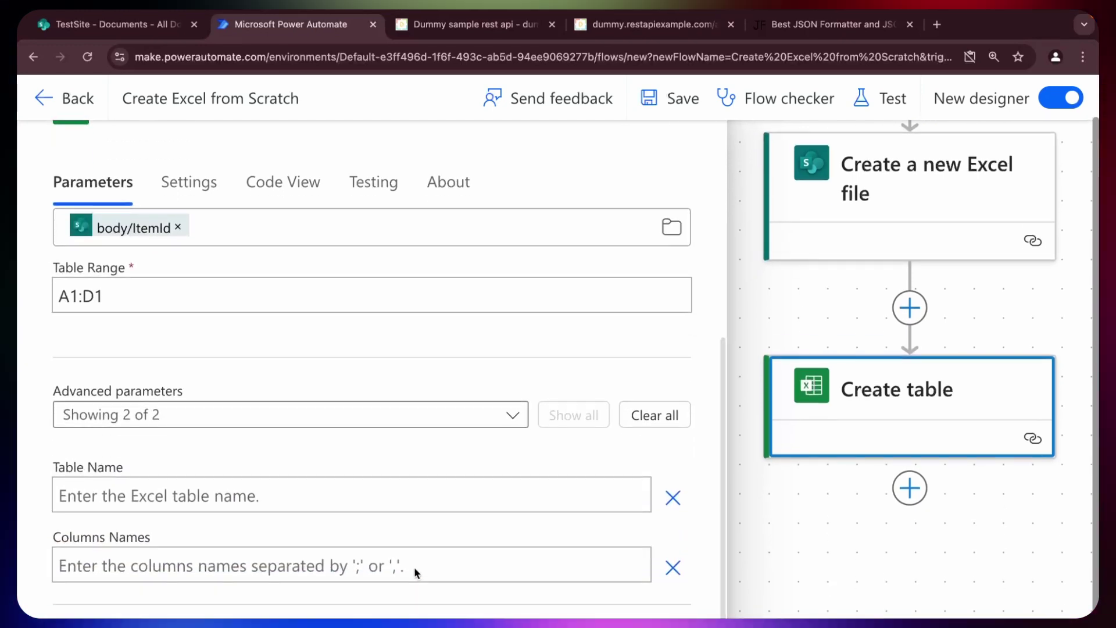
Step: Name the table Employess and list the columns ID;Employee;Salary;Age
left_click(153, 494)
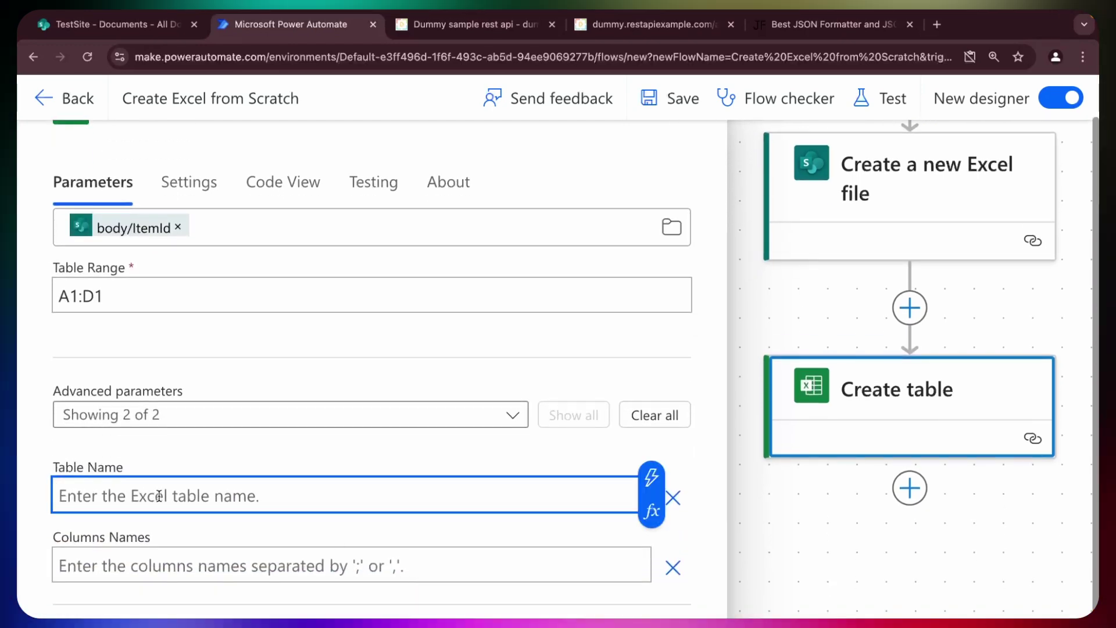
type("Employess")
key("Tab")
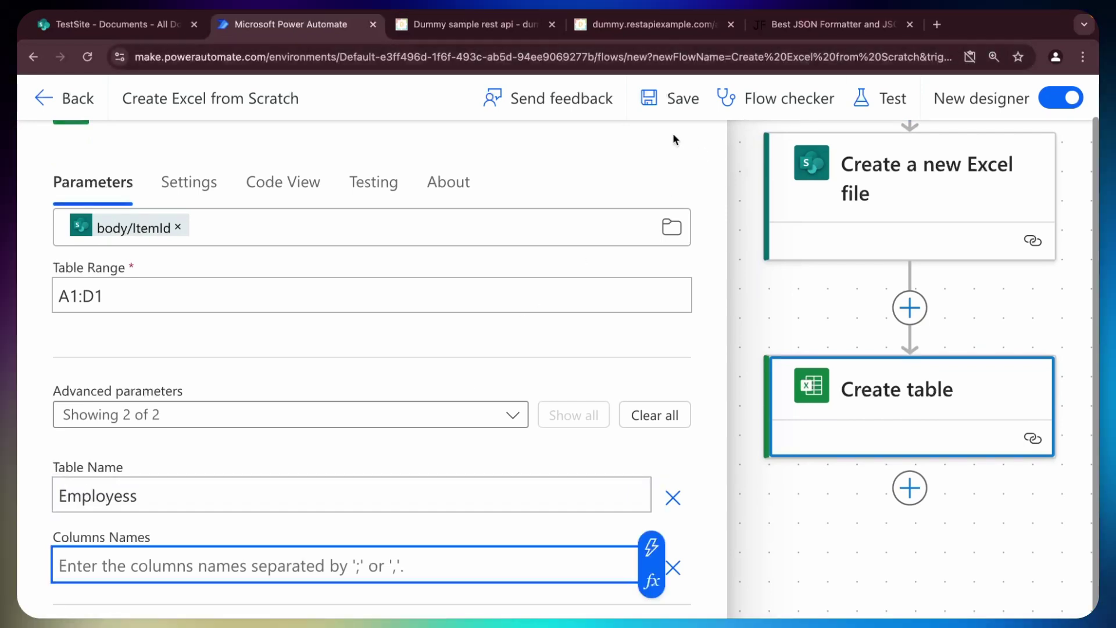
left_click(807, 22)
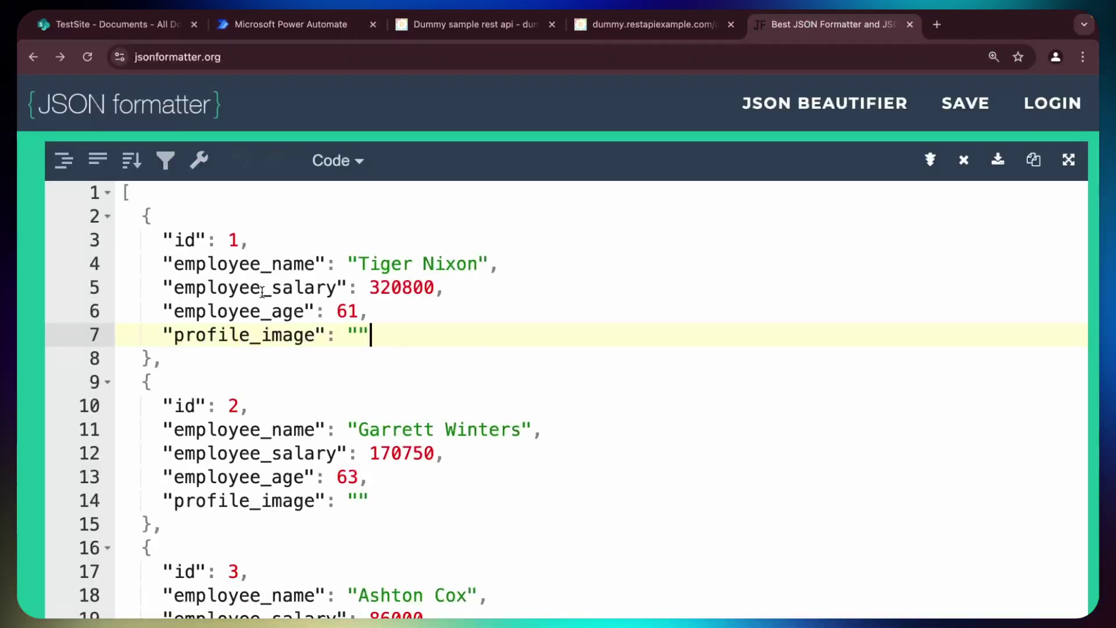
left_click(652, 24)
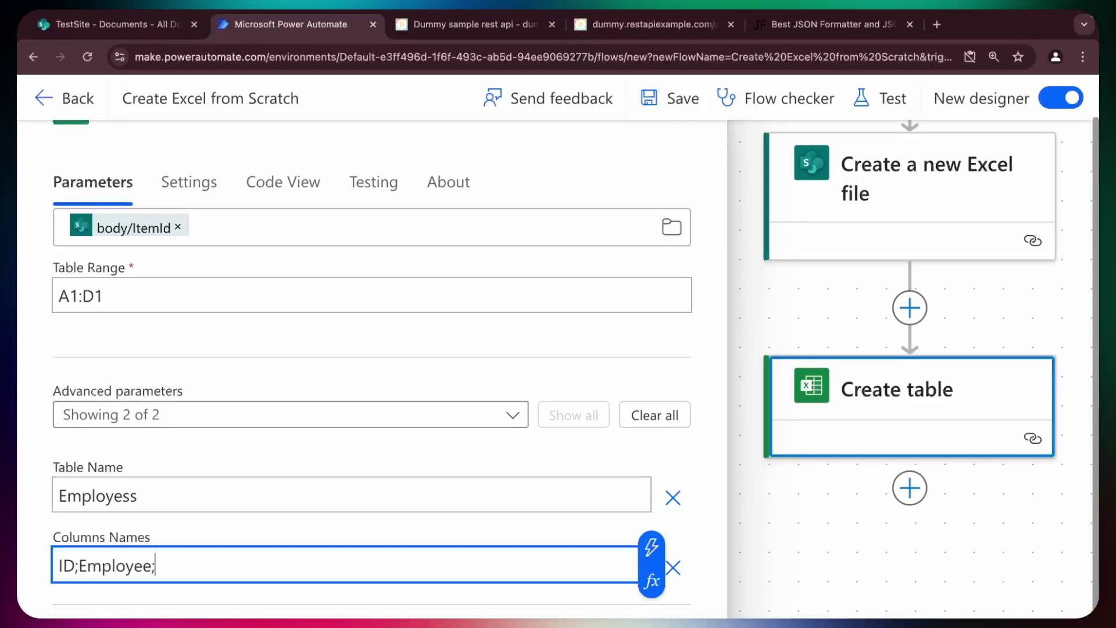
type("Salary;")
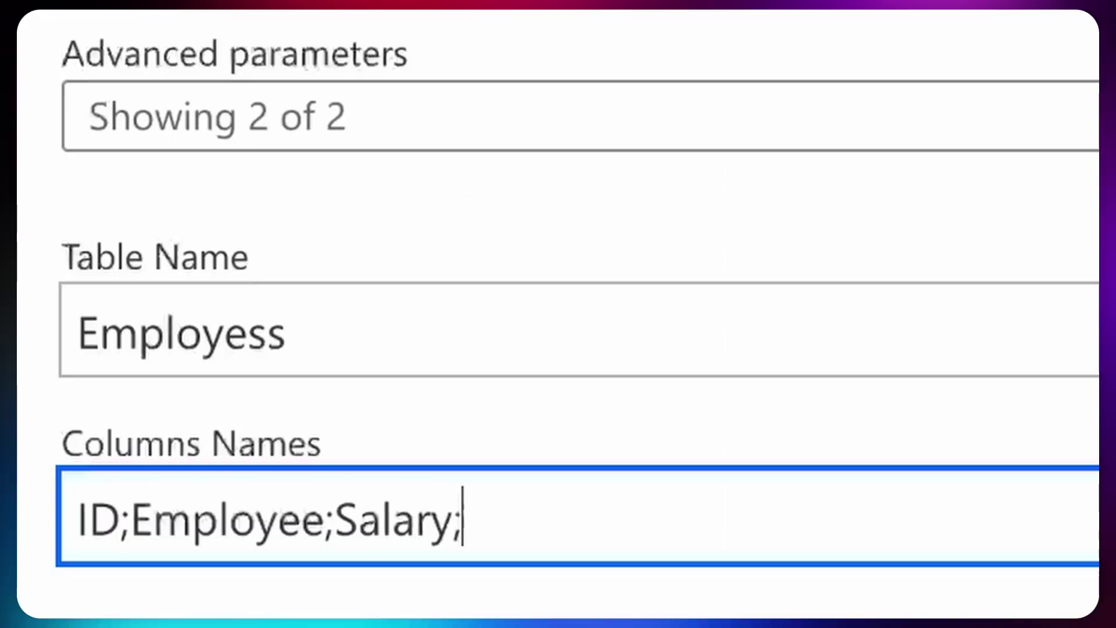
type("Age")
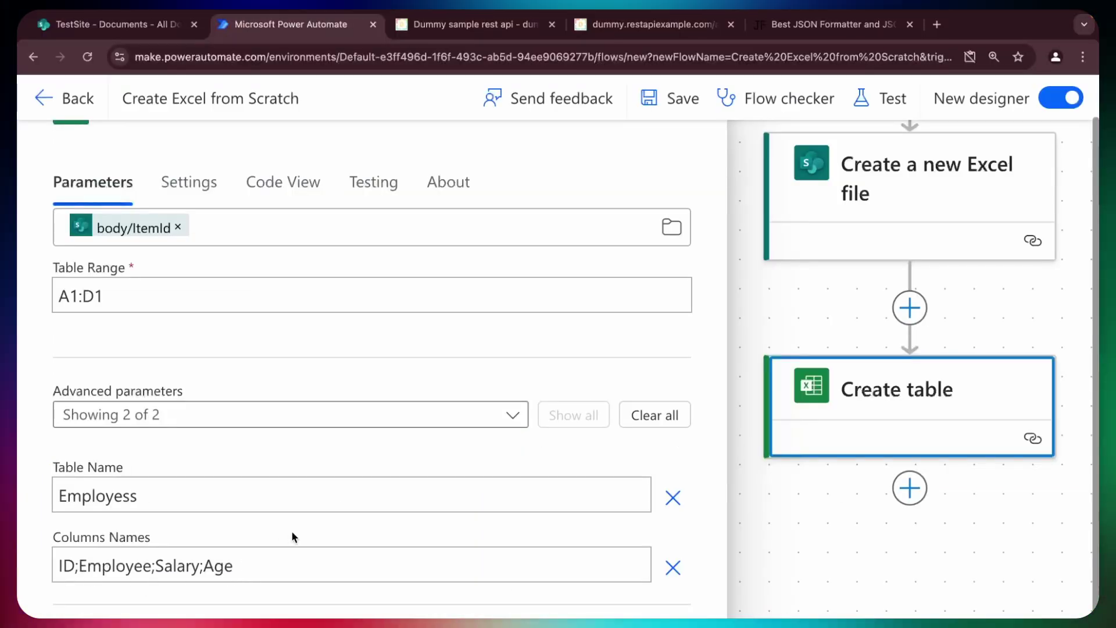
scroll(291, 530, "up", 3)
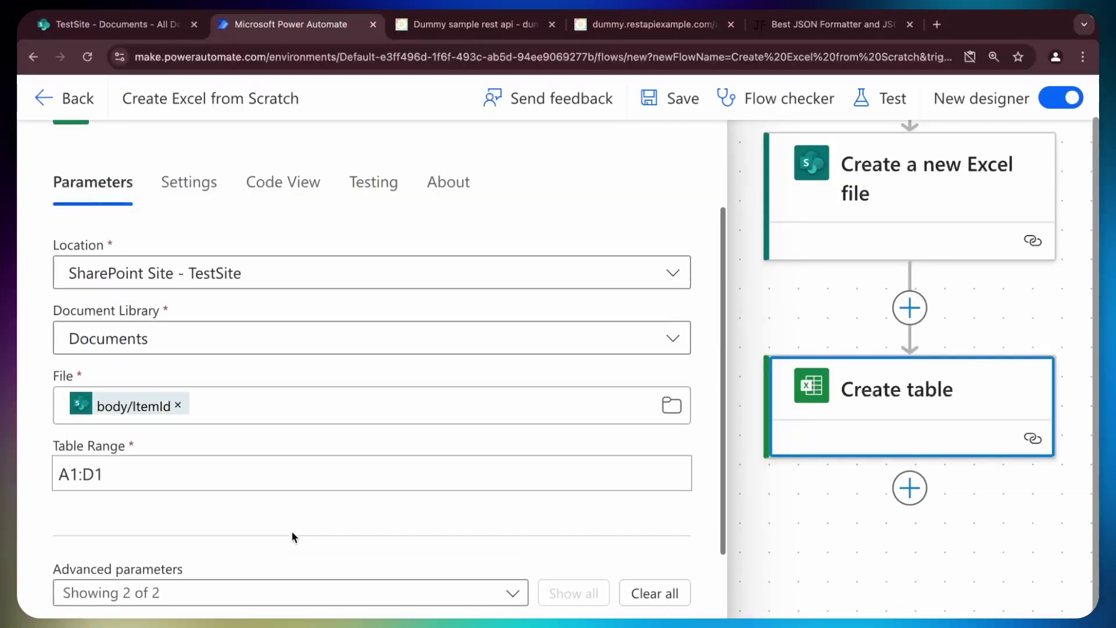
Step: Save the flow and add an Excel Online Add a row into a table step after Create table
left_click(674, 102)
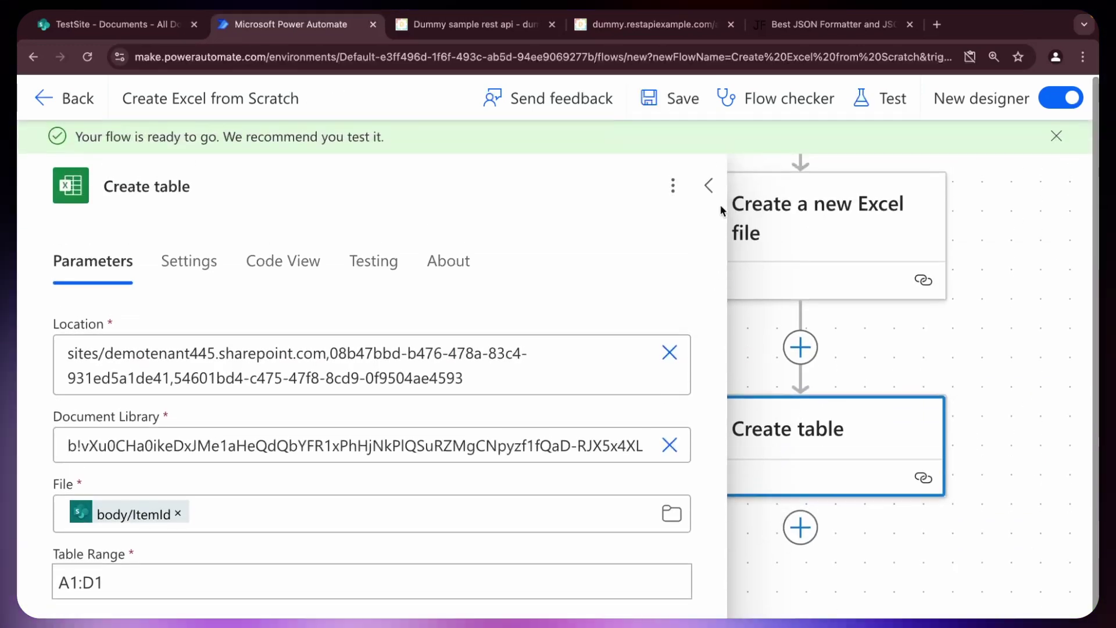
left_click(801, 529)
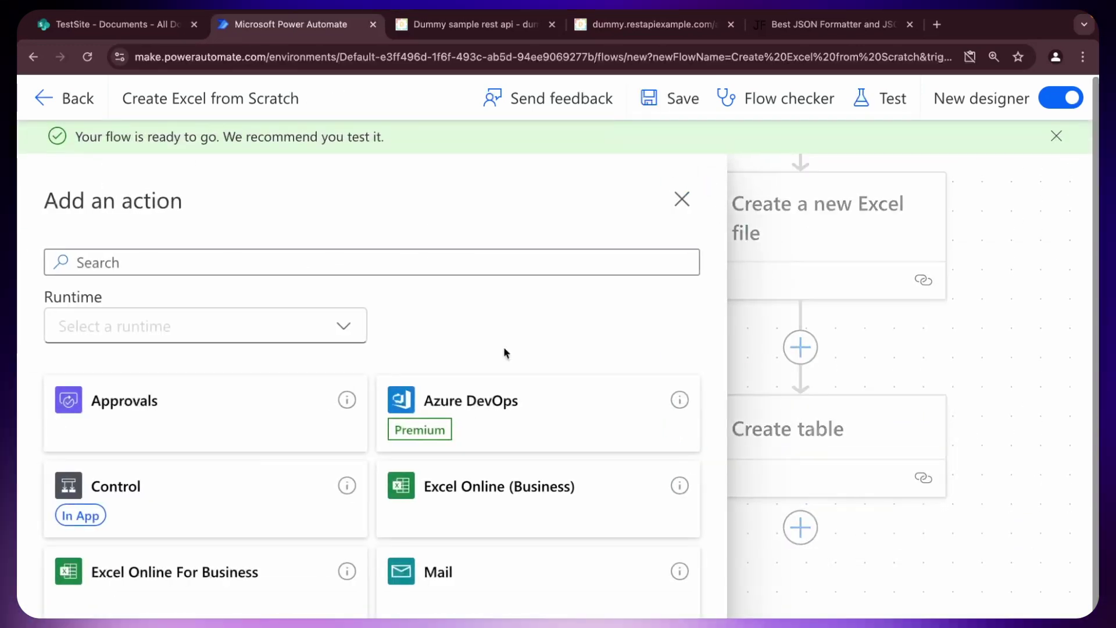
left_click(530, 493)
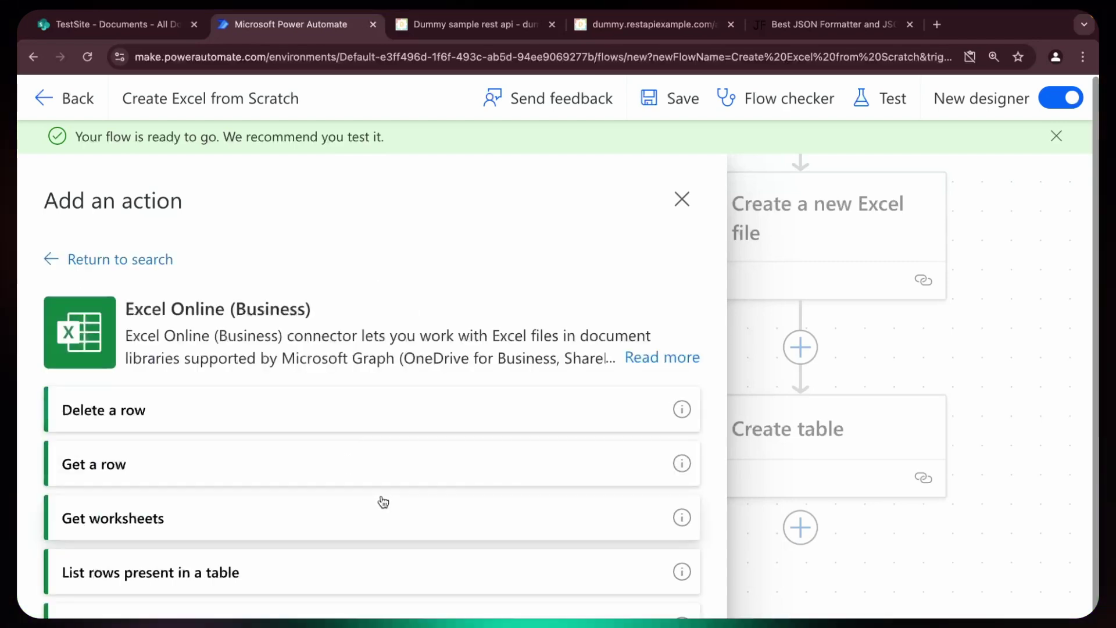
scroll(139, 502, "down", 5)
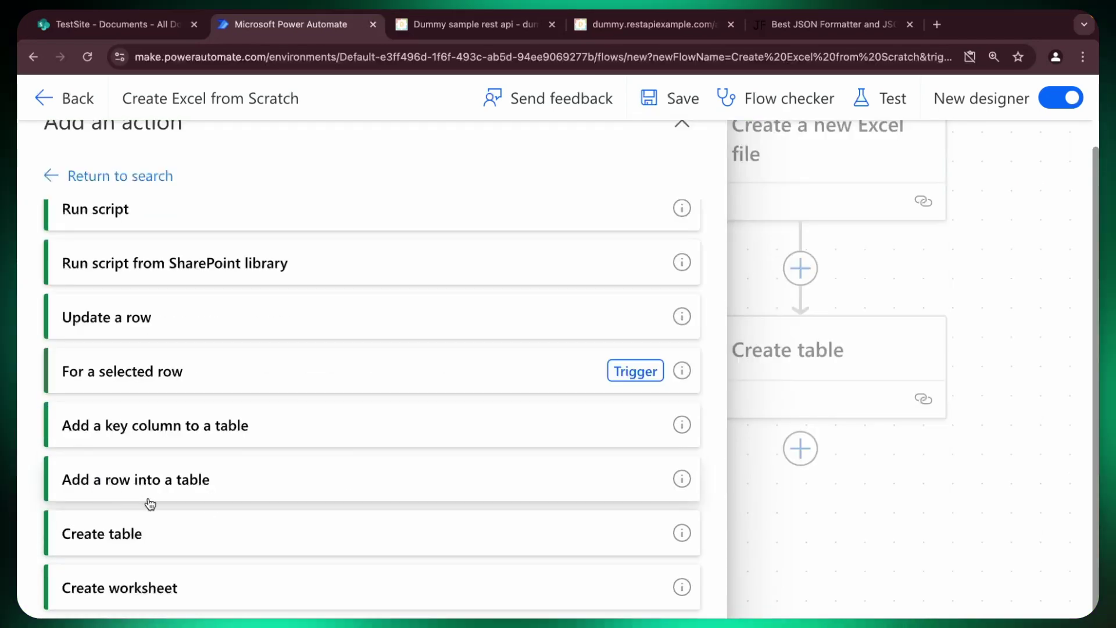
left_click(224, 483)
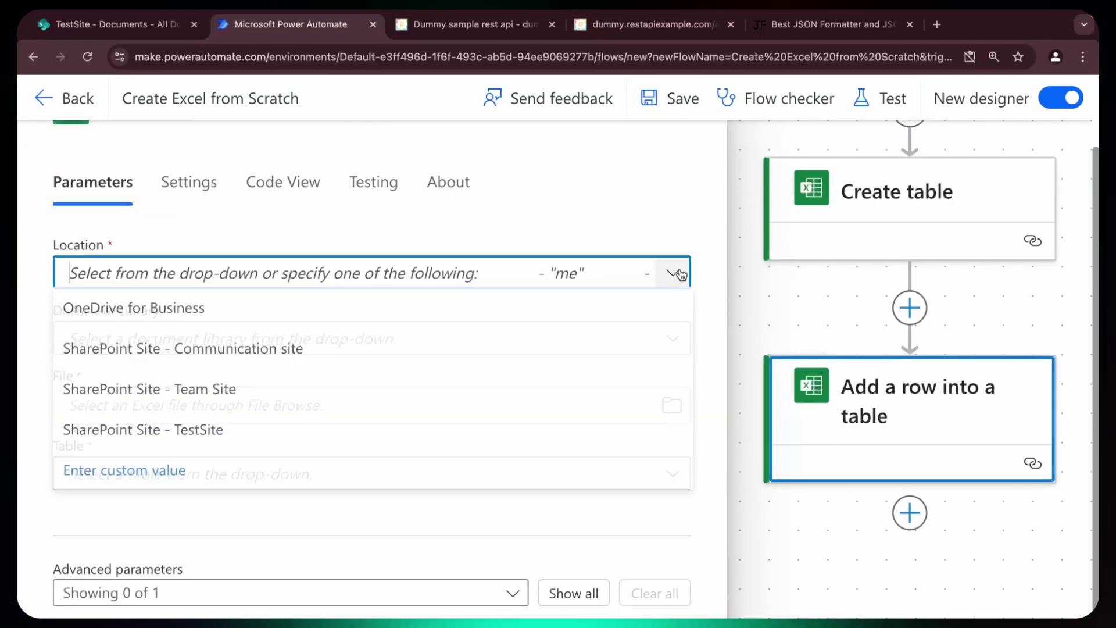
Step: Point the add-row step at TestSite, the Documents library, and File body/ItemId
left_click(241, 420)
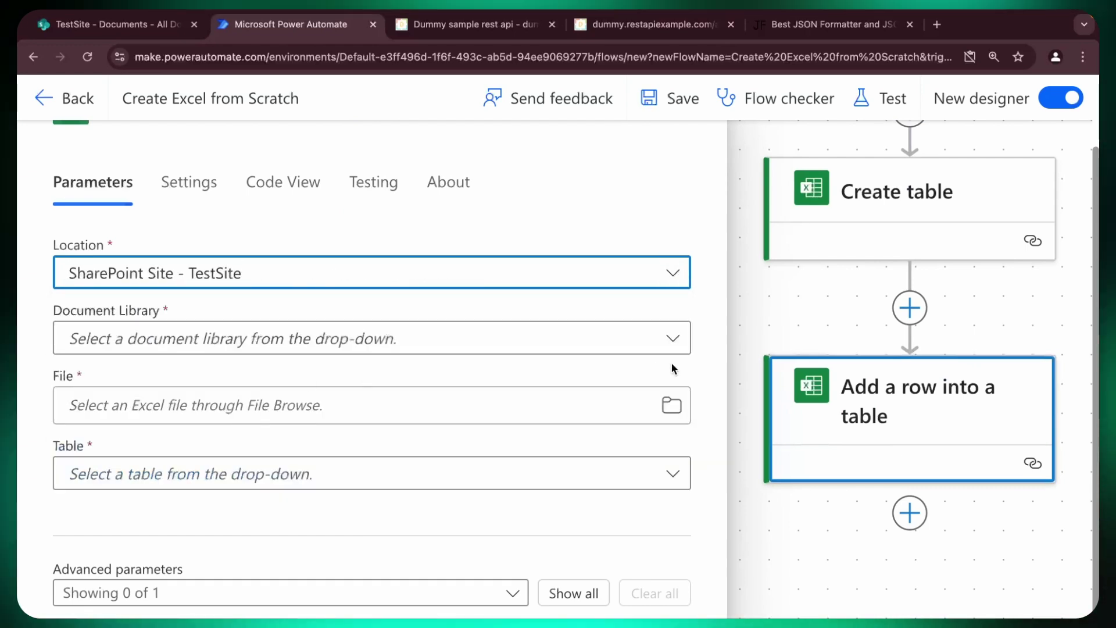
left_click(676, 338)
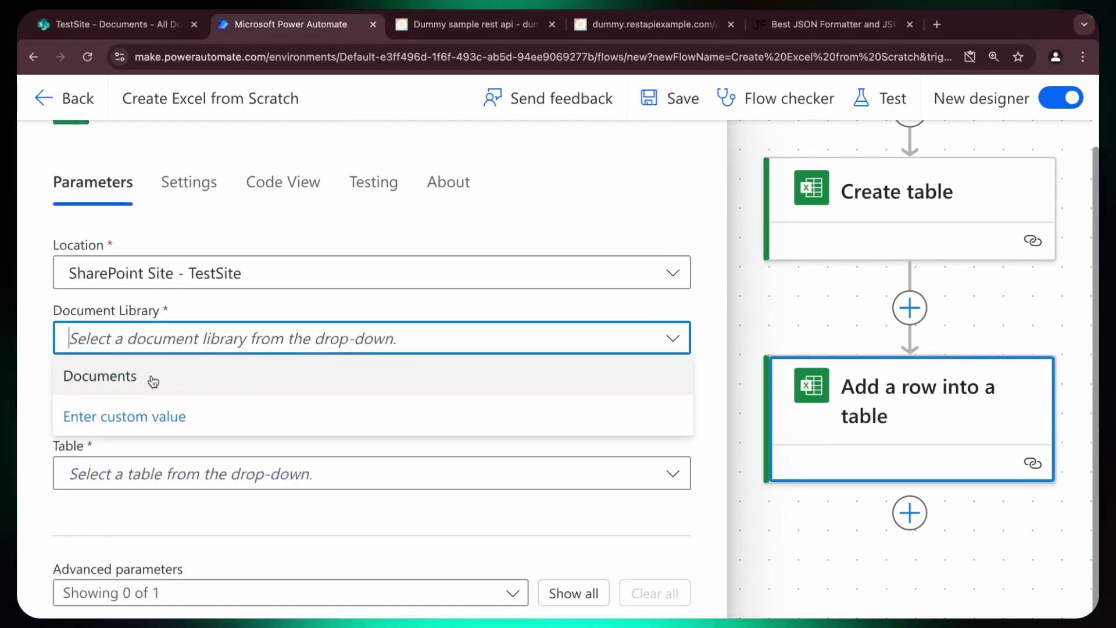
left_click(150, 379)
left_click(86, 404)
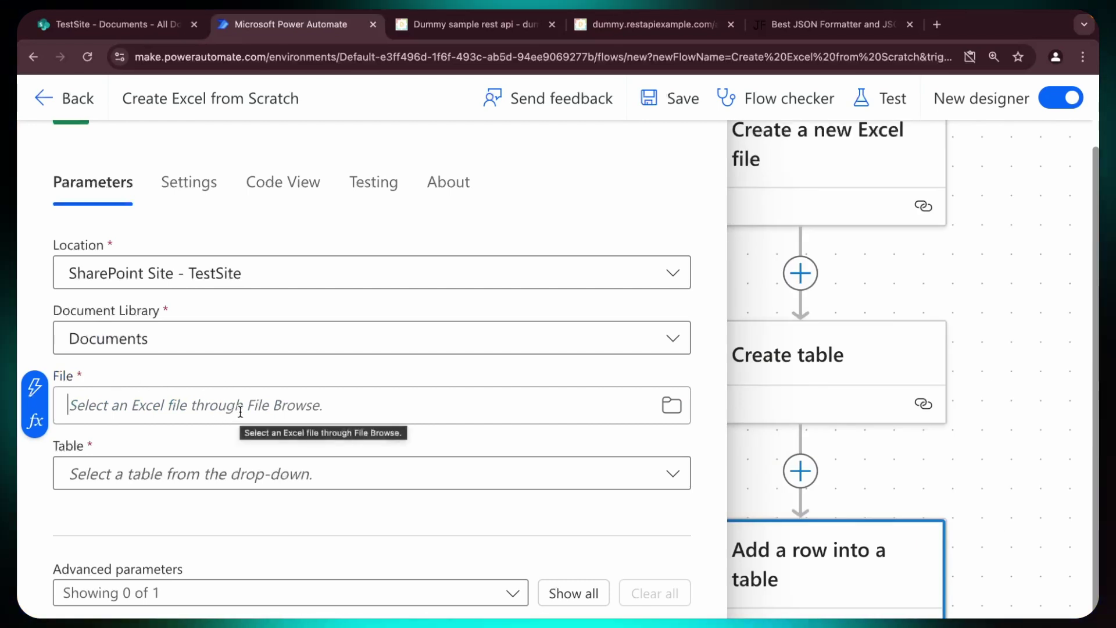
left_click(35, 387)
scroll(811, 584, "down", 1)
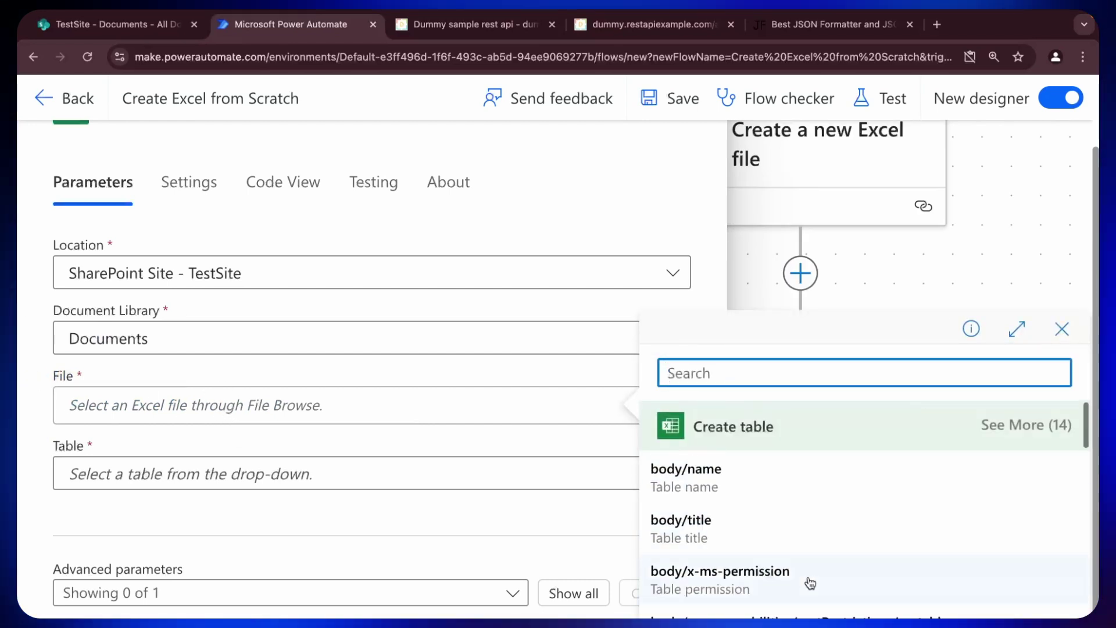
scroll(810, 583, "down", 5)
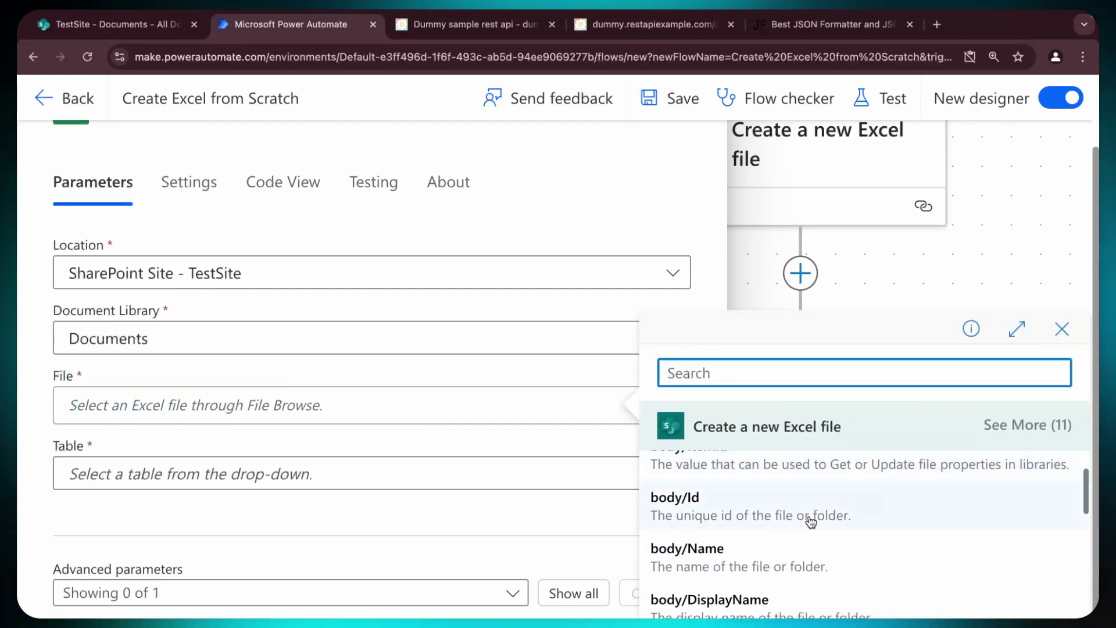
scroll(764, 525, "up", 1)
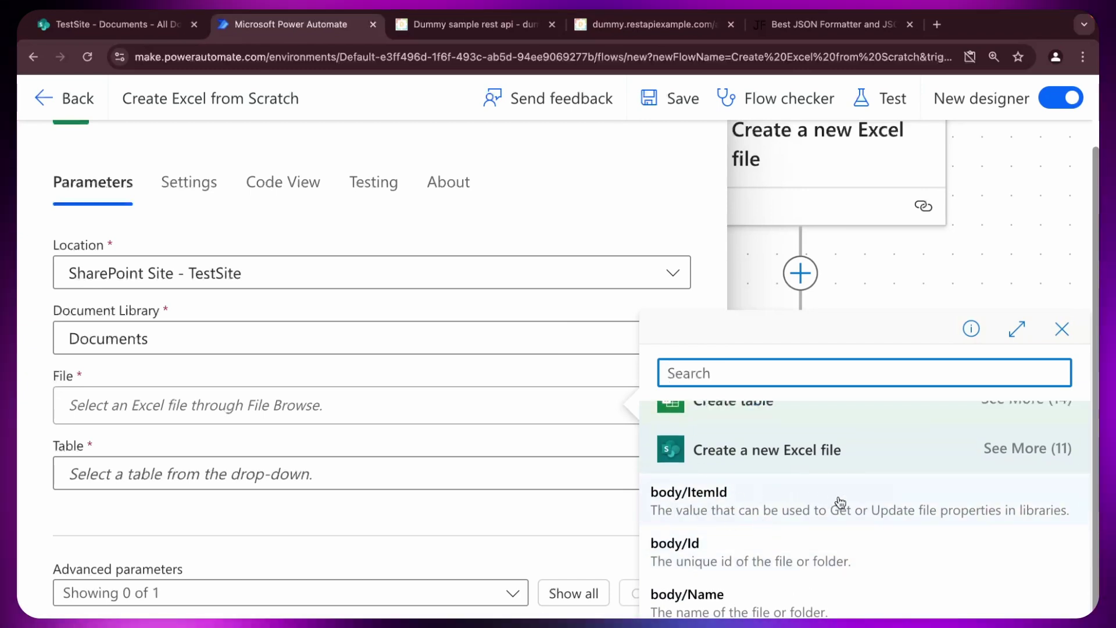
left_click(840, 501)
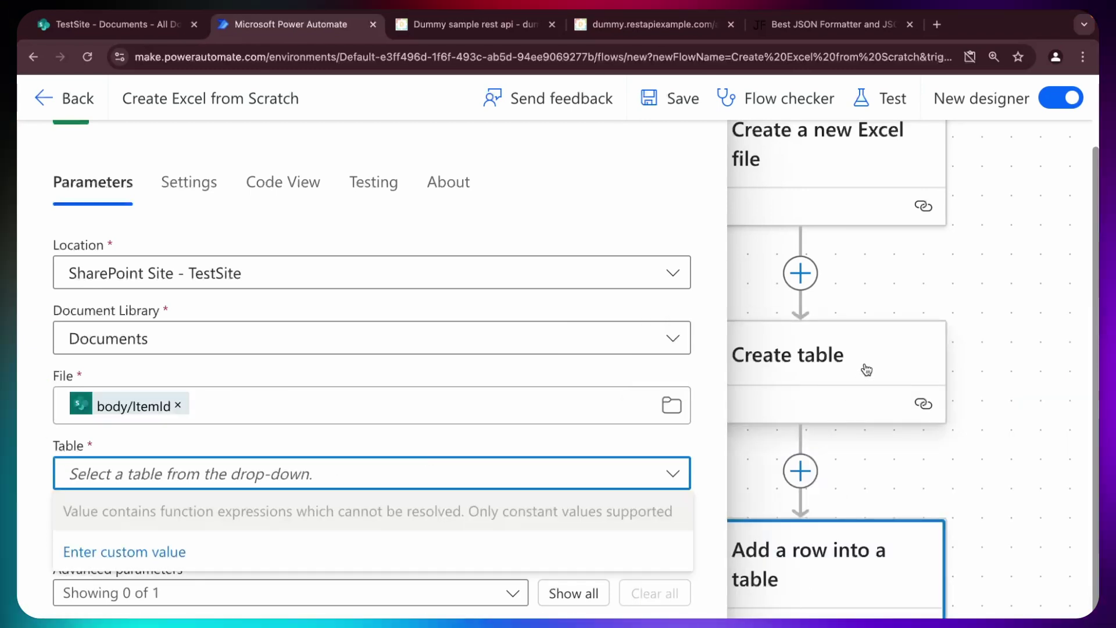
Step: Correct the Create table step's table name to Employees and copy it
left_click(866, 369)
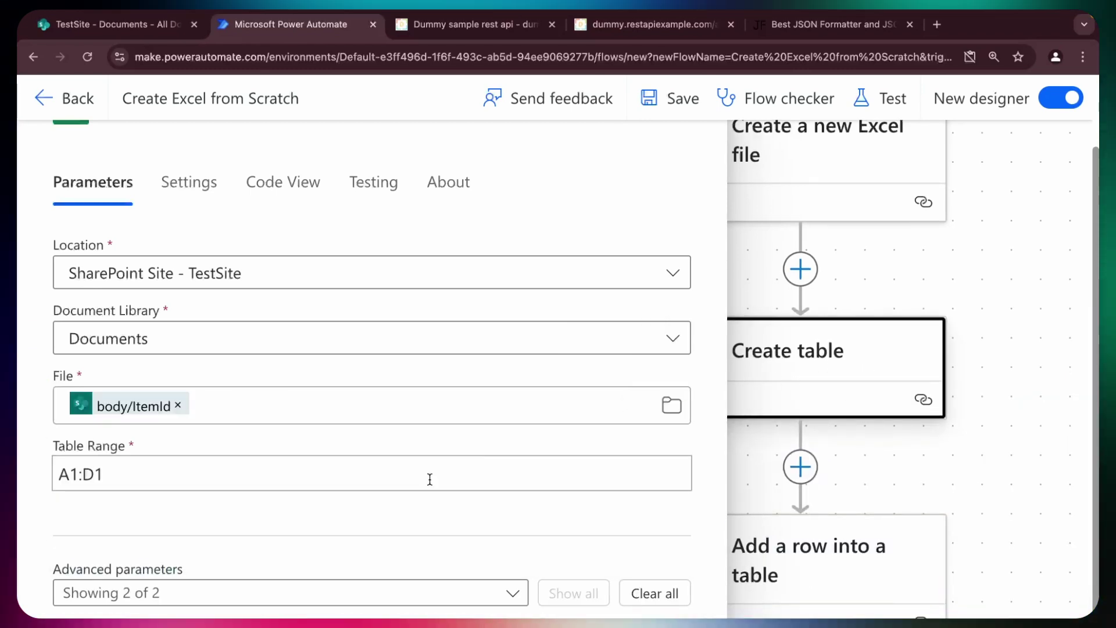
scroll(429, 479, "down", 3)
left_click(176, 505)
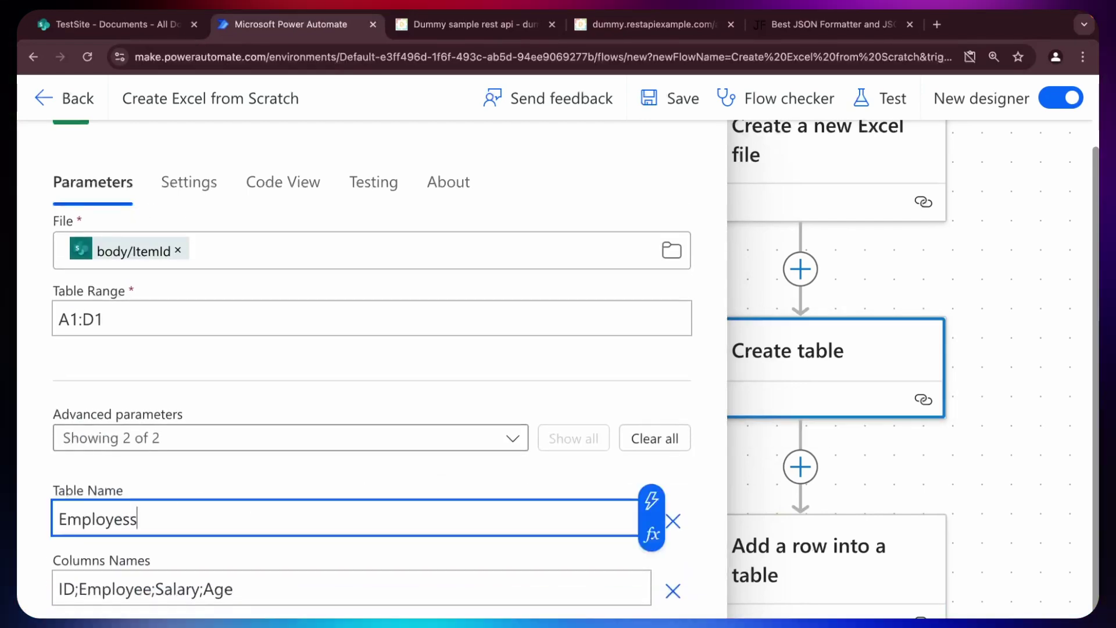
type("Employees")
double_click(55, 507)
key("super+c")
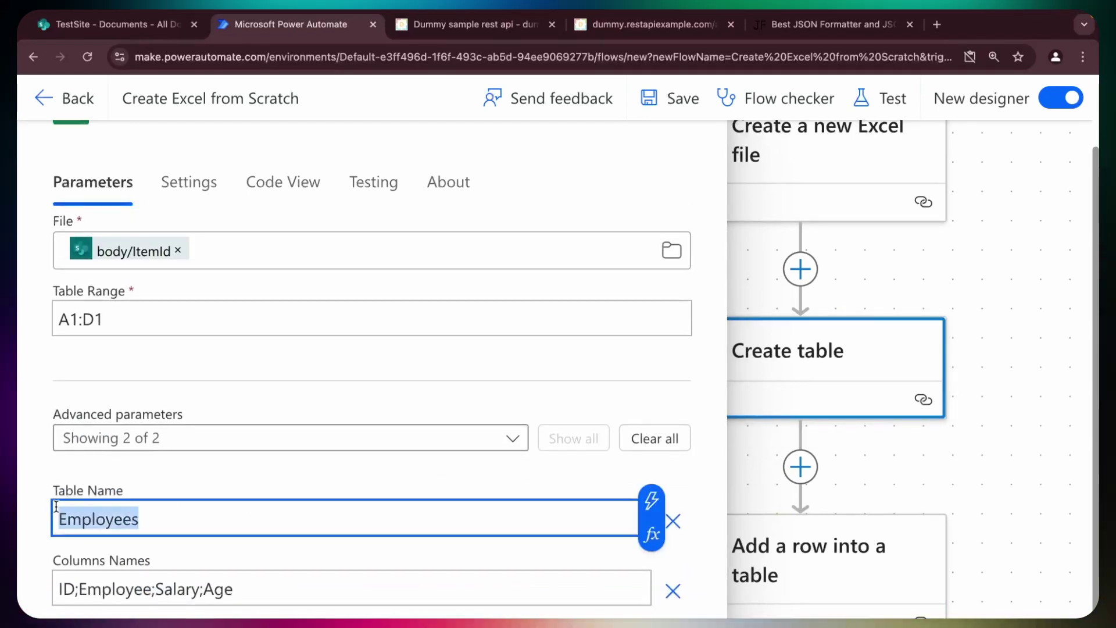
Step: Set the add-row step's Table to the custom value Employees
left_click(829, 578)
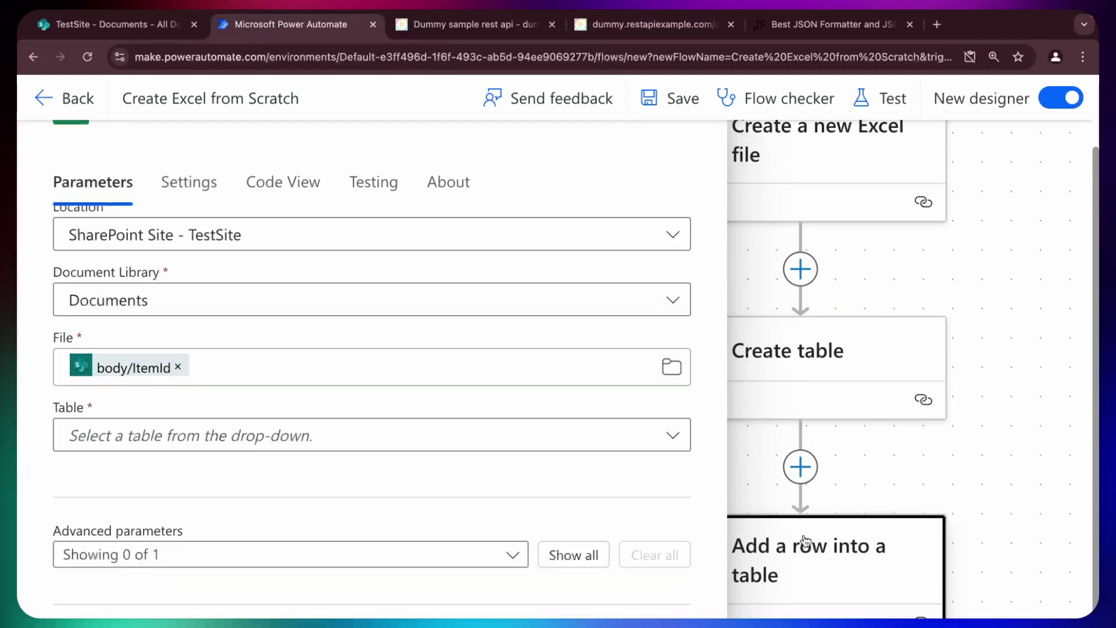
left_click(212, 437)
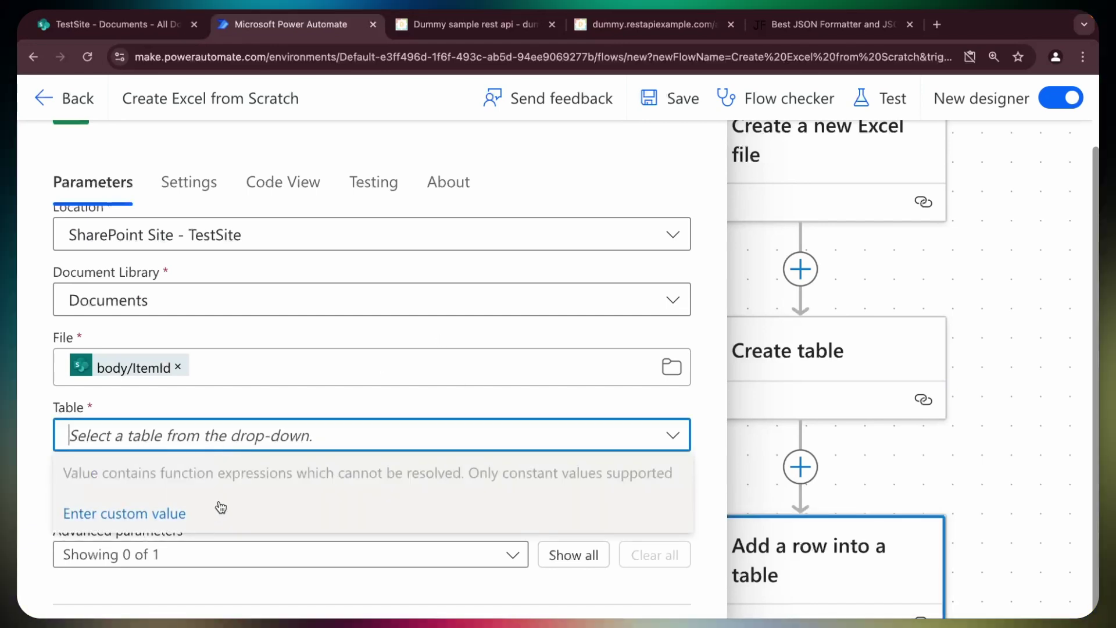
left_click(221, 507)
key("super+v")
Step: Start the Row JSON as { "ID": "" } with the cursor inside the ID value
left_click(194, 487)
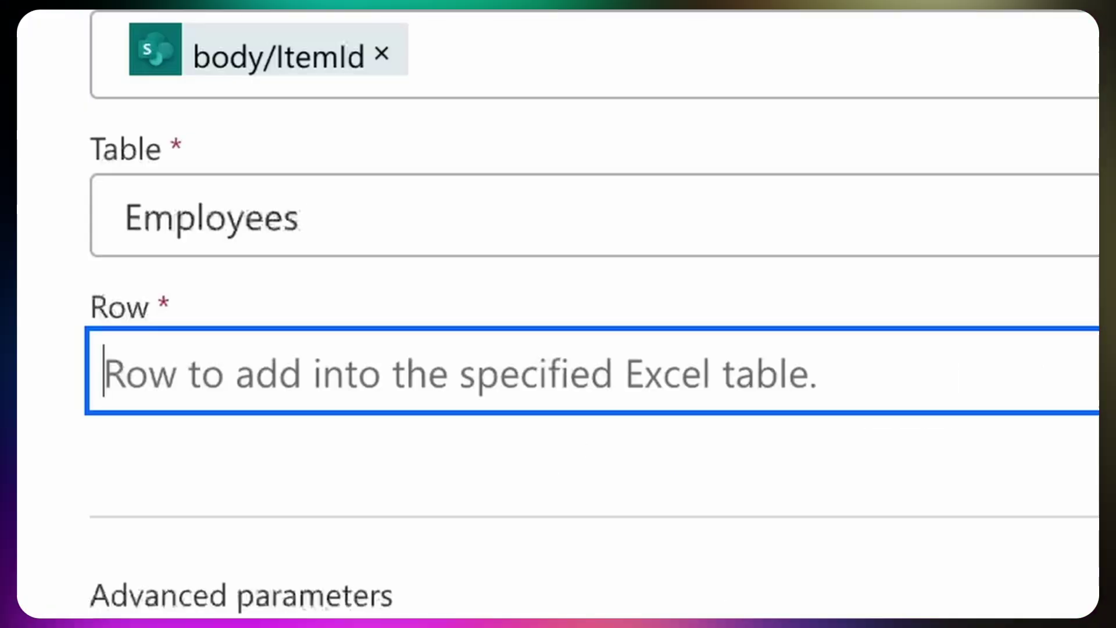
type("{")
key("Return")
key("Return")
type("}")
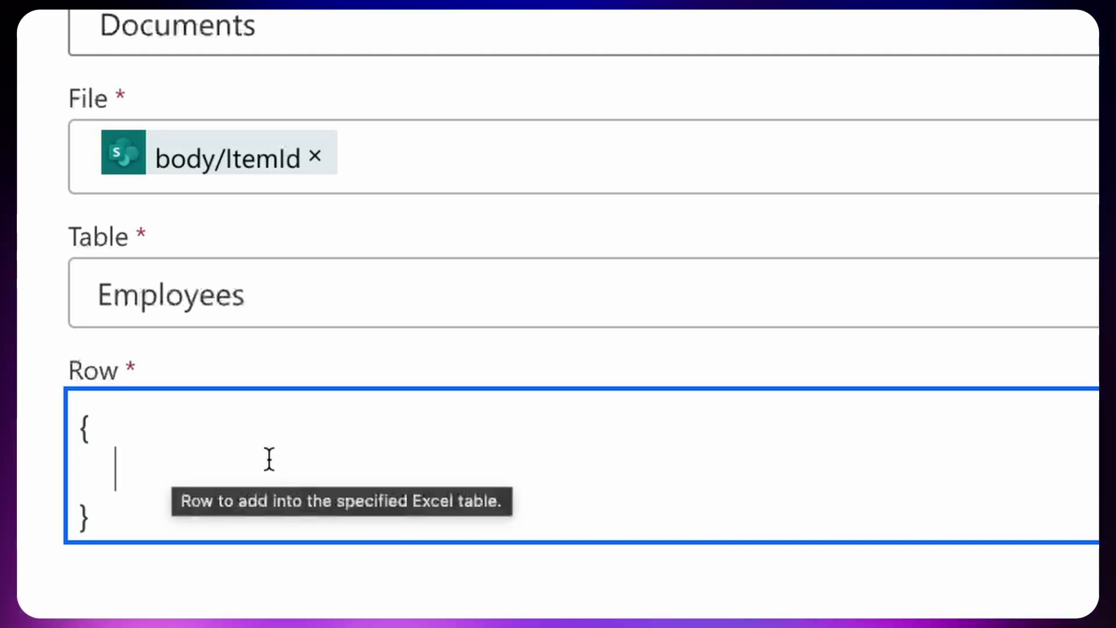
type("\"ID\":")
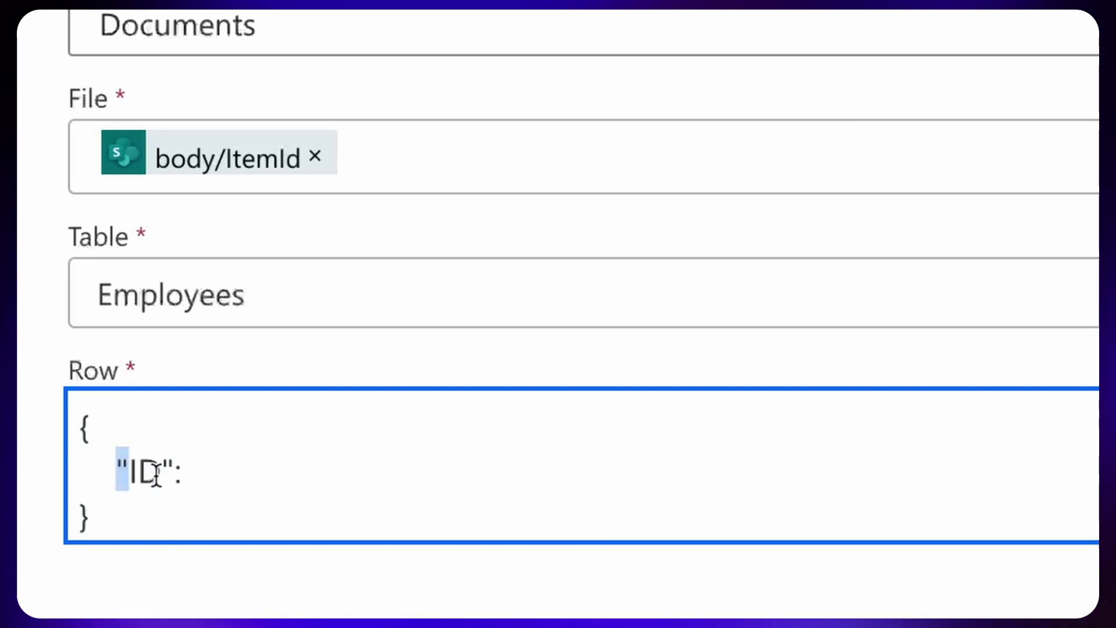
left_click_drag(156, 472, 143, 473)
left_click(191, 471)
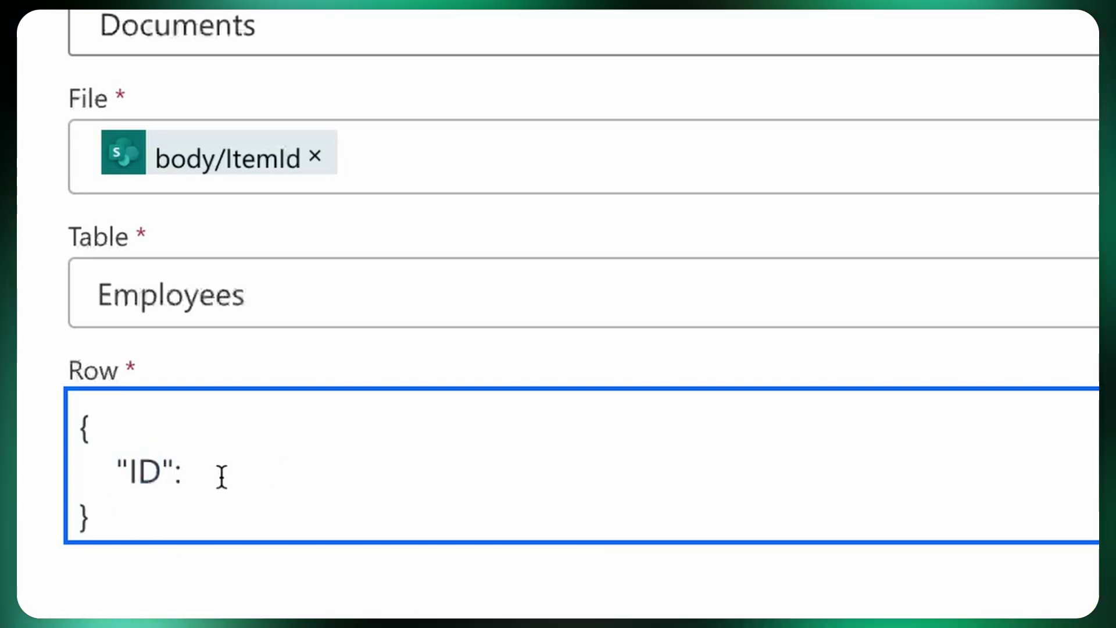
type("\"")
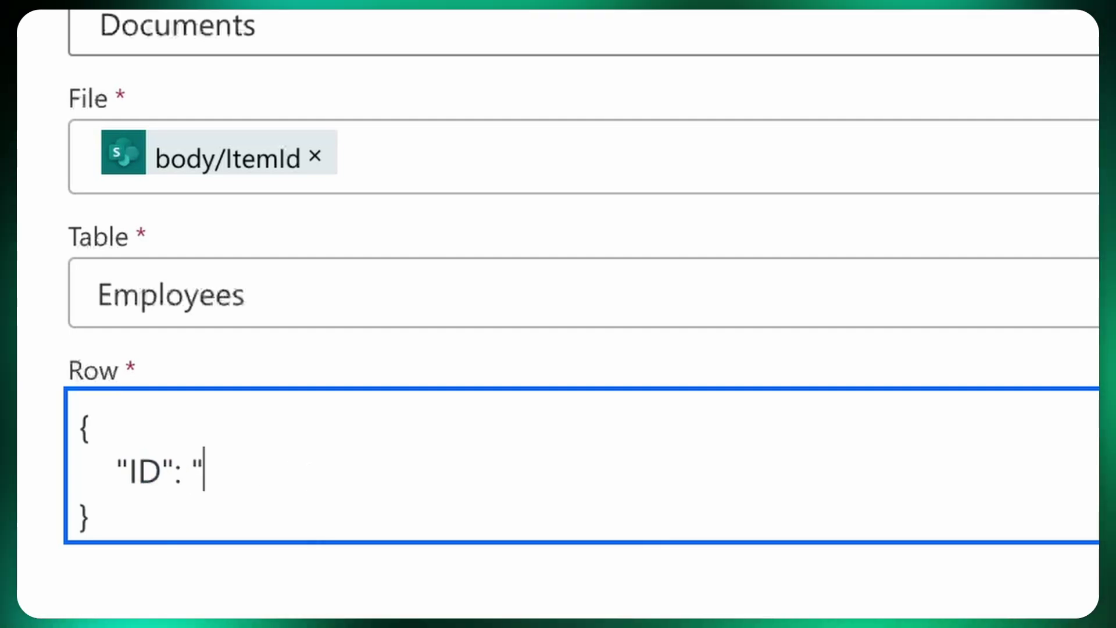
type("\"")
key("Left")
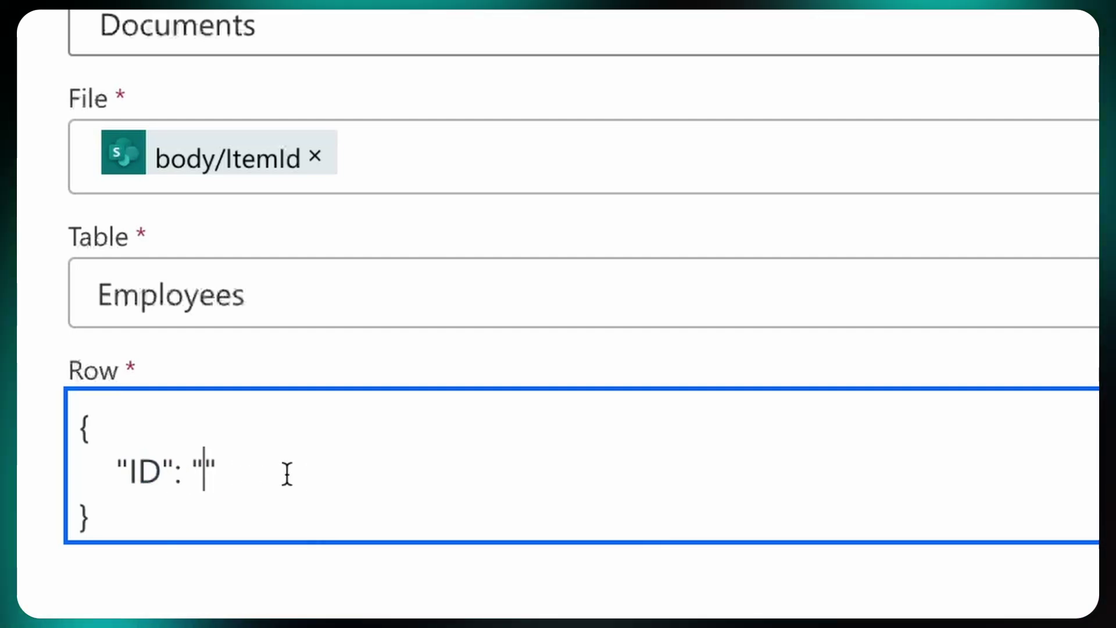
Step: Pick the Body id output from earlier steps as the Row's ID value
left_click(698, 507)
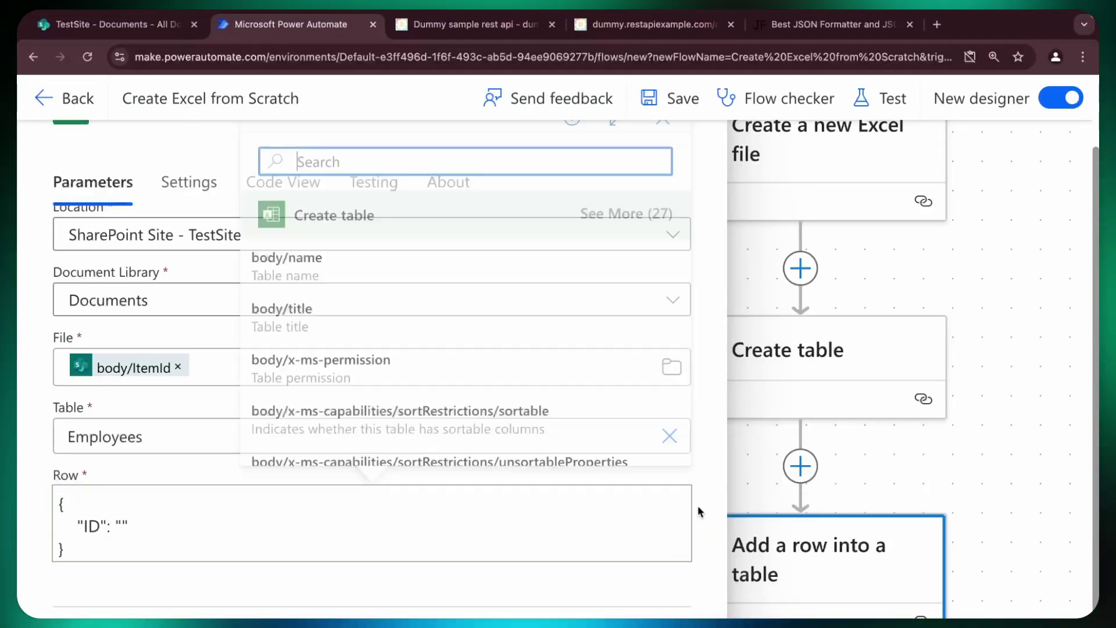
scroll(533, 394, "down", 10)
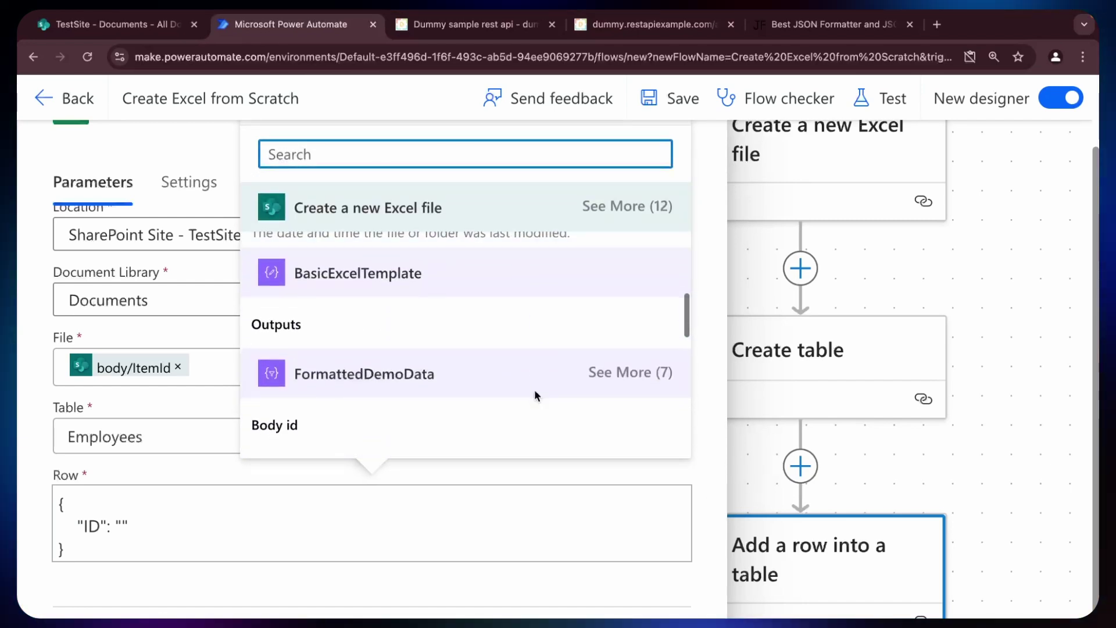
scroll(445, 375, "down", 2)
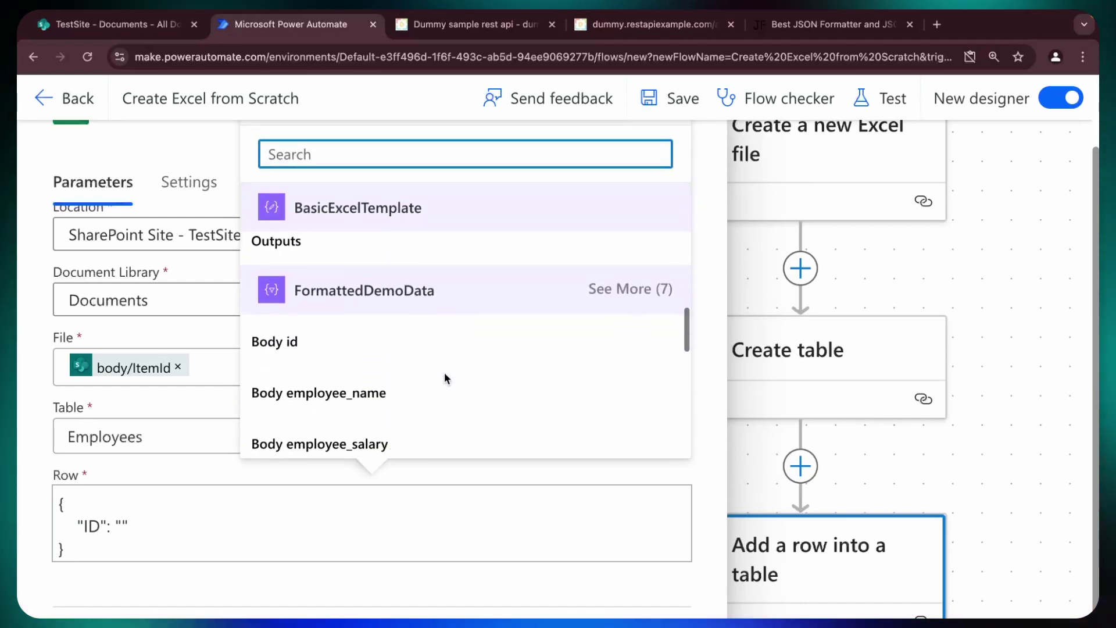
scroll(446, 377, "down", 5)
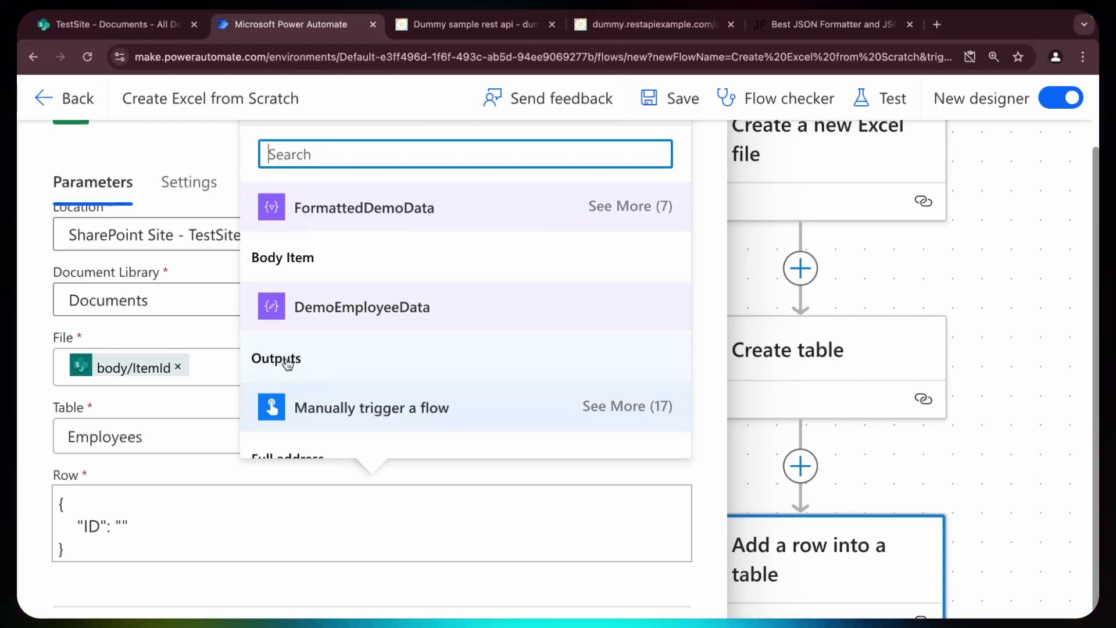
scroll(293, 363, "up", 4)
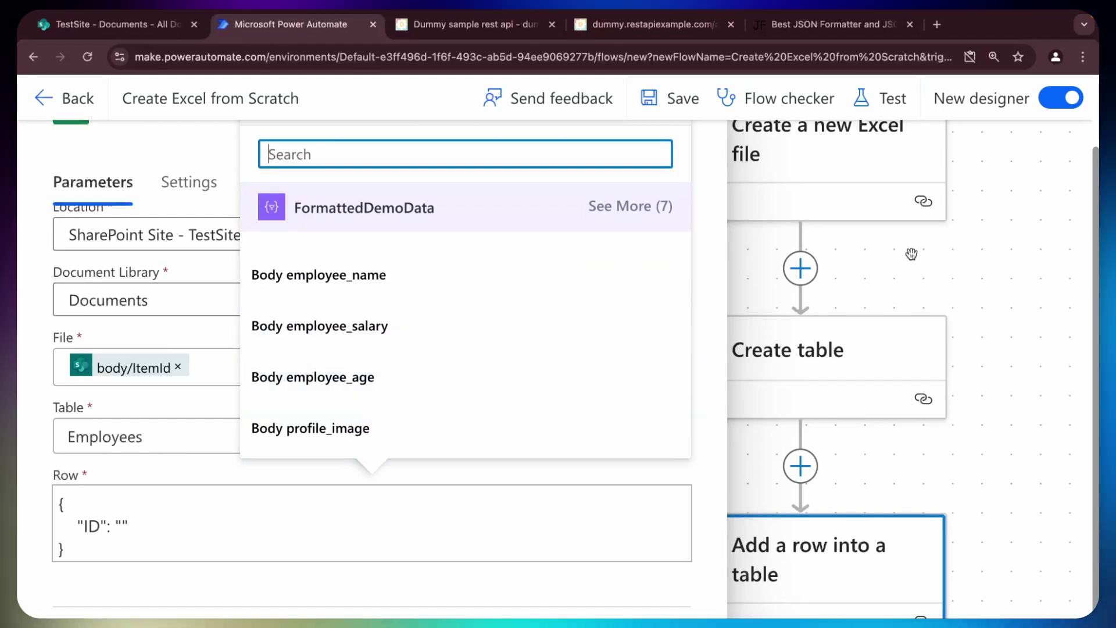
scroll(410, 349, "up", 2)
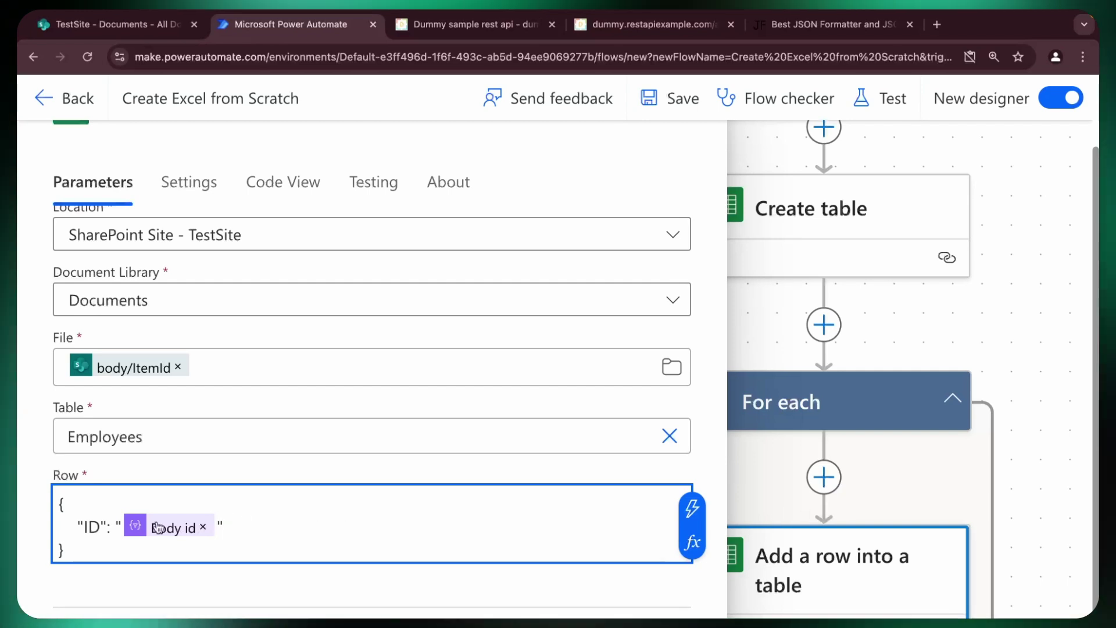
Step: Add an "Employee" key after the ID entry and copy the Create table column names
double_click(118, 526)
left_click(231, 522)
type(",")
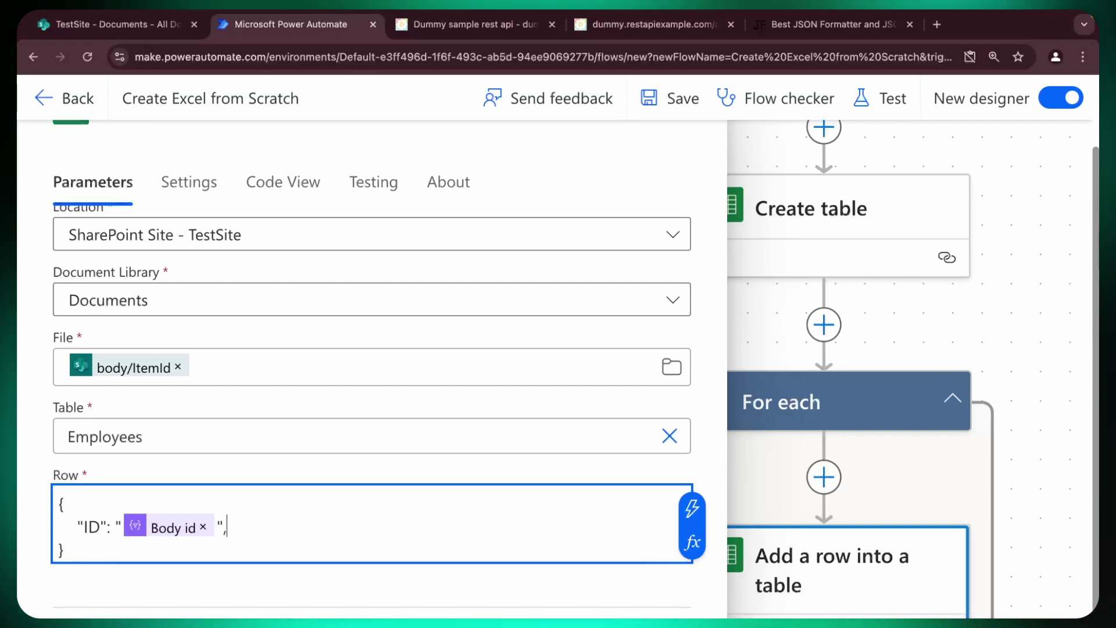
key("Return")
type("\"Employee\"")
scroll(978, 323, "up", 1)
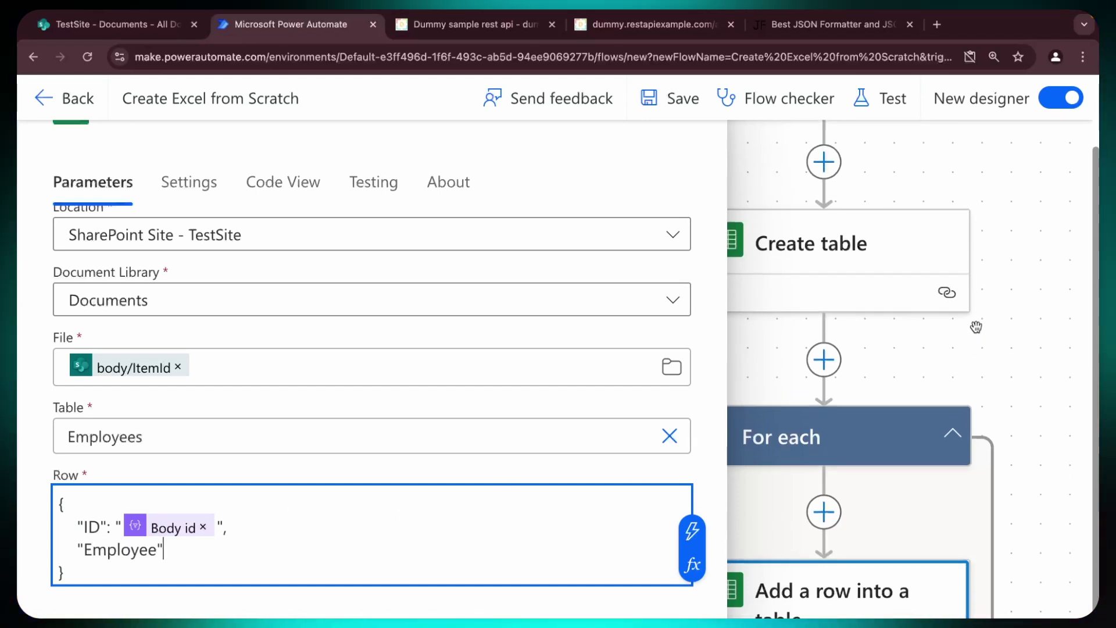
left_click(892, 253)
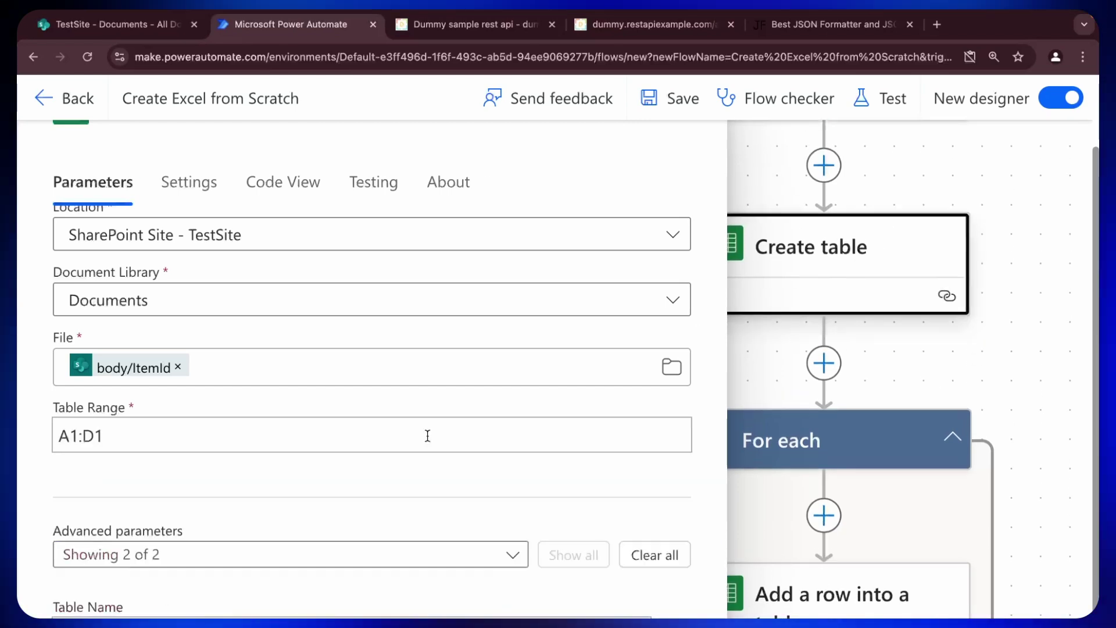
scroll(428, 435, "down", 3)
left_click(282, 570)
key("ctrl+a")
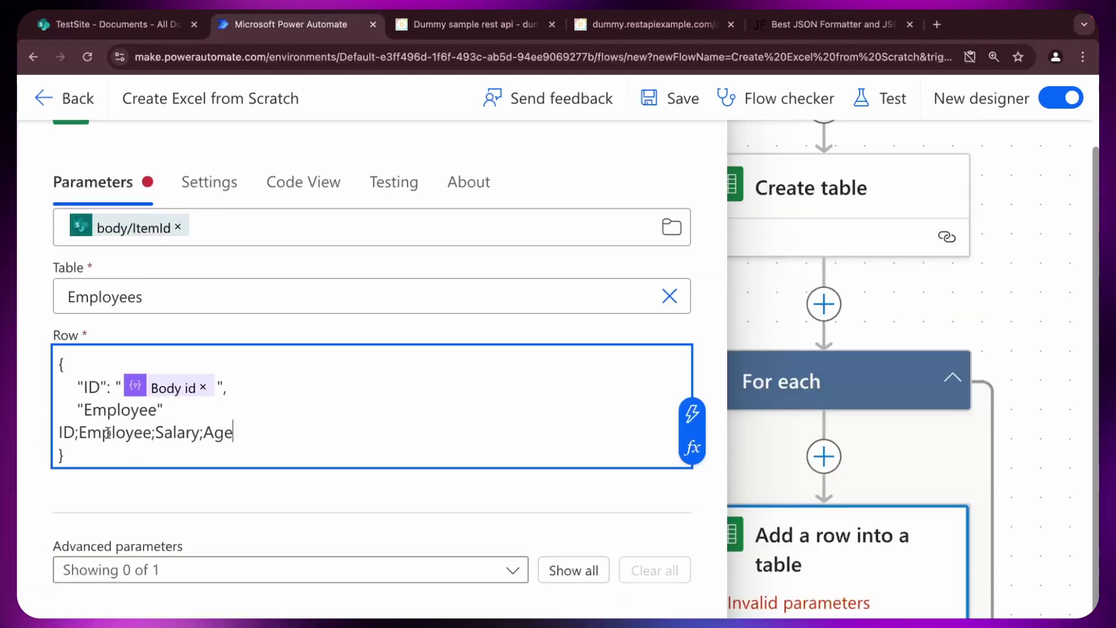
Step: Complete empty Employee, Salary and Age entries and delete the pasted column-name line
left_click(168, 410)
type(": \"\",")
key("Return")
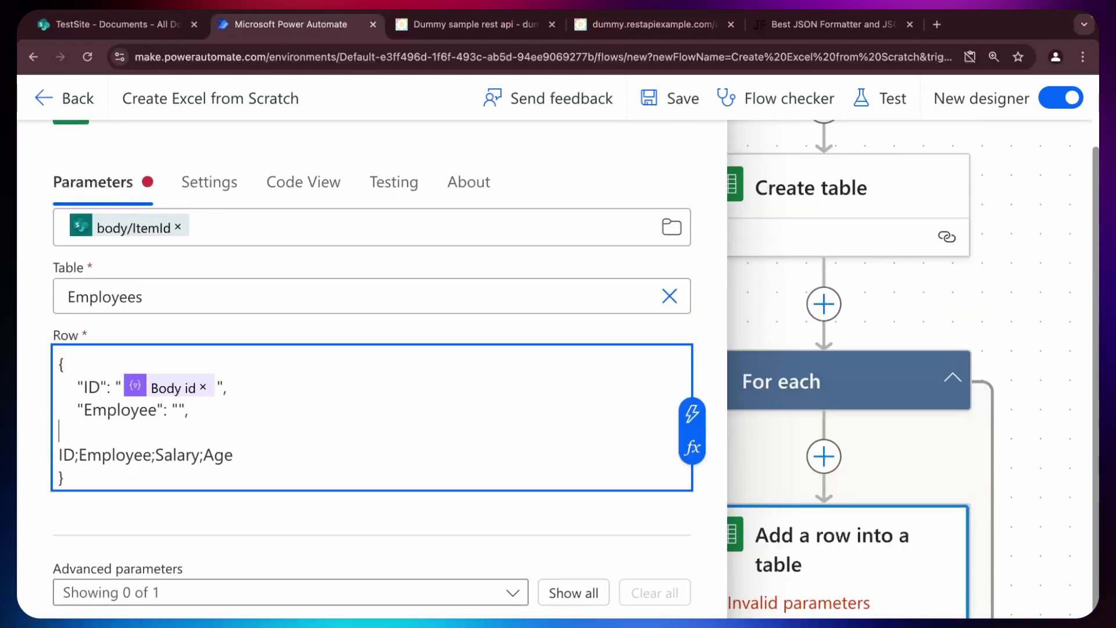
type("\"Salary\": \"\"")
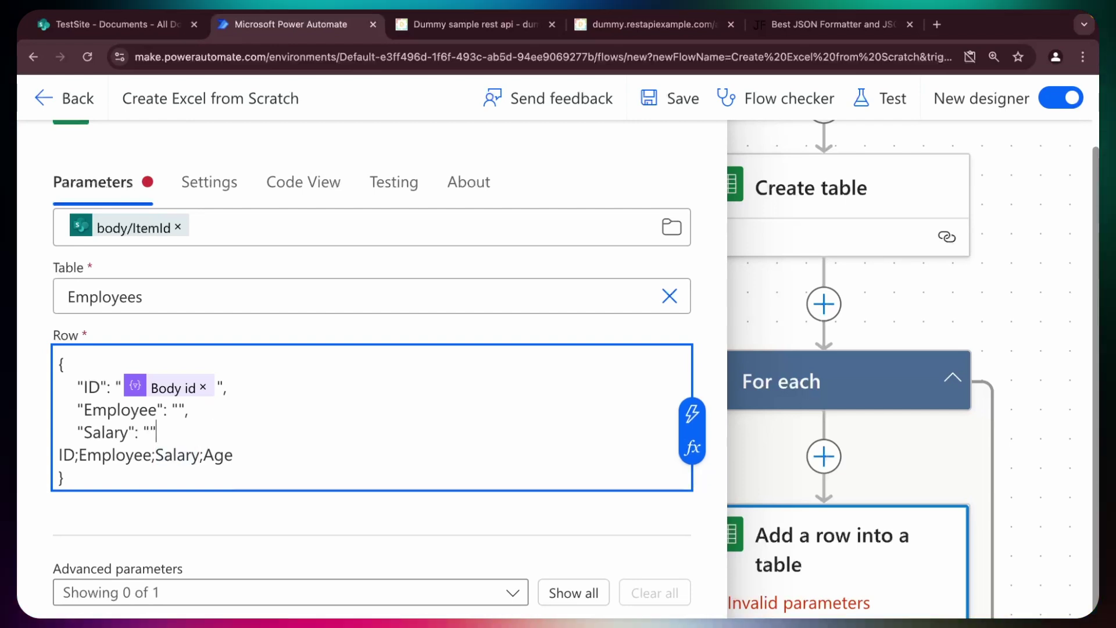
type(",")
key("Return")
type("\"Age\": \"\"")
triple_click(150, 475)
key("BackSpace")
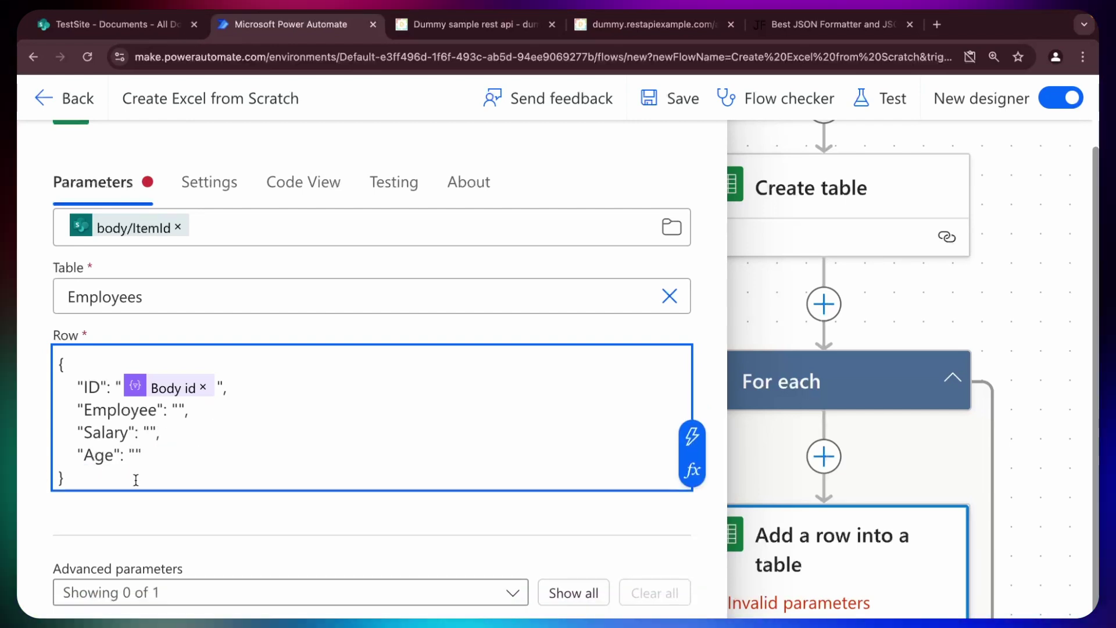
Step: Fill the Employee value with the Body employee_name dynamic content
left_click(179, 409)
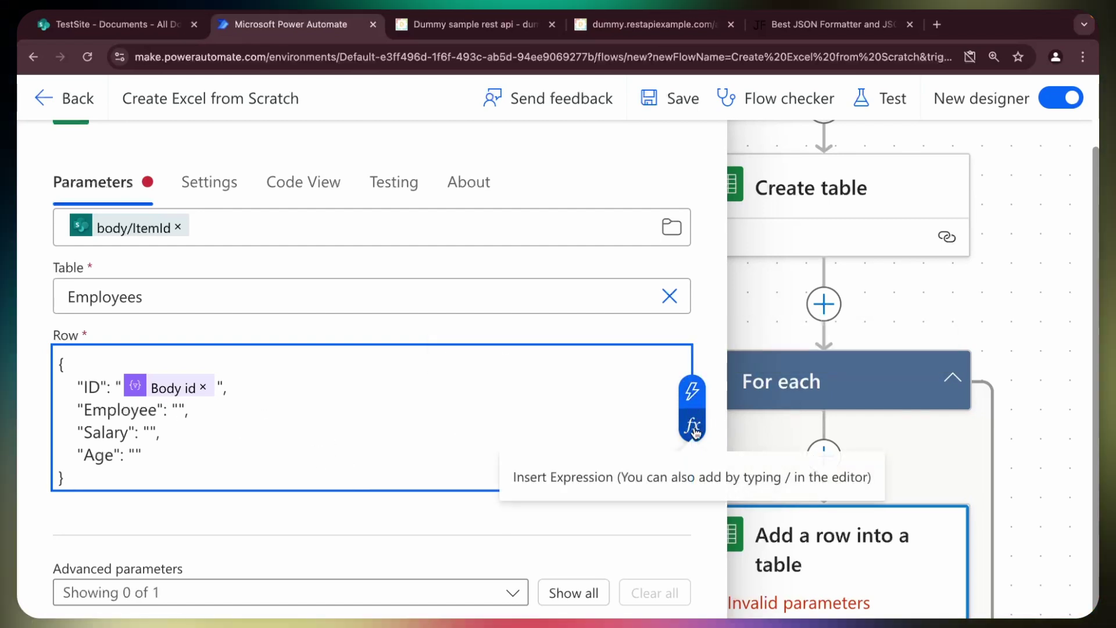
type("/")
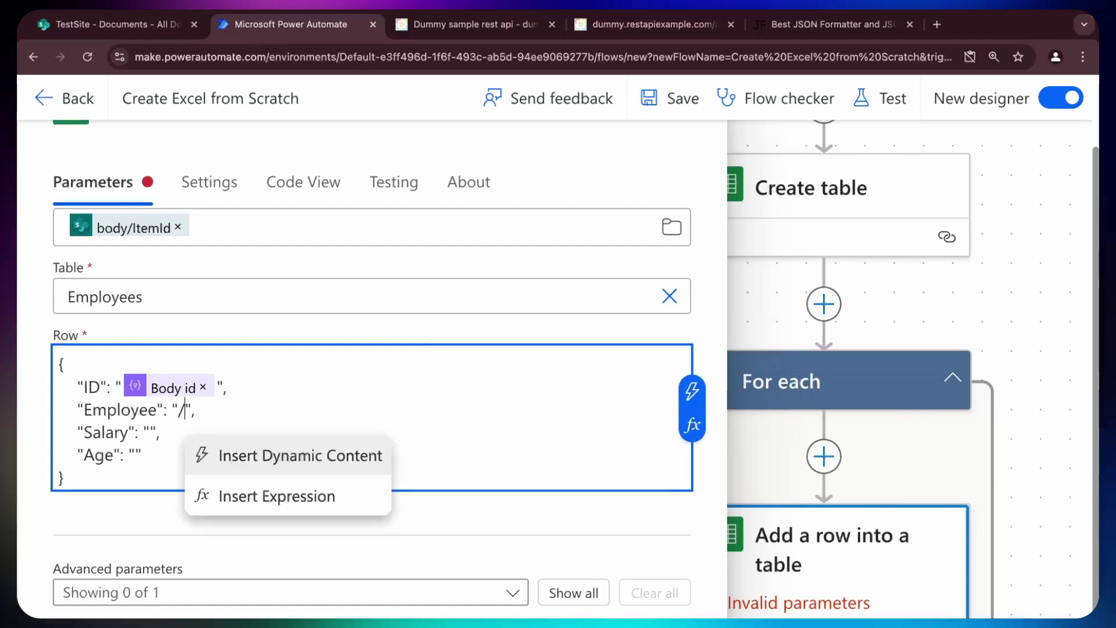
left_click(327, 460)
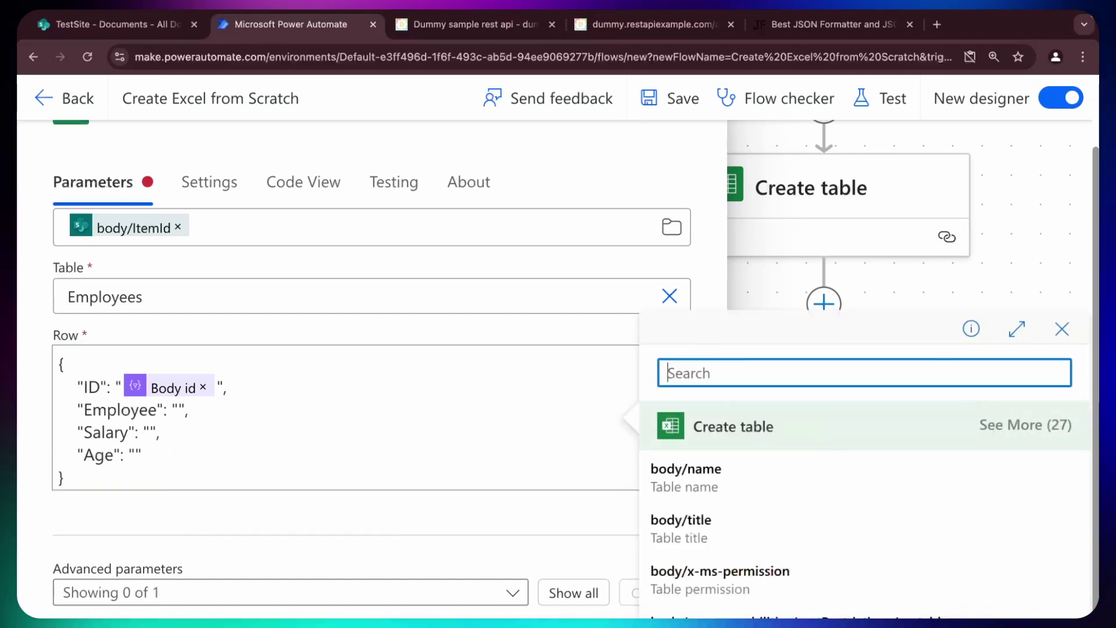
type("employy")
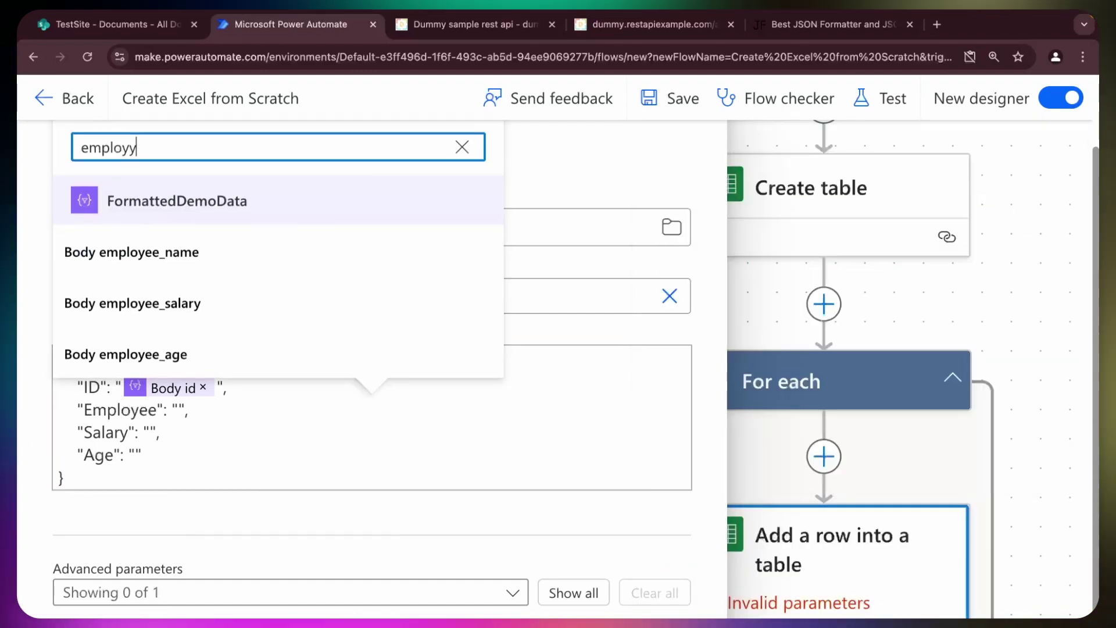
key("BackSpace")
type("ee")
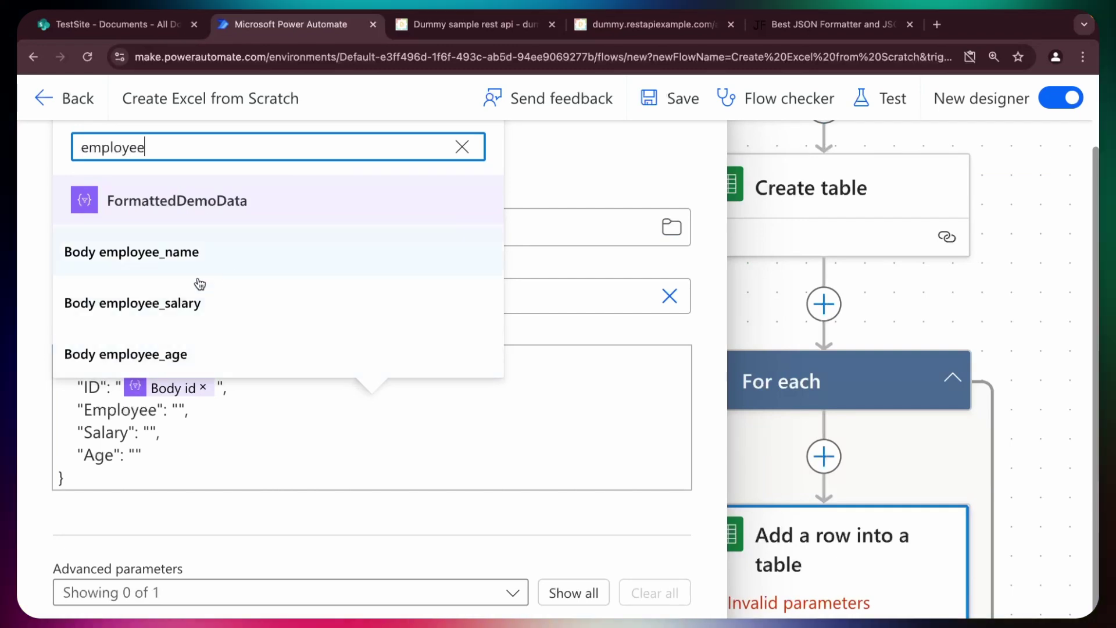
left_click(233, 267)
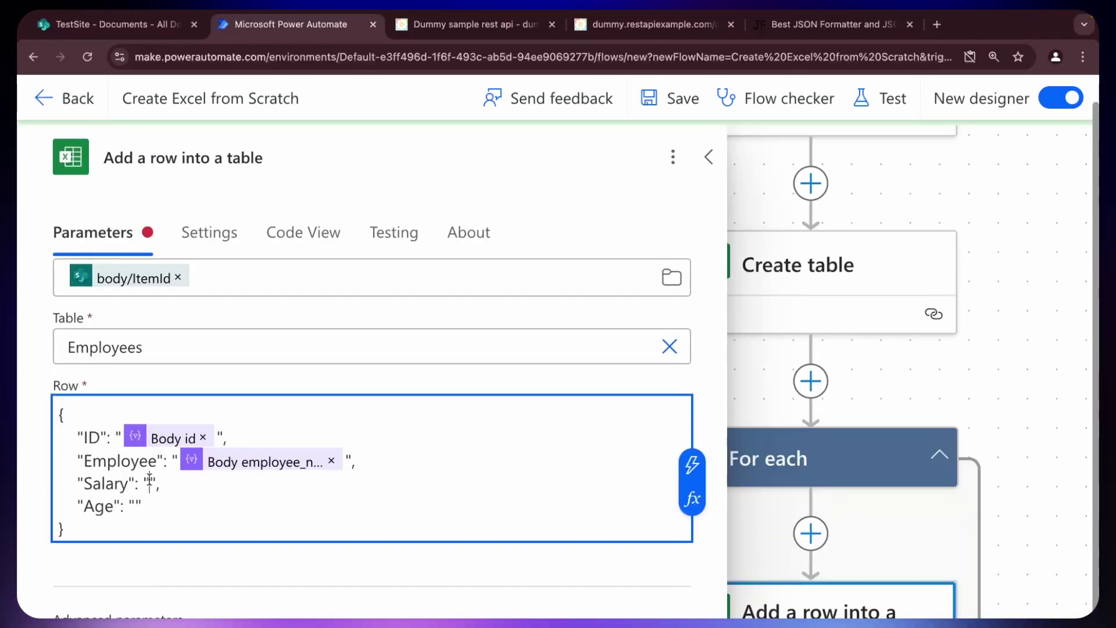
Step: Fill Salary with Body employee_salary and Age with Body employee_age
left_click(150, 482)
left_click(267, 533)
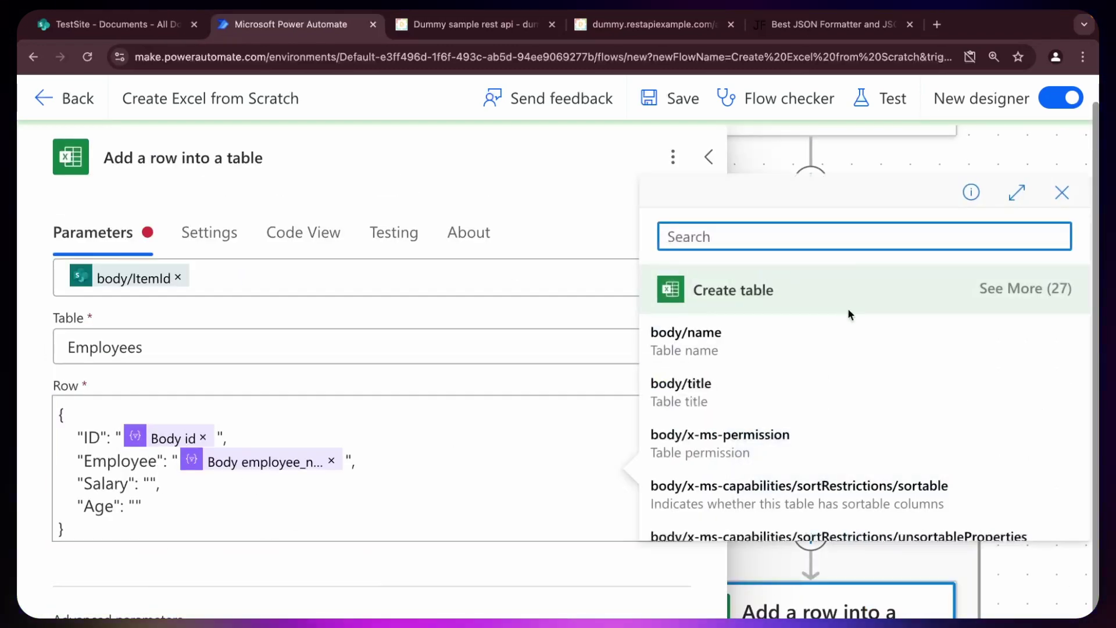
type("employ")
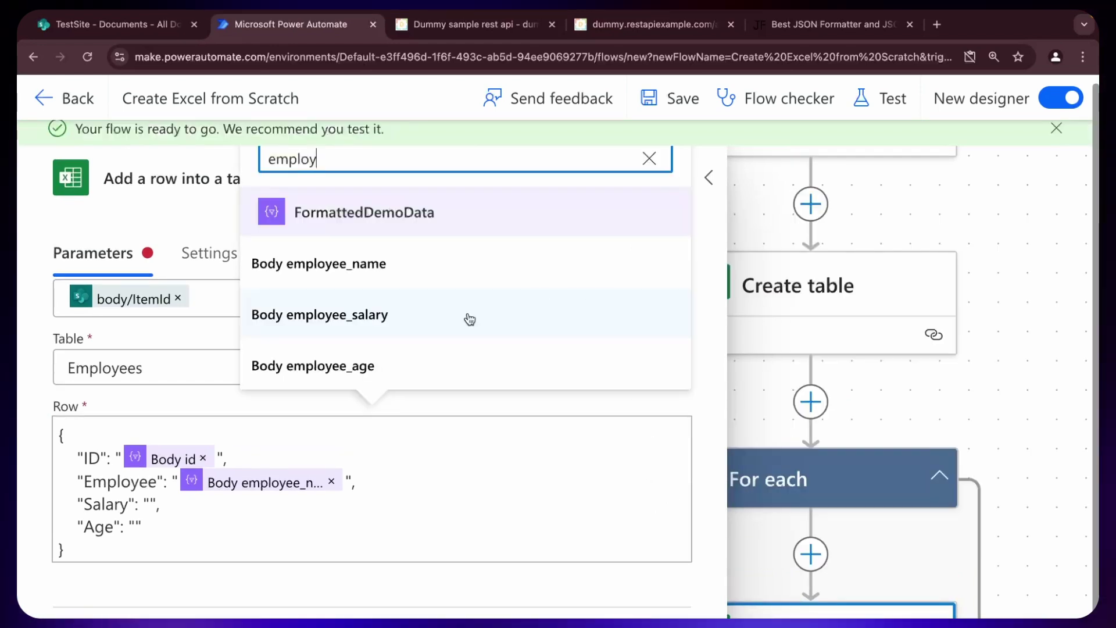
left_click(386, 315)
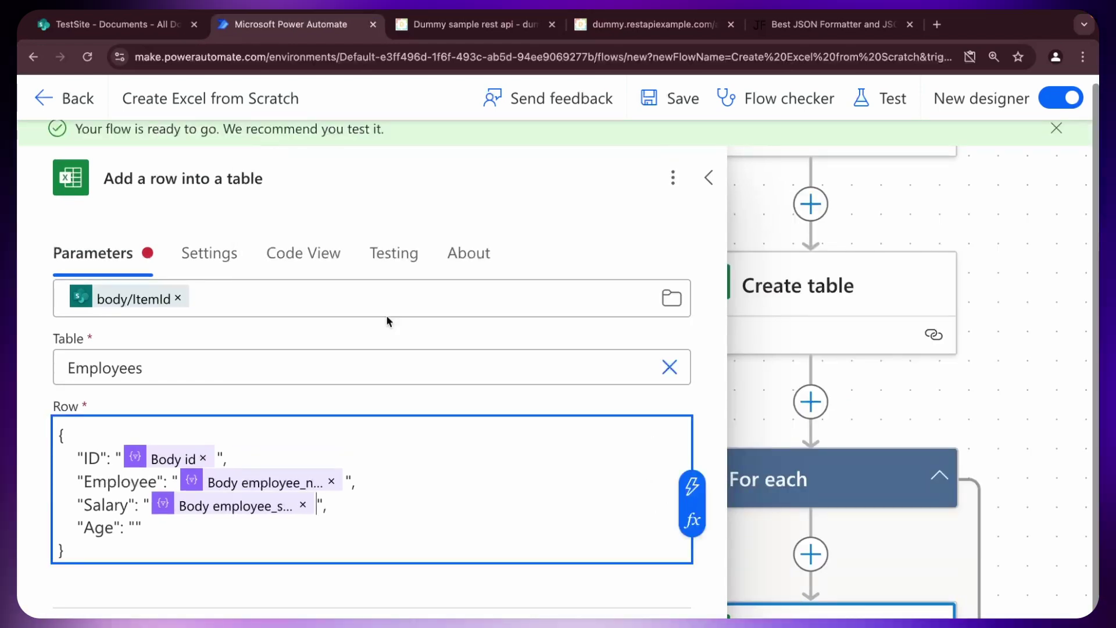
left_click(139, 518)
type("/")
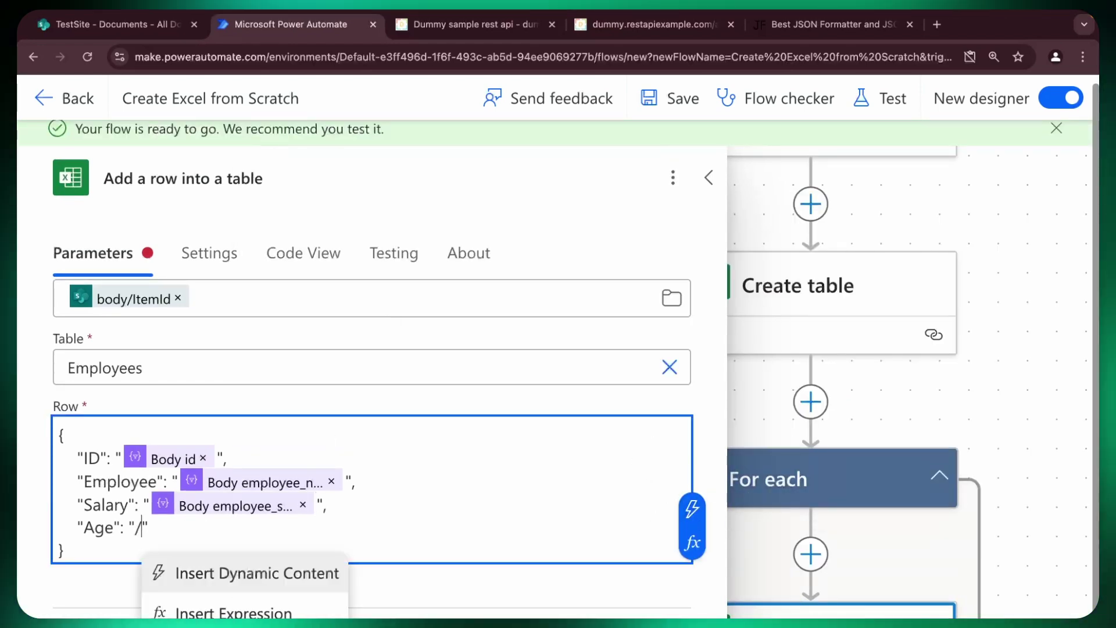
key("Return")
type("age")
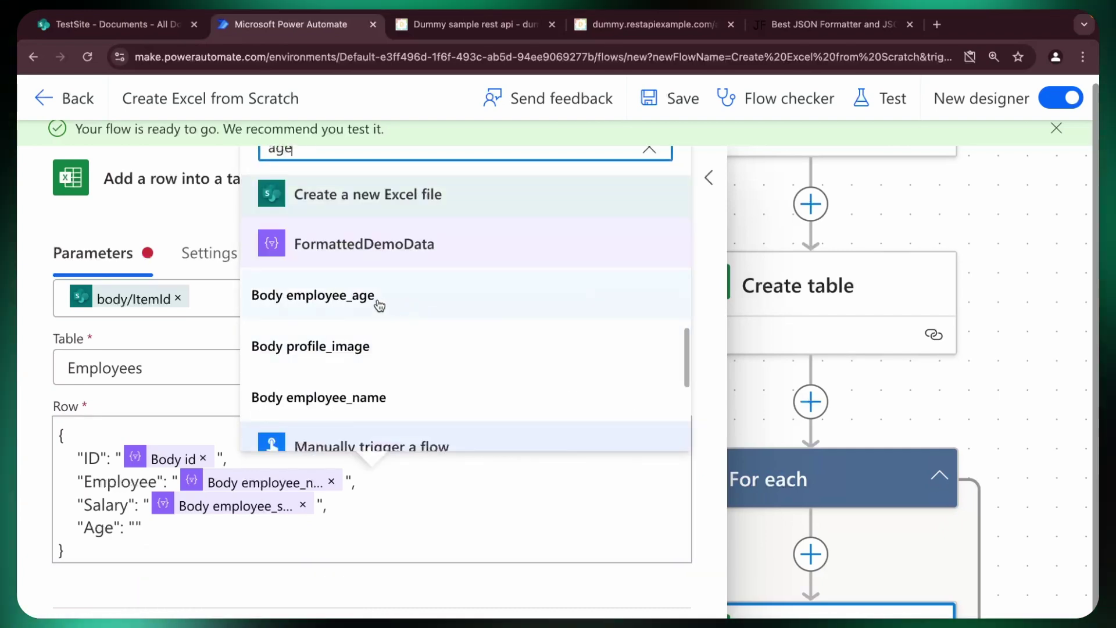
left_click(379, 303)
scroll(372, 349, "up", 3)
Step: Save and test-run the flow, then open the failed Create table step's error
left_click(679, 99)
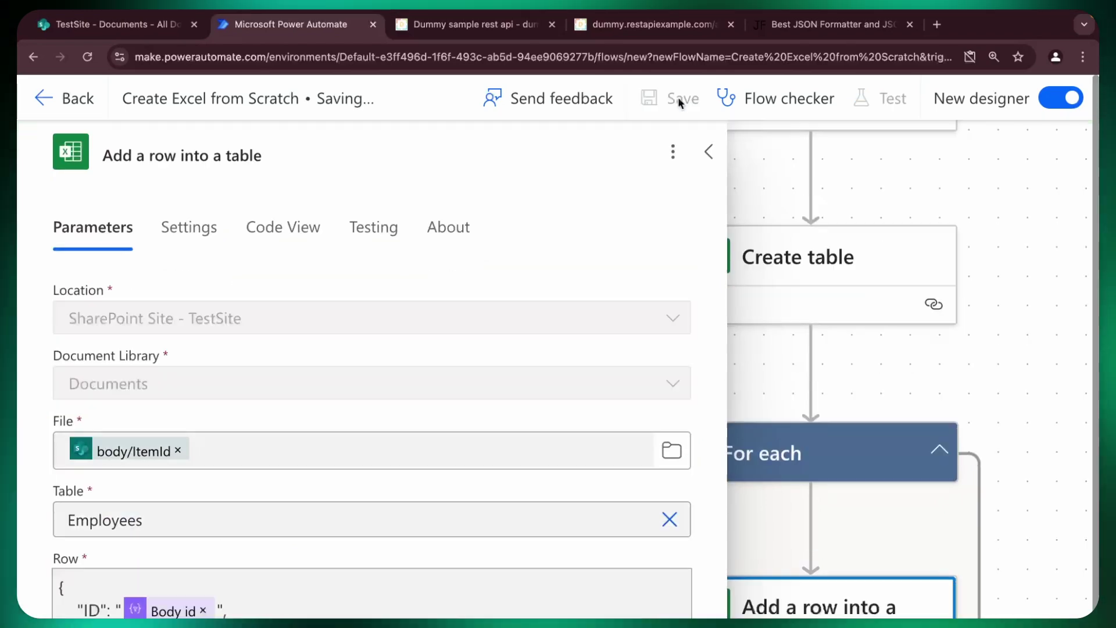
left_click(882, 98)
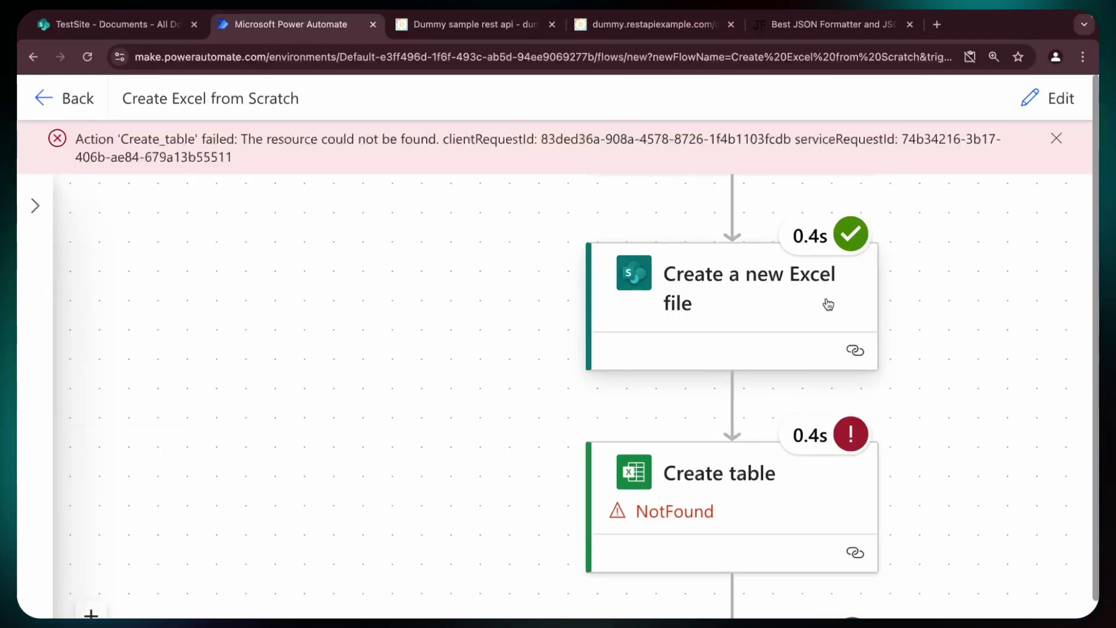
left_click(1056, 113)
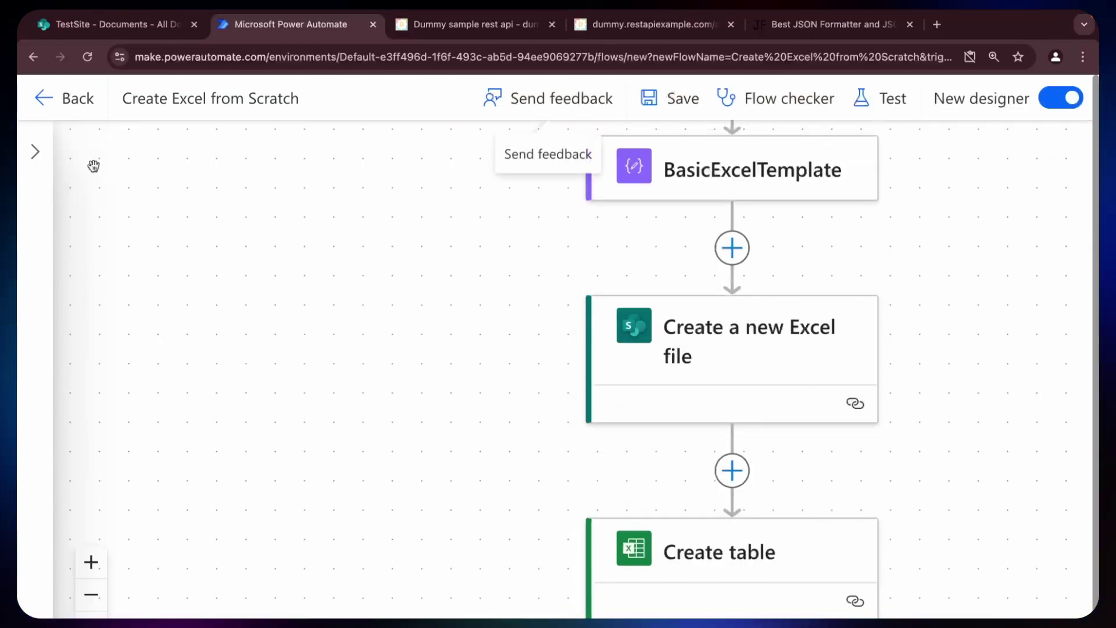
left_click(44, 97)
left_click(737, 545)
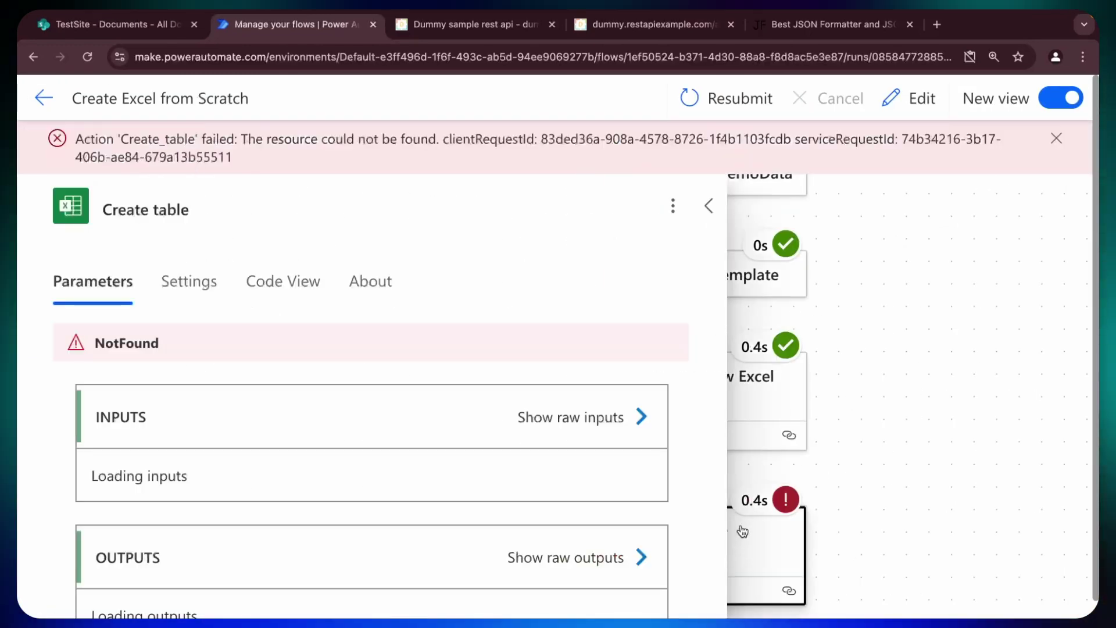
scroll(567, 461, "down", 5)
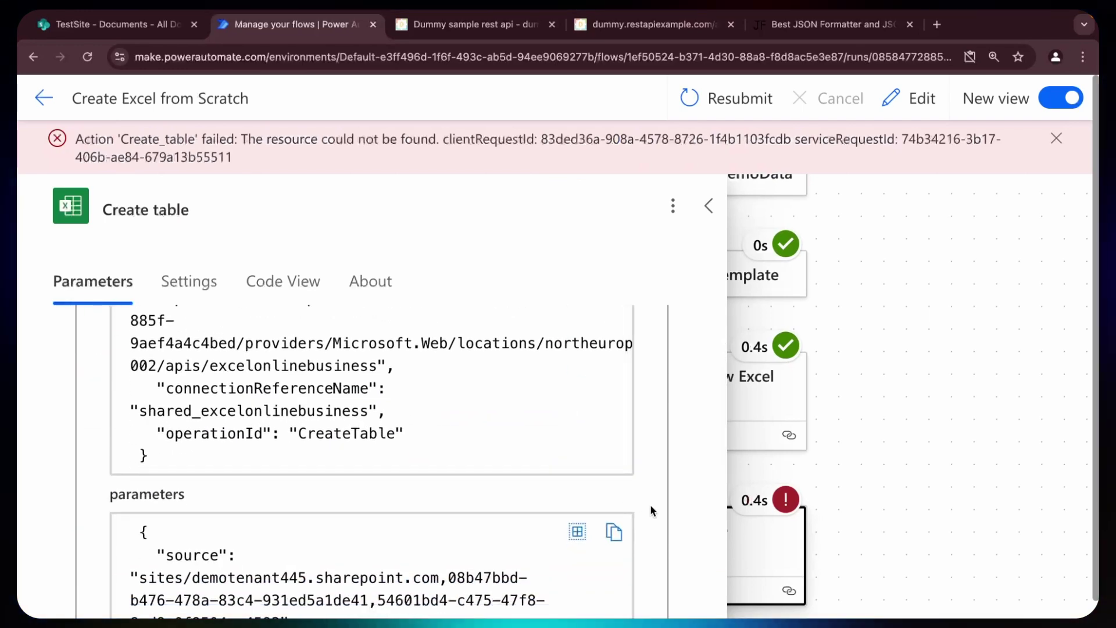
scroll(232, 531, "down", 3)
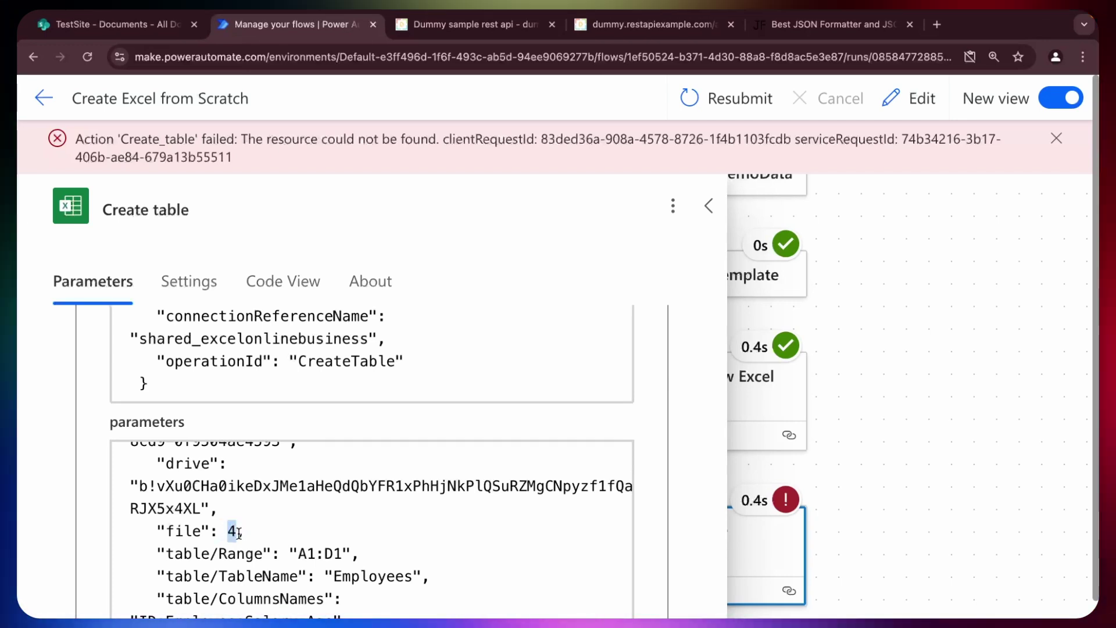
Step: Inspect the Create a new Excel file output, selecting its ItemId and body Id values
left_click(870, 406)
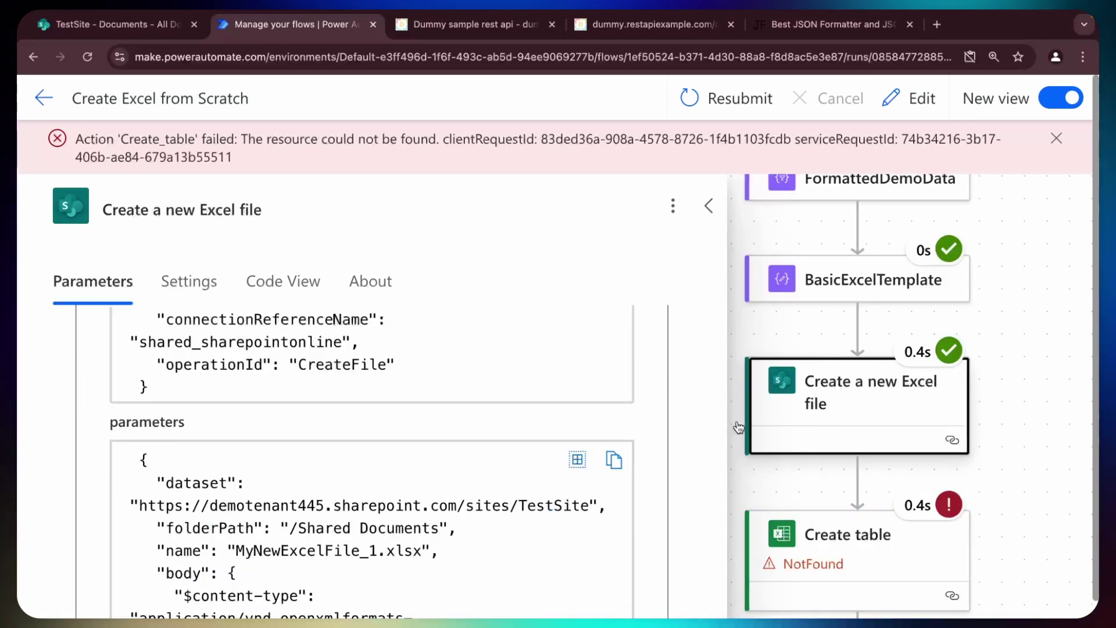
scroll(672, 433, "down", 10)
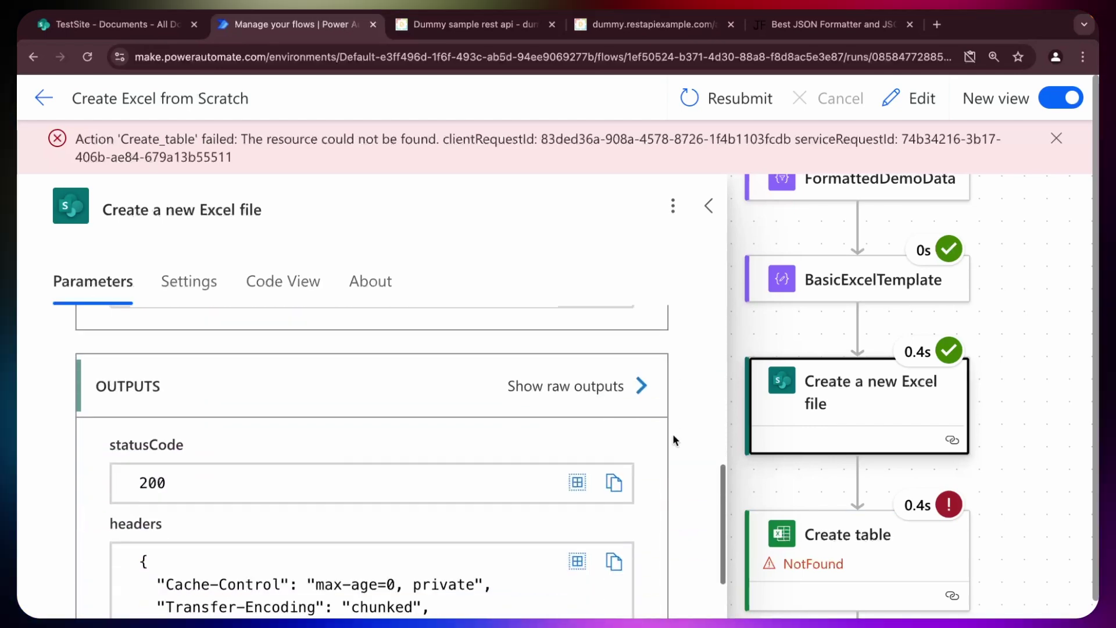
scroll(672, 434, "down", 5)
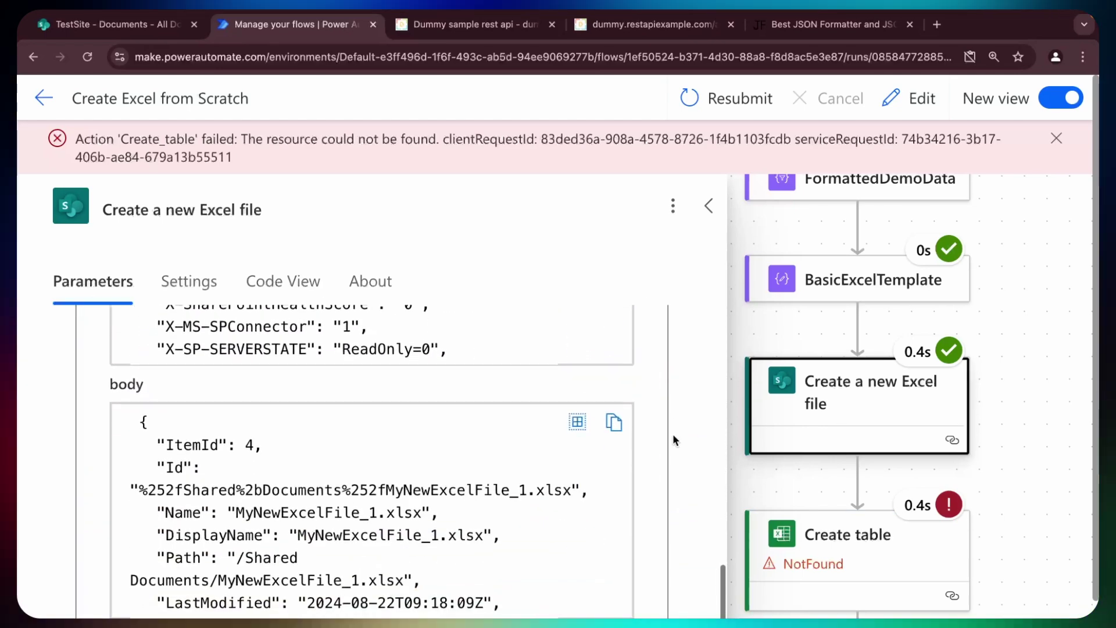
double_click(184, 432)
left_click(184, 431)
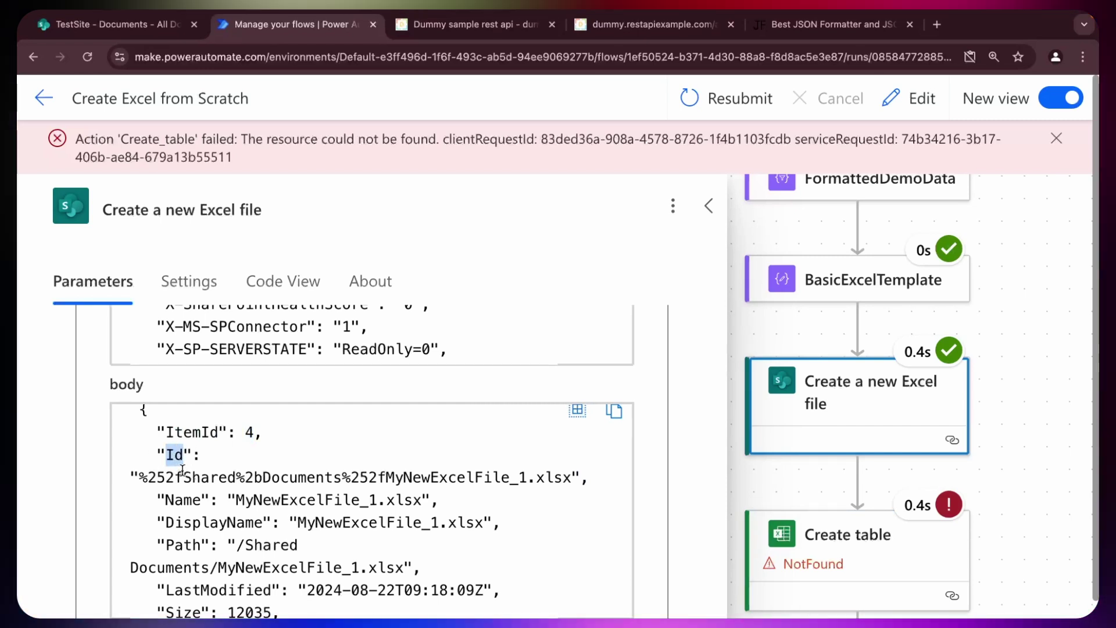
left_click_drag(141, 478, 568, 478)
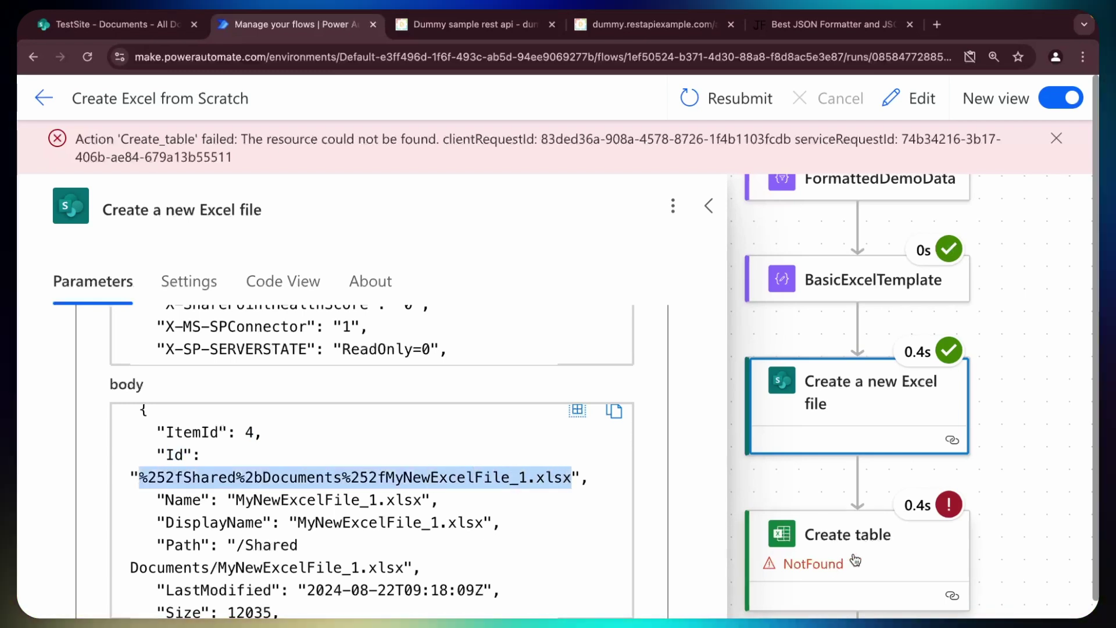
double_click(175, 455)
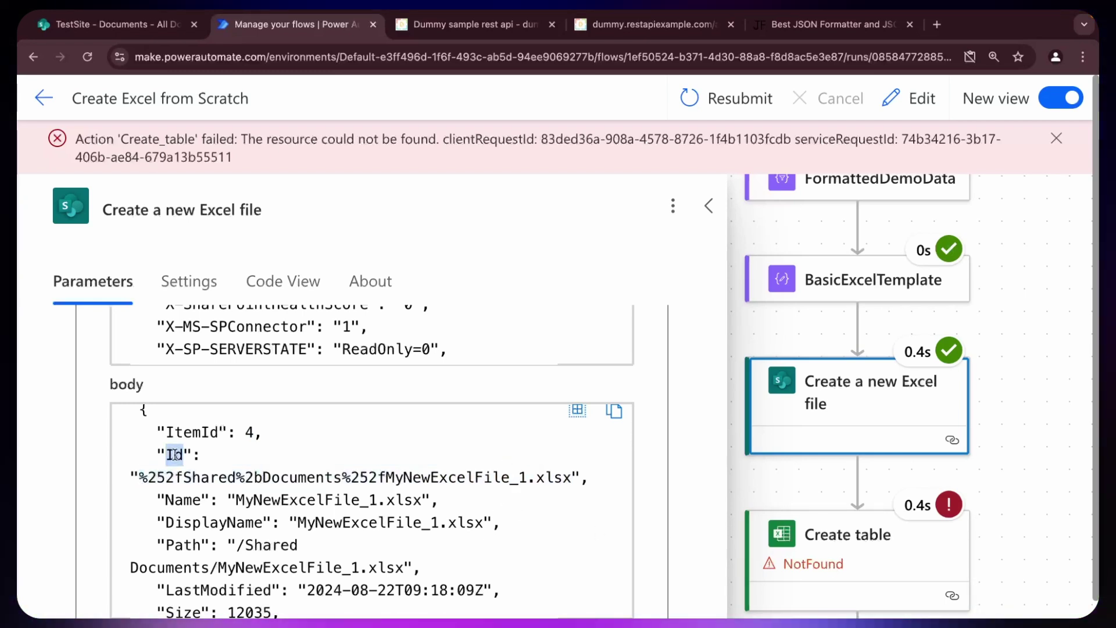
Step: In the Create table step, replace the File value body/ItemId with the dynamic body/Id
left_click(913, 98)
left_click(580, 320)
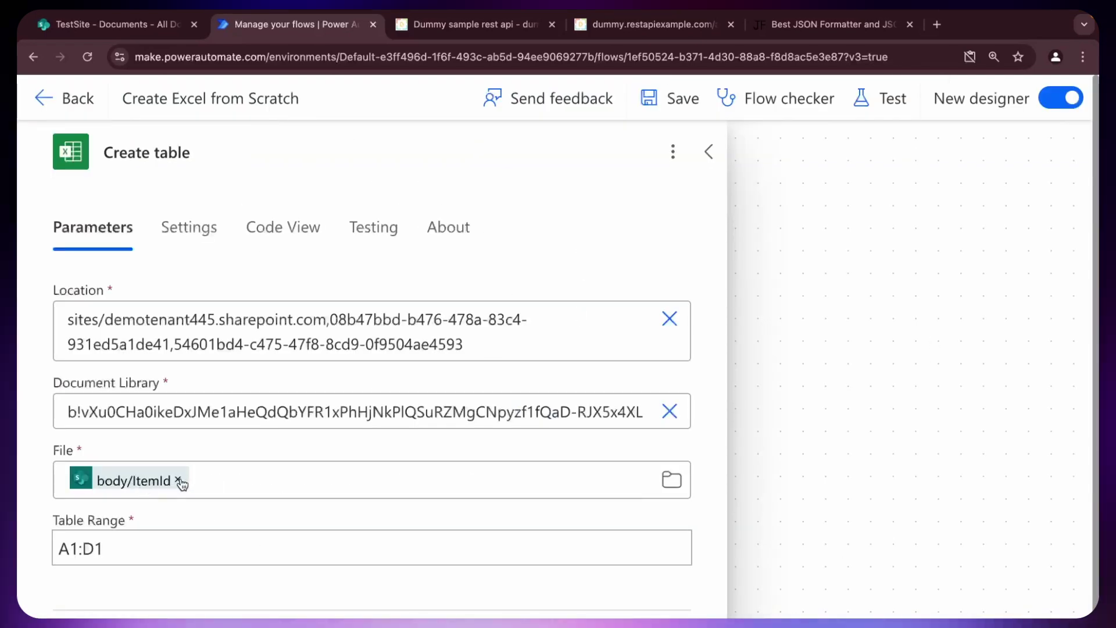
left_click(179, 480)
type("/")
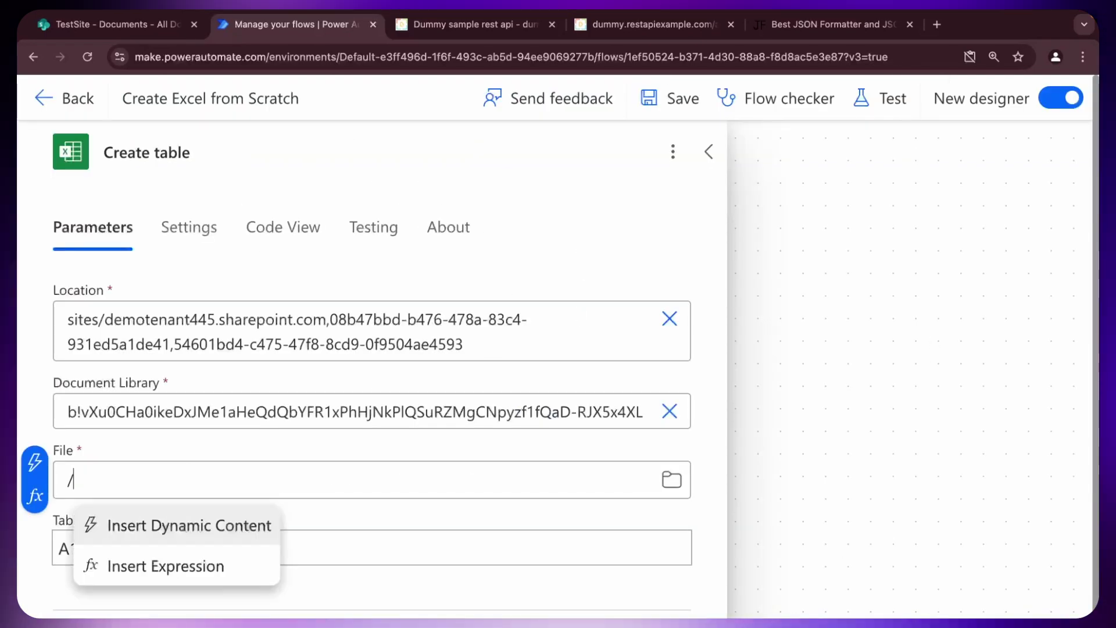
key("Return")
left_click(311, 310)
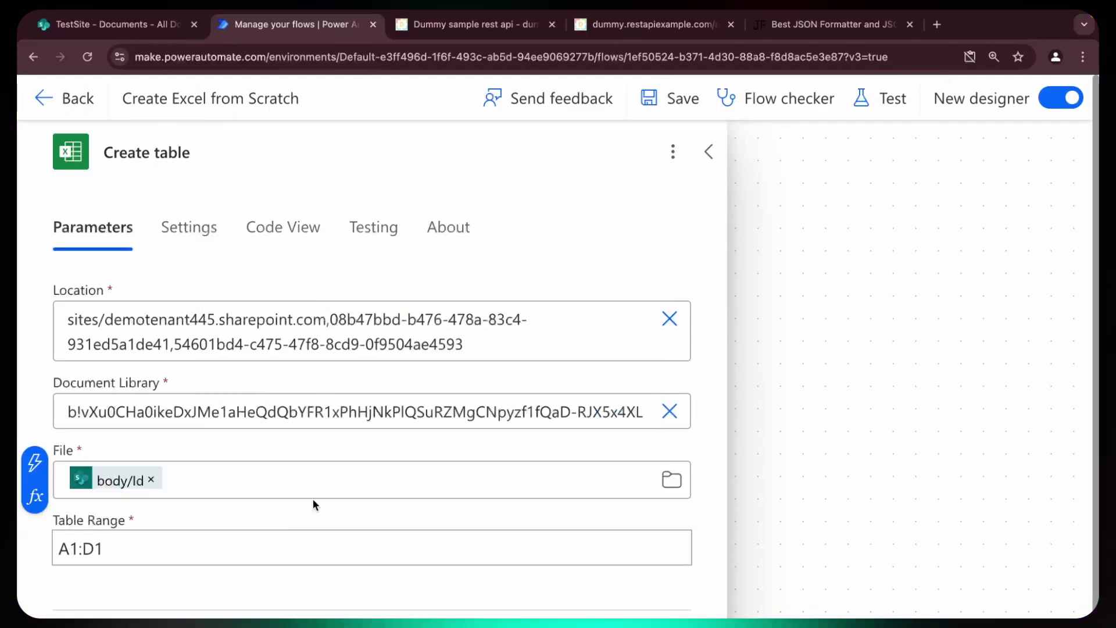
scroll(313, 499, "down", 1)
left_click(824, 472)
Step: In the Add a row into a table step, swap the File value body/ItemId for body/Id
scroll(812, 560, "down", 2)
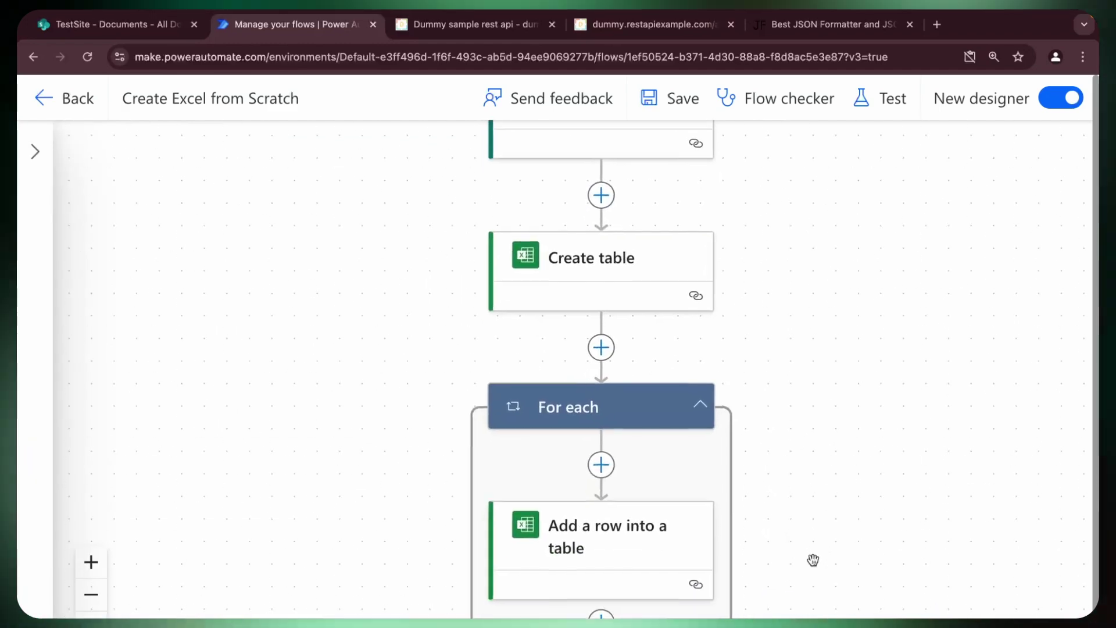
left_click(616, 531)
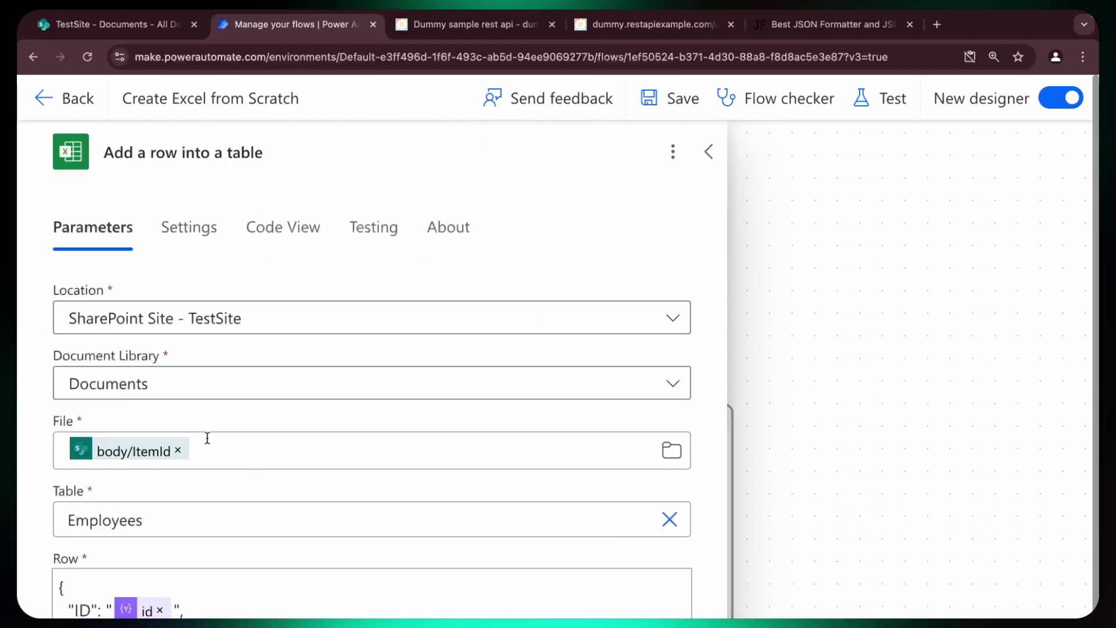
left_click(178, 451)
type("/")
key("Return")
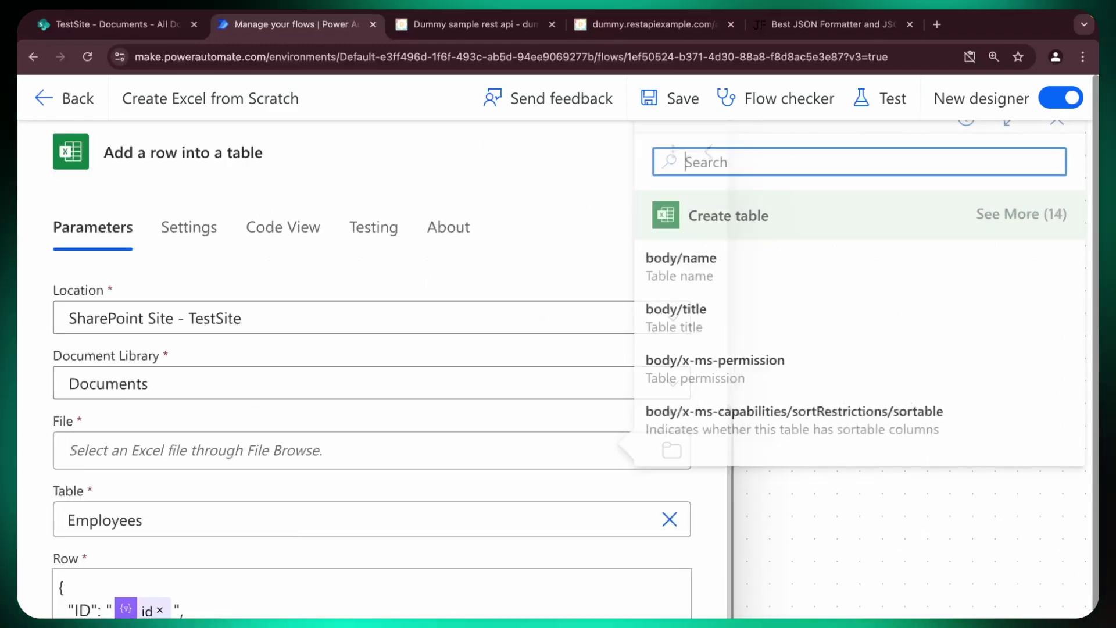
type("id")
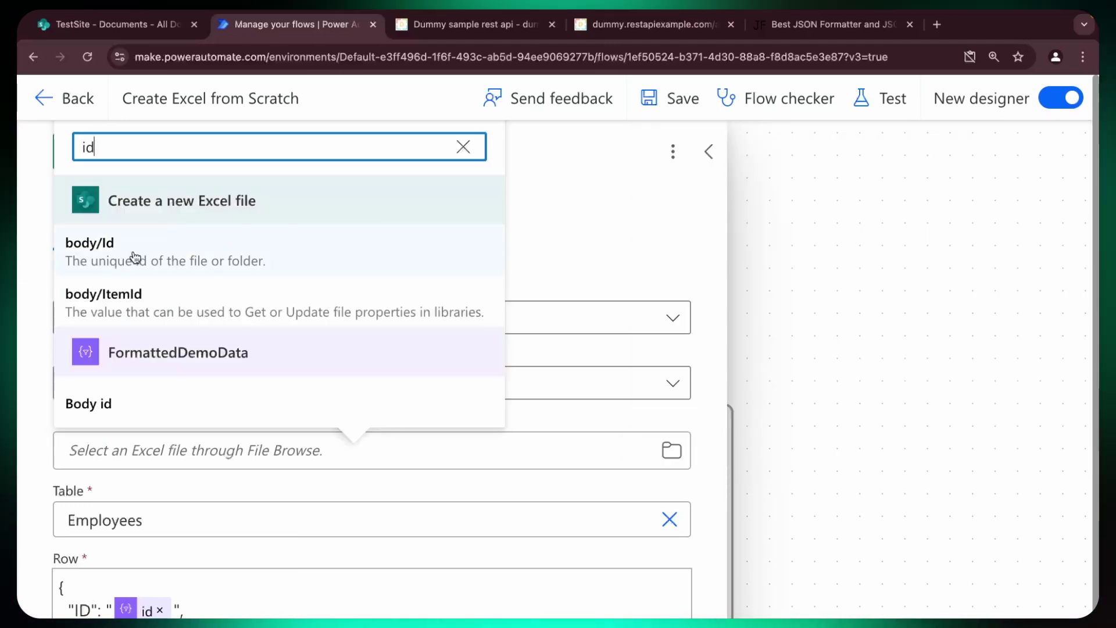
left_click(135, 257)
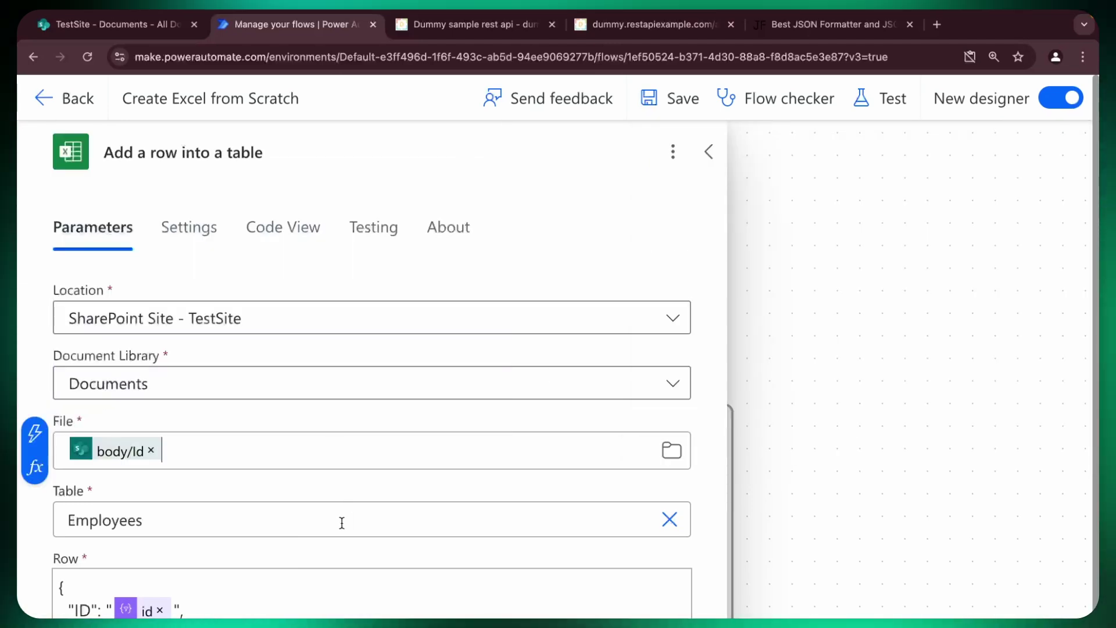
Step: Save the edited flow and run a test, watching employee rows fill the workbook
left_click(644, 97)
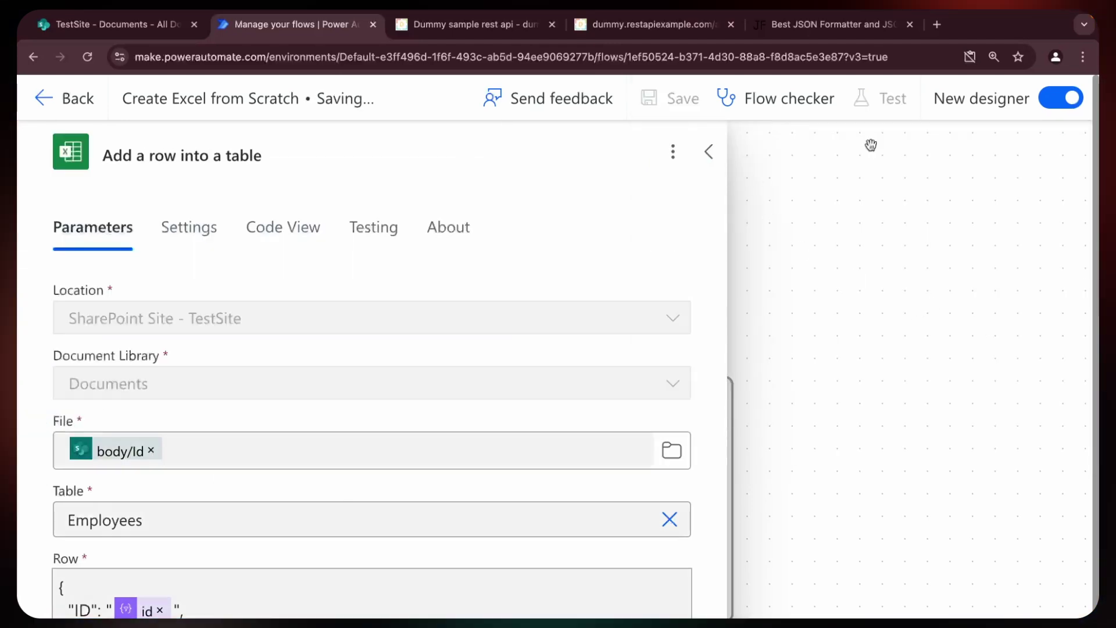
left_click(892, 99)
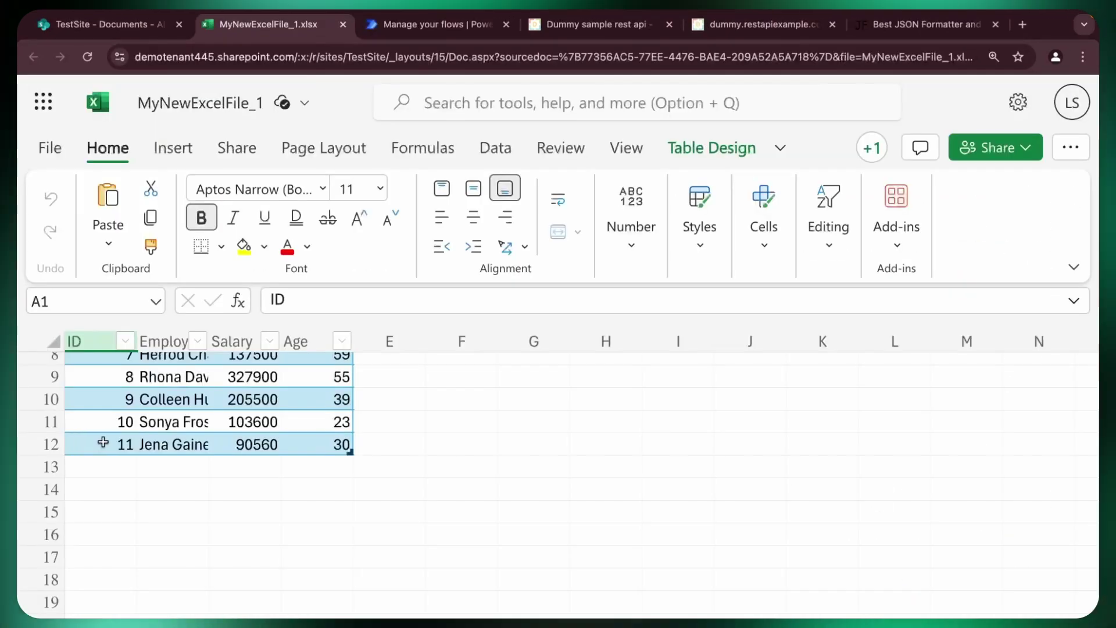
scroll(138, 456, "up", 1)
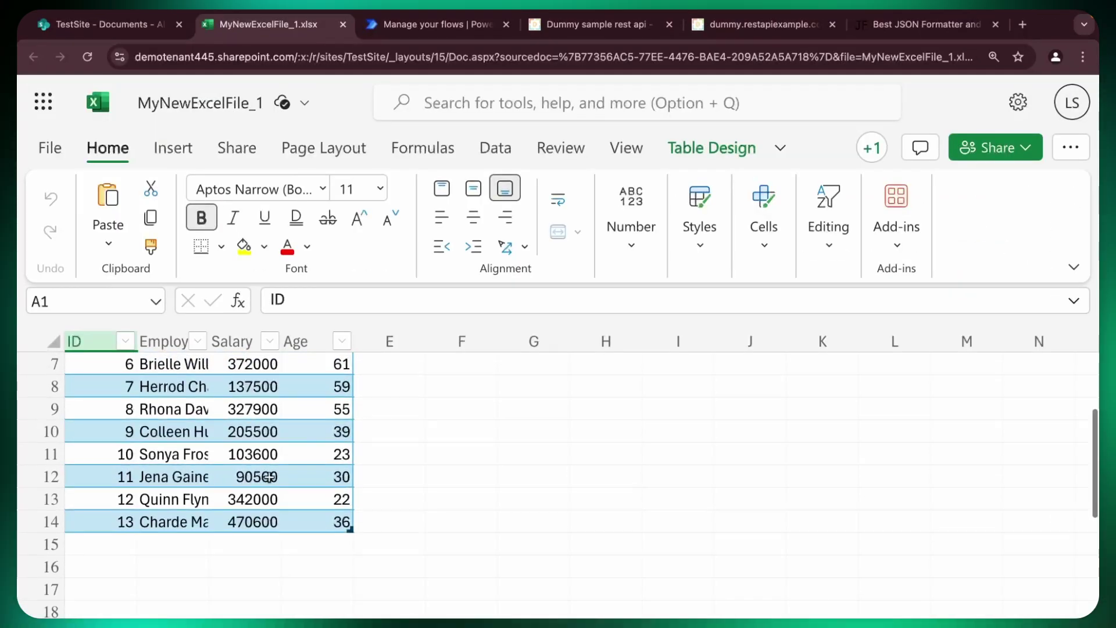
scroll(259, 531, "down", 2)
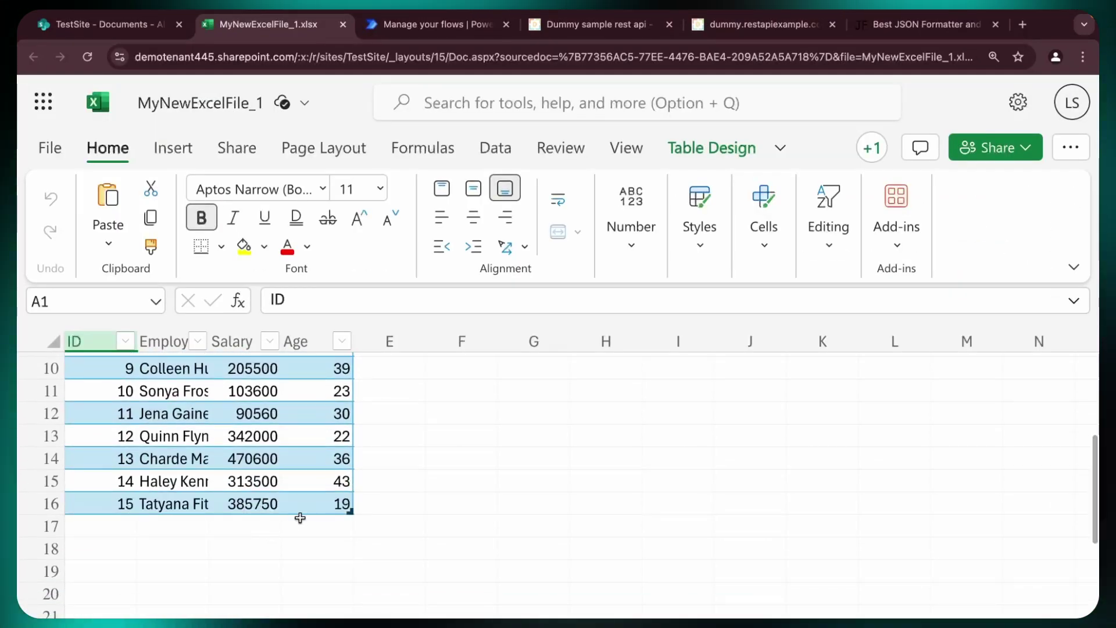
scroll(284, 518, "down", 3)
scroll(285, 522, "down", 2)
scroll(285, 521, "up", 5)
scroll(285, 521, "down", 2)
Step: Check MyNewExcelFile_1's Employees table against the run details to confirm all 24 rows arrived
left_click(436, 24)
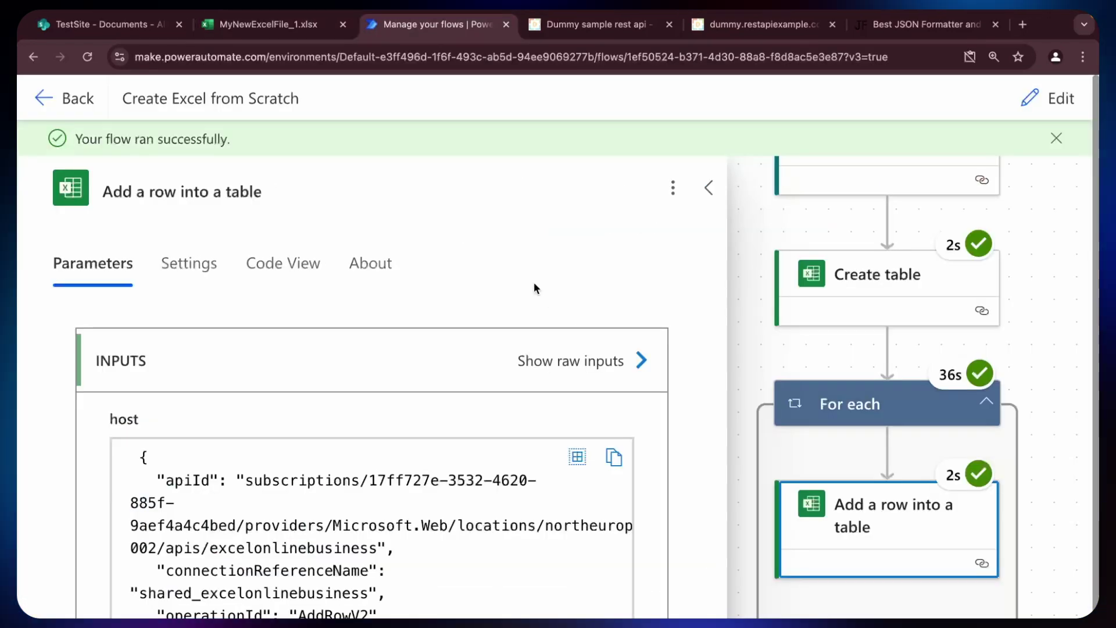
left_click(296, 31)
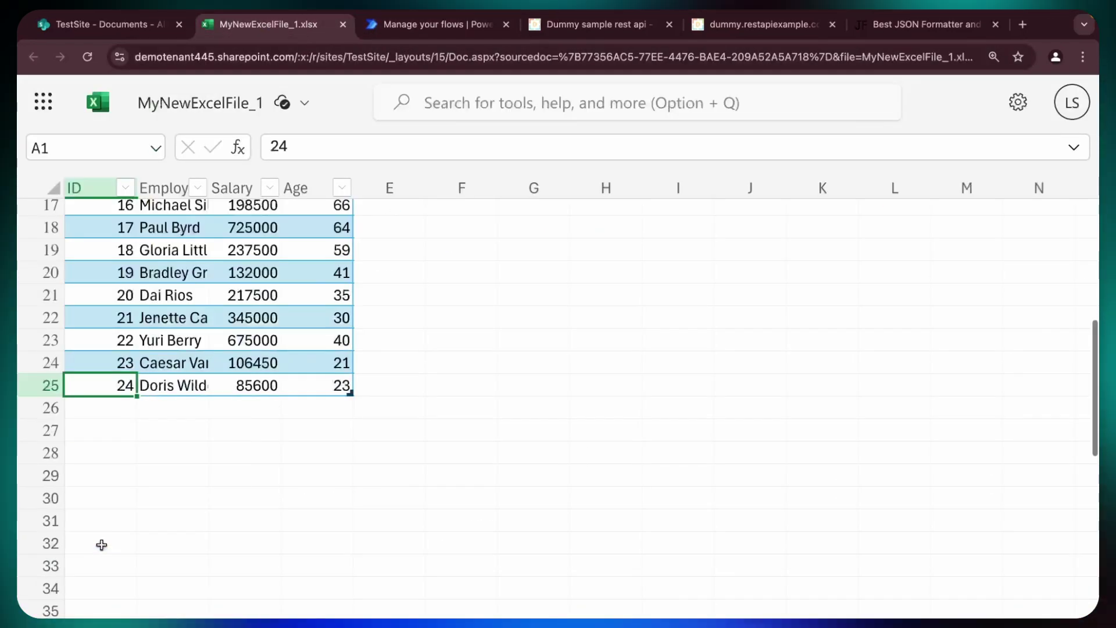
scroll(130, 386, "up", 5)
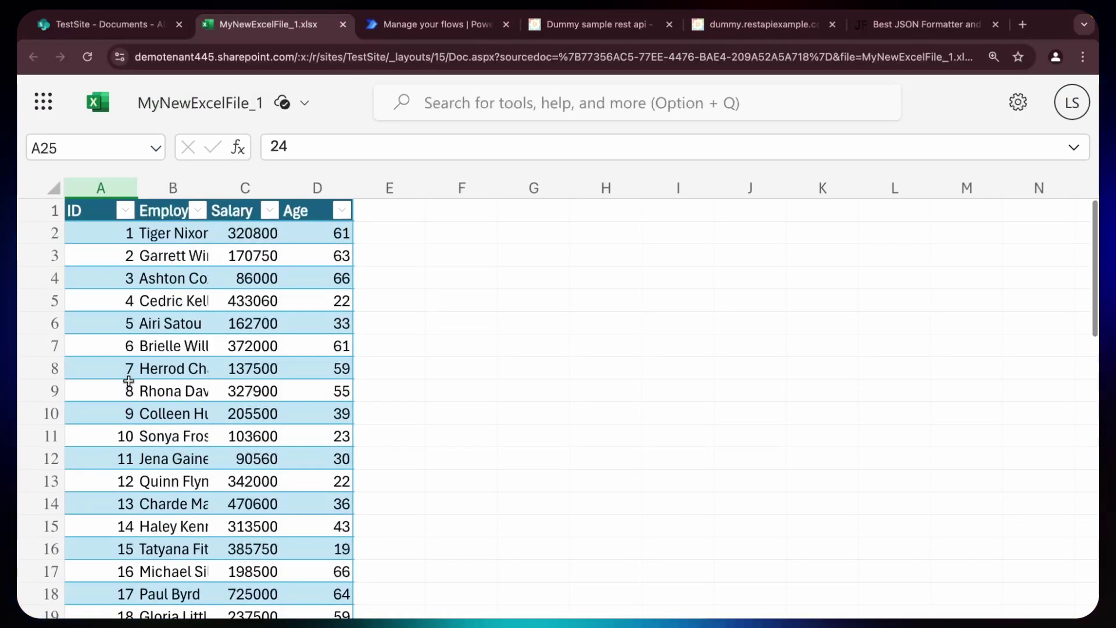
scroll(129, 382, "down", 5)
scroll(182, 386, "up", 5)
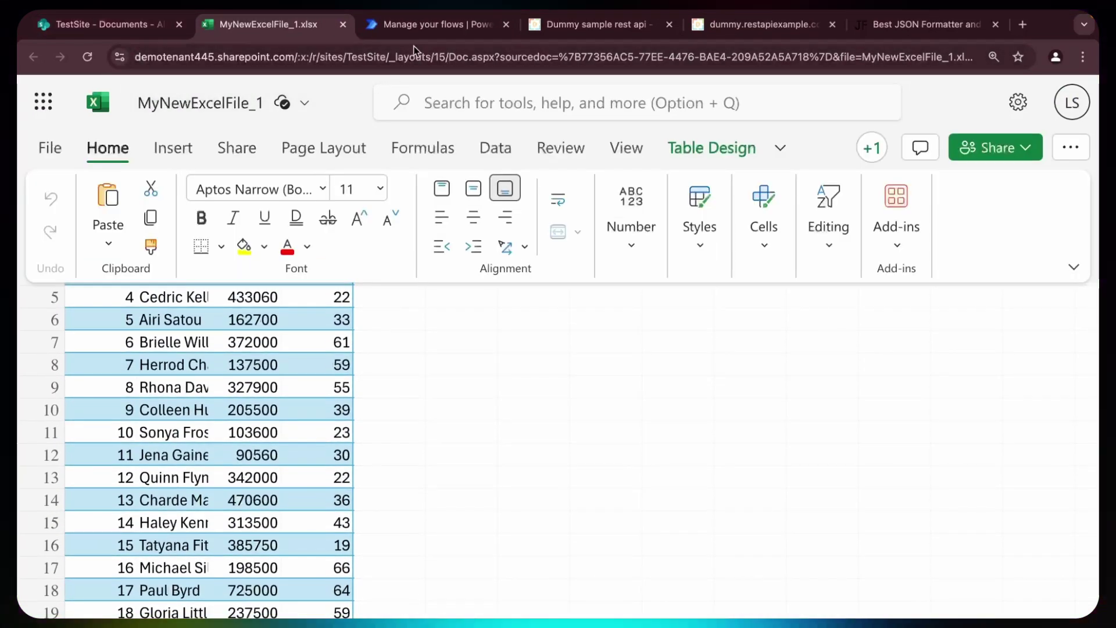
left_click(430, 29)
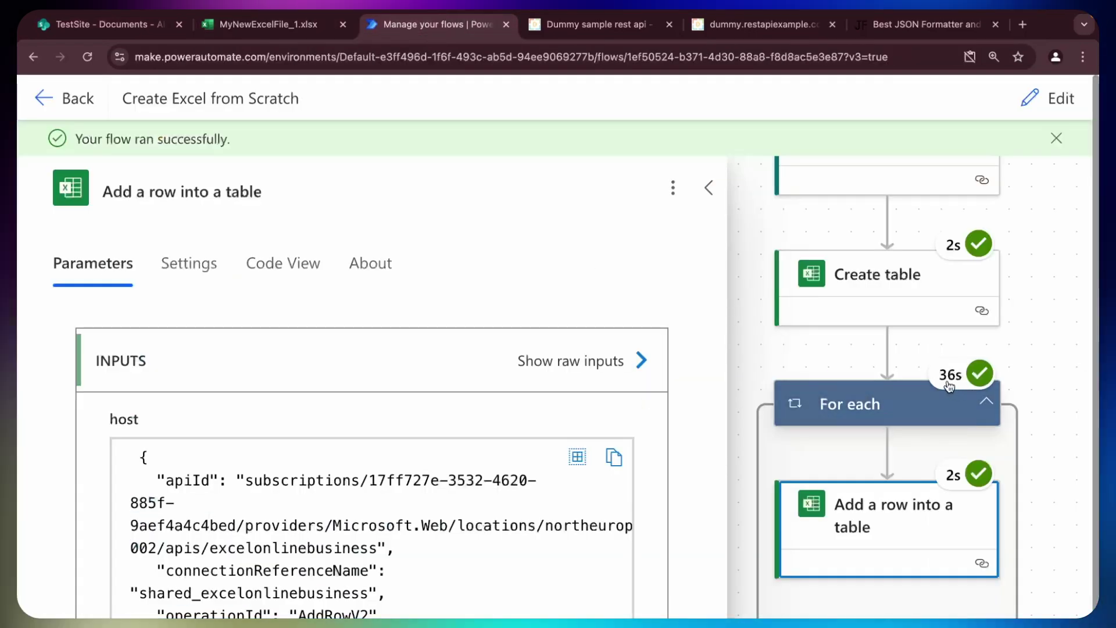
Step: In the For each loop's settings, turn on the Concurrency Control limit and set Degree of Parallelism to 50
mouse_move(943, 381)
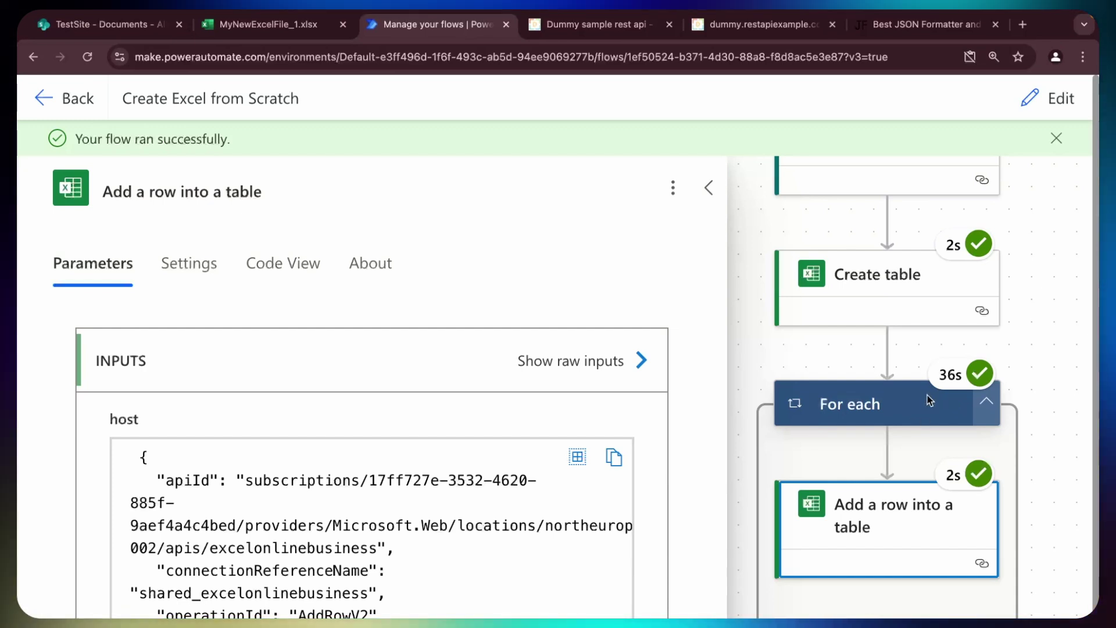
left_click(1071, 101)
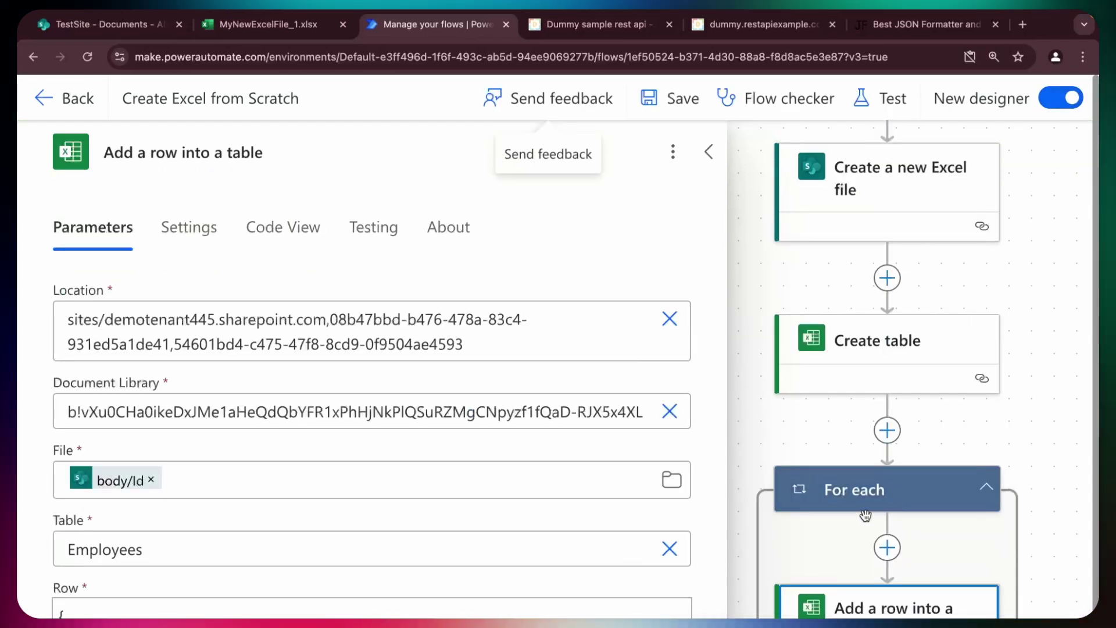
left_click(922, 492)
left_click(197, 230)
scroll(116, 407, "down", 1)
left_click(110, 402)
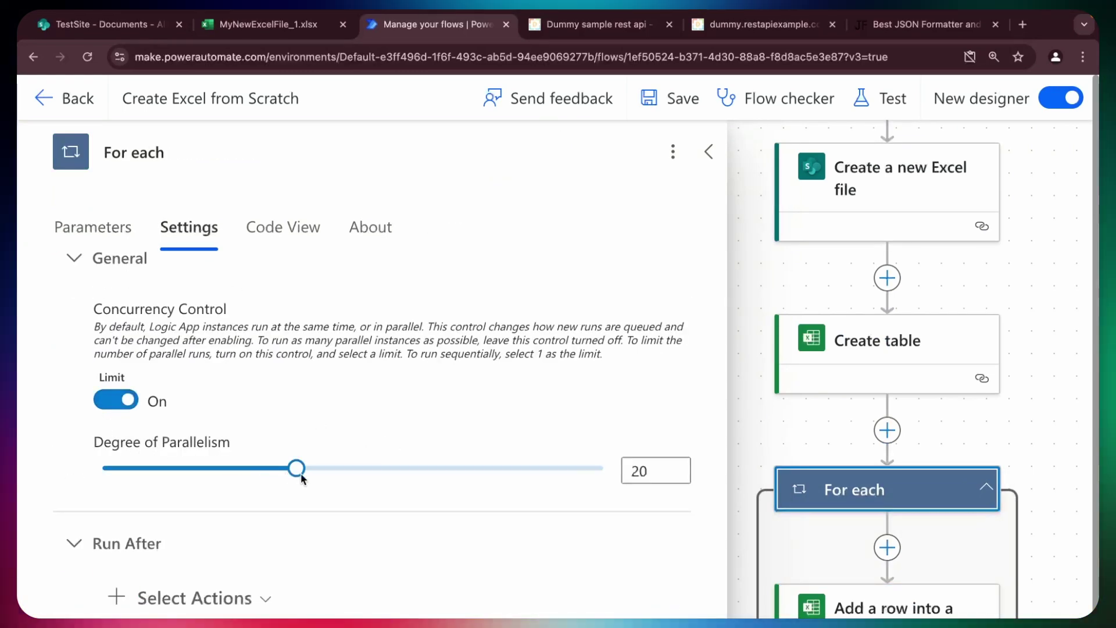
left_click_drag(357, 473, 606, 471)
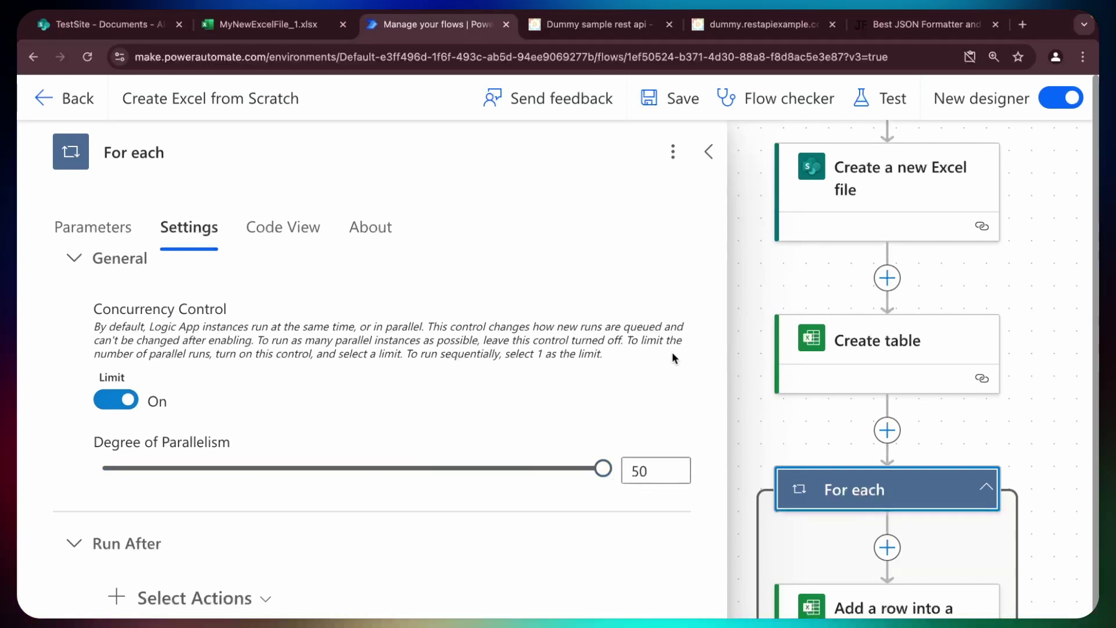
Step: Save the concurrency changes and begin editing the Create a new Excel file name
left_click(691, 115)
left_click(194, 454)
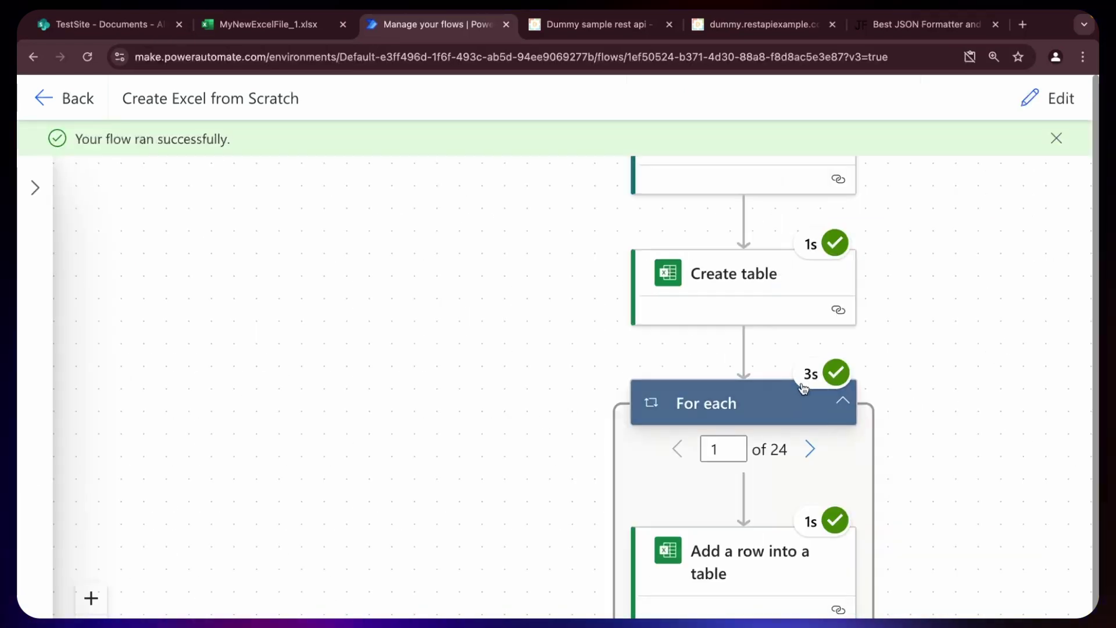
mouse_move(812, 379)
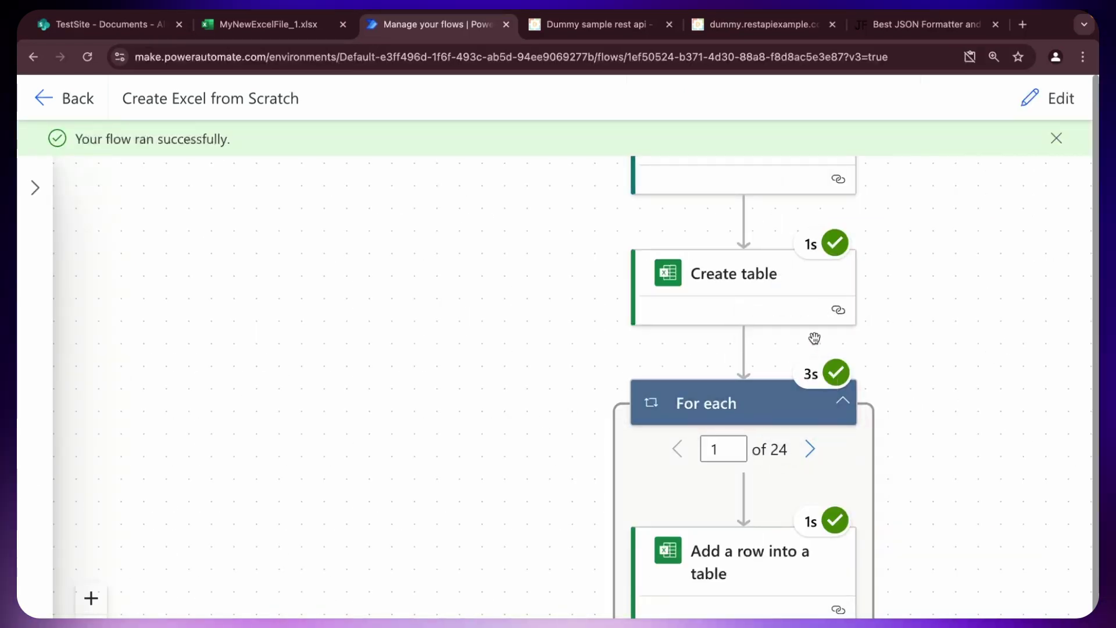